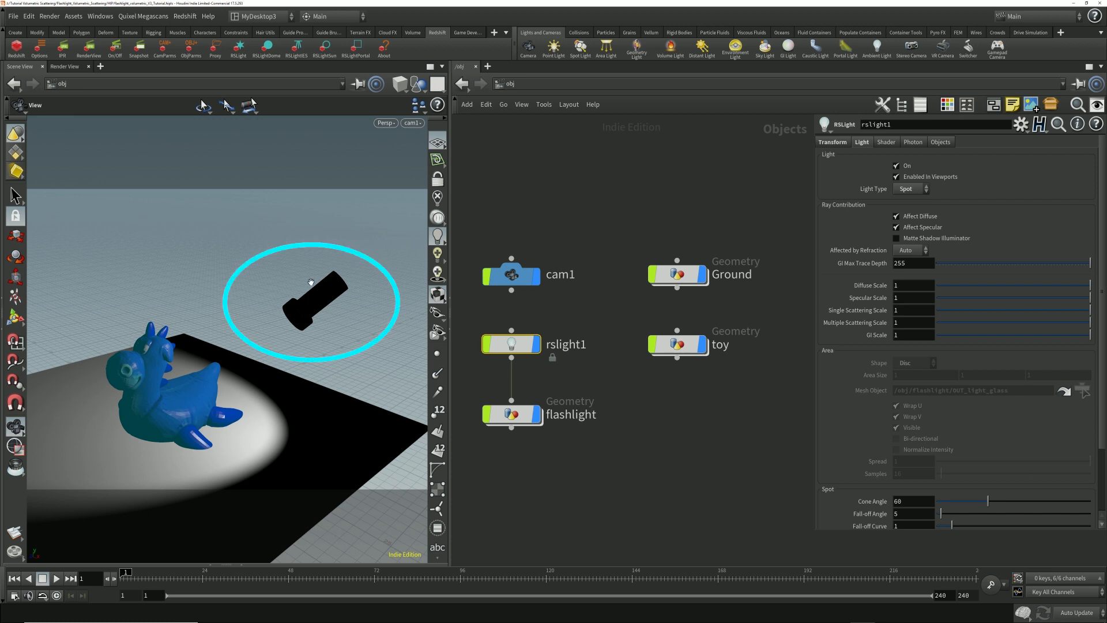
Step: Examine the flashlight and its linked spot light from several angles, temporarily hiding the flashlight geometry to reveal the light
mouse_move(329, 317)
left_mouse_down("alt")
mouse_move(363, 280)
mouse_move(377, 287)
left_mouse_up("alt")
left_click(535, 415)
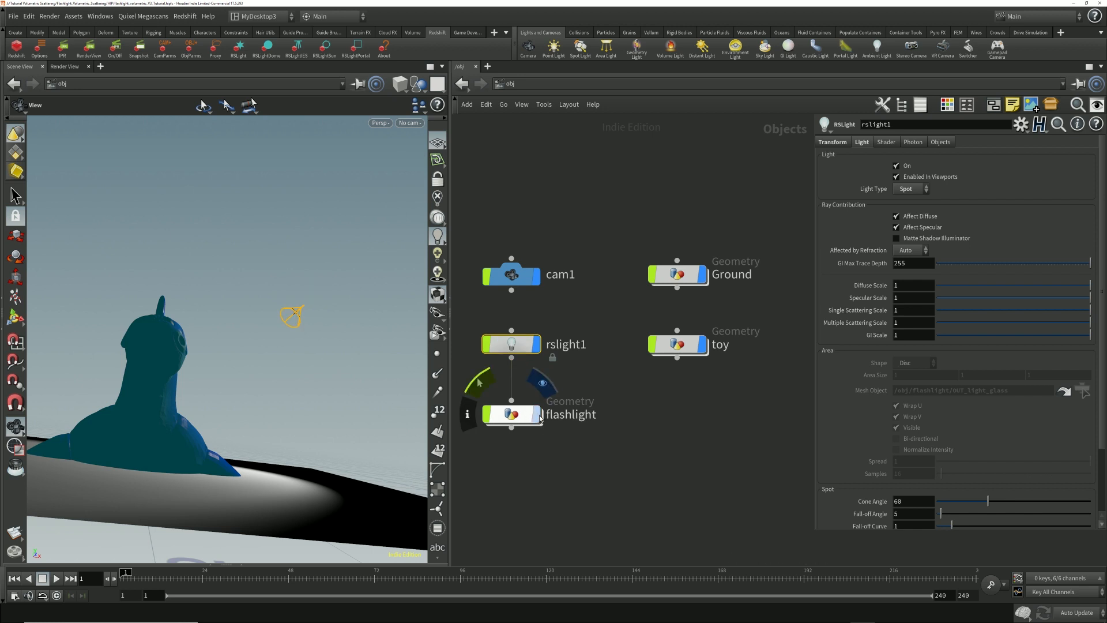
left_click_drag(291, 314, 326, 318, "alt")
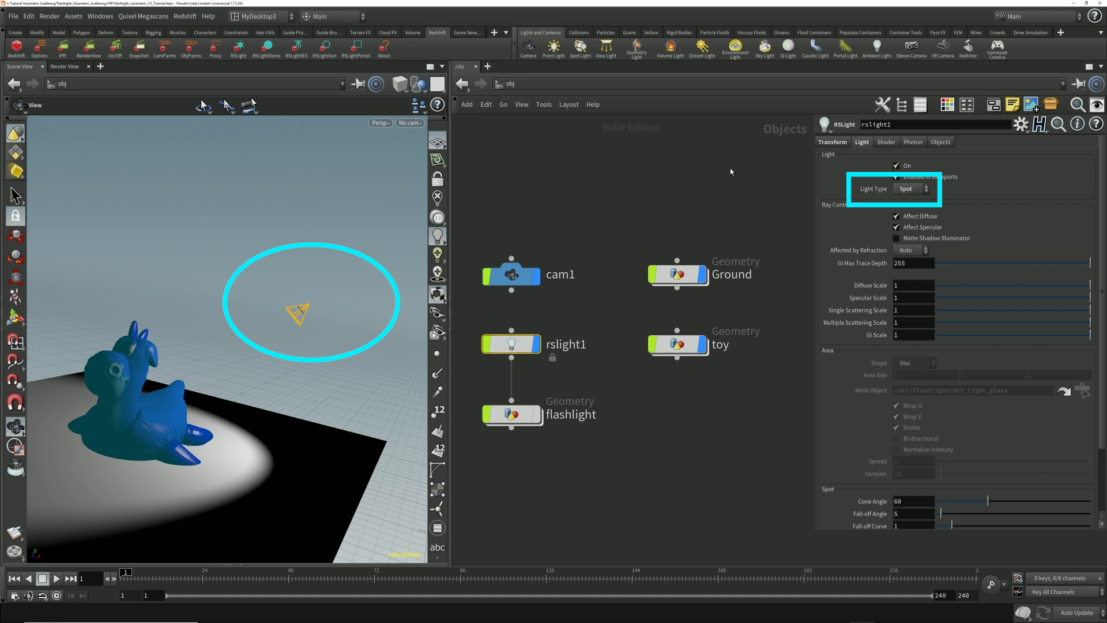
scroll(849, 453, "down", 3)
scroll(849, 441, "up", 3)
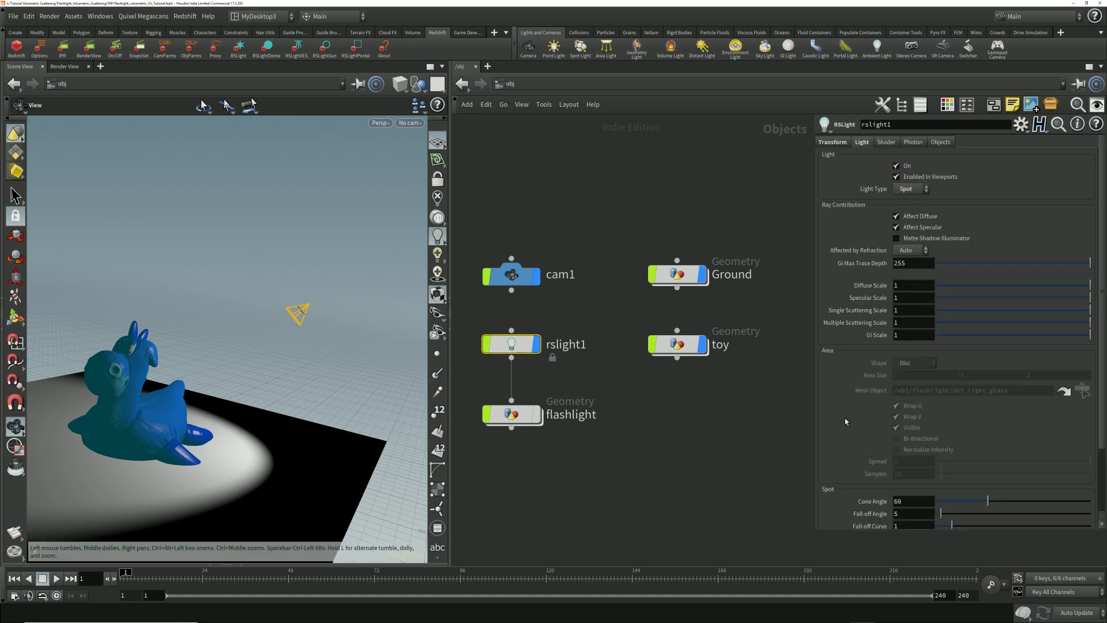
left_click(536, 420)
mouse_move(299, 324)
left_mouse_down()
mouse_move(317, 288)
mouse_move(315, 326)
left_mouse_up()
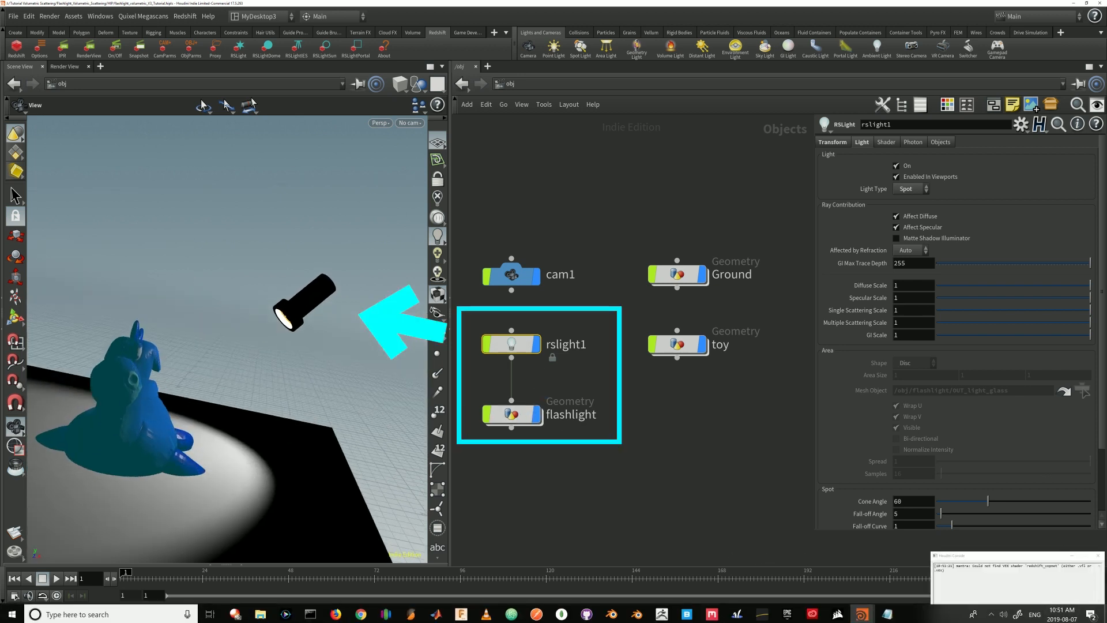
left_click(1089, 614)
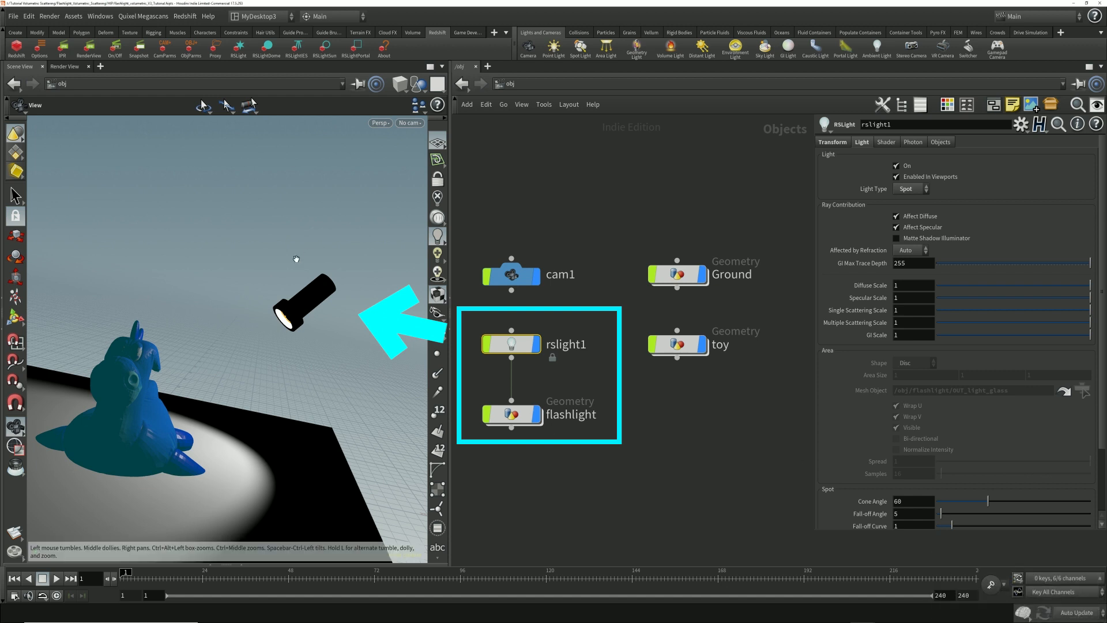
left_click_drag(302, 288, 314, 326)
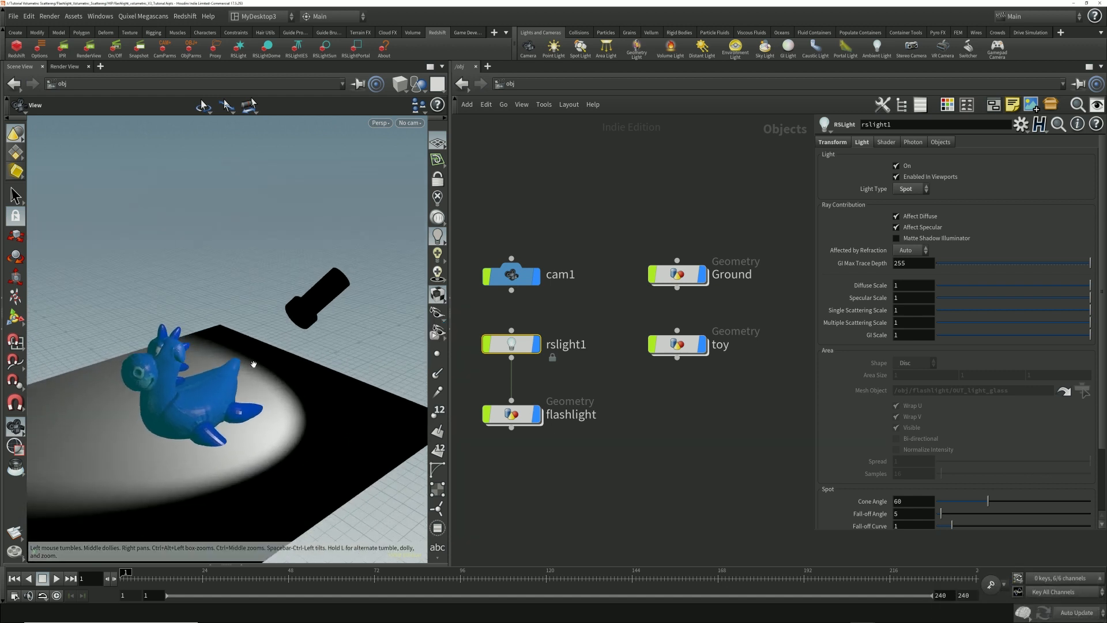
Step: Show the render view, go to the out network and delete the mantra_ipr node
left_click(65, 67)
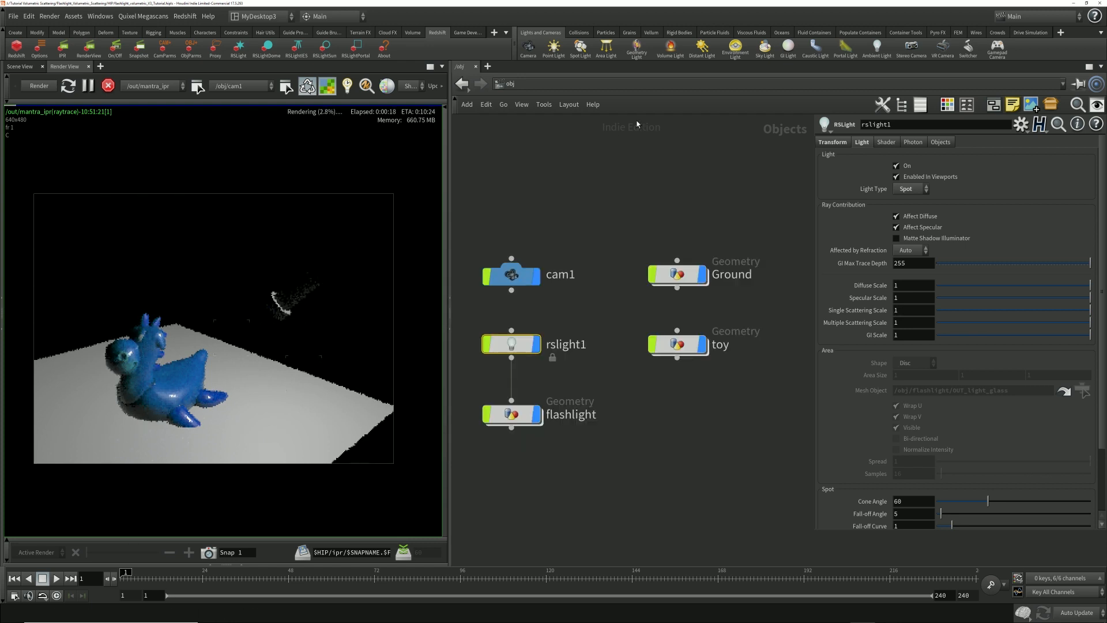
left_click(552, 93)
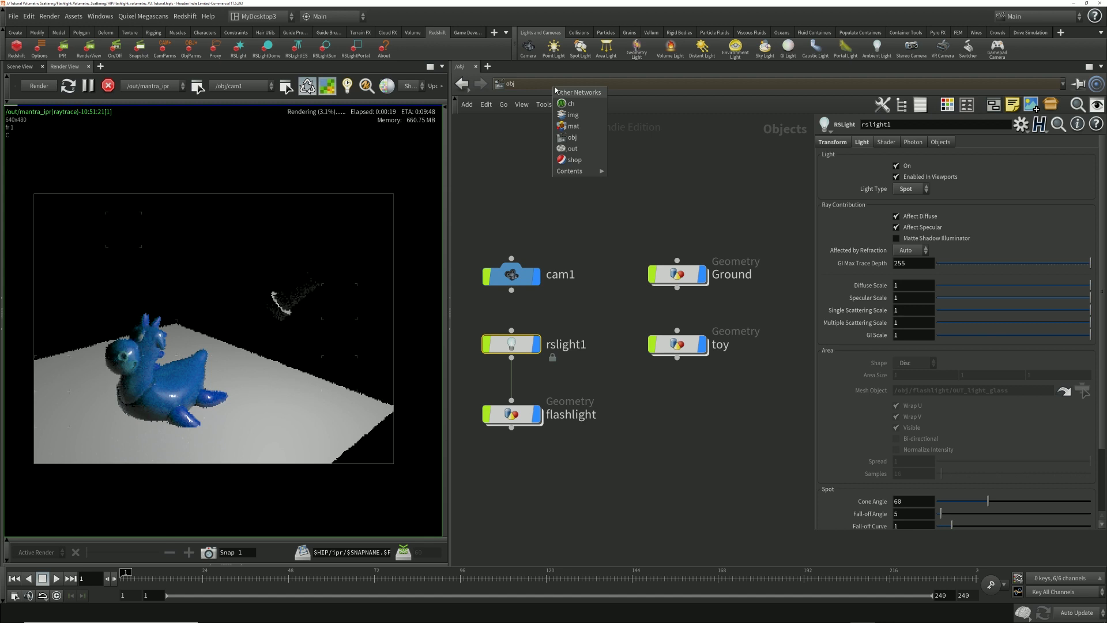
left_click(581, 139)
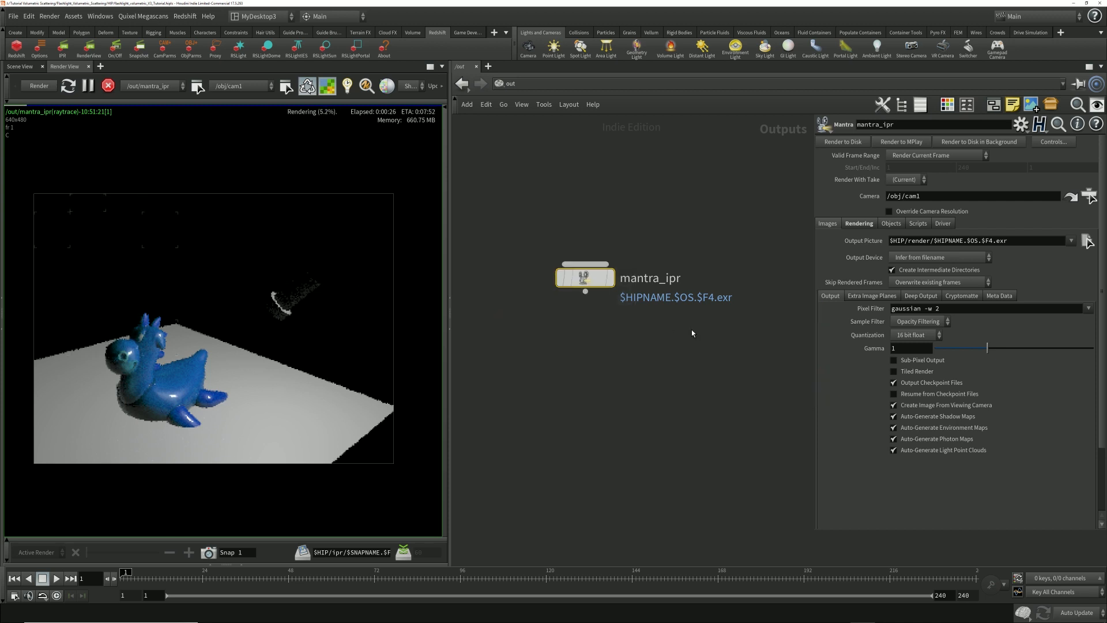
key("Delete")
Step: Add a Redshift render node with its IPR node to the empty out network
key("Tab")
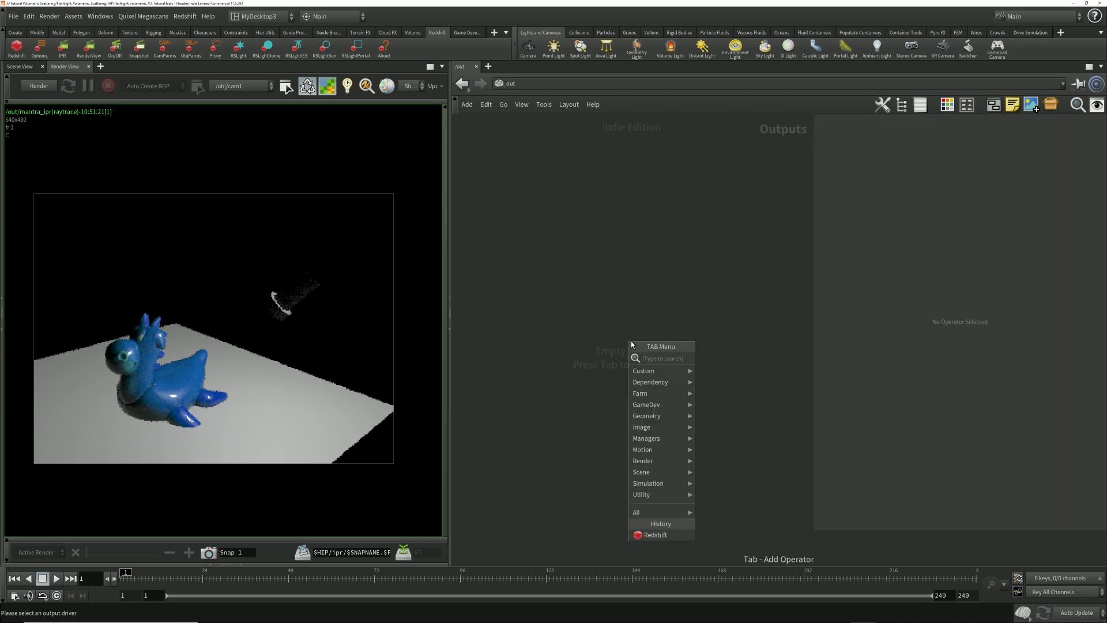
type("r")
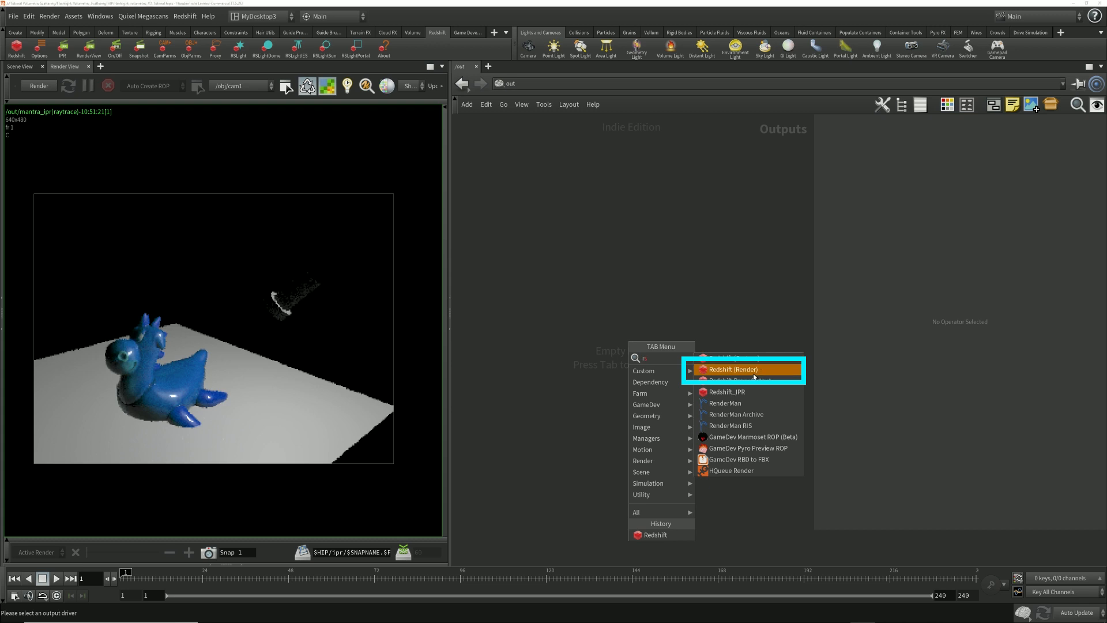
left_click(732, 369)
left_click_drag(650, 348, 554, 355)
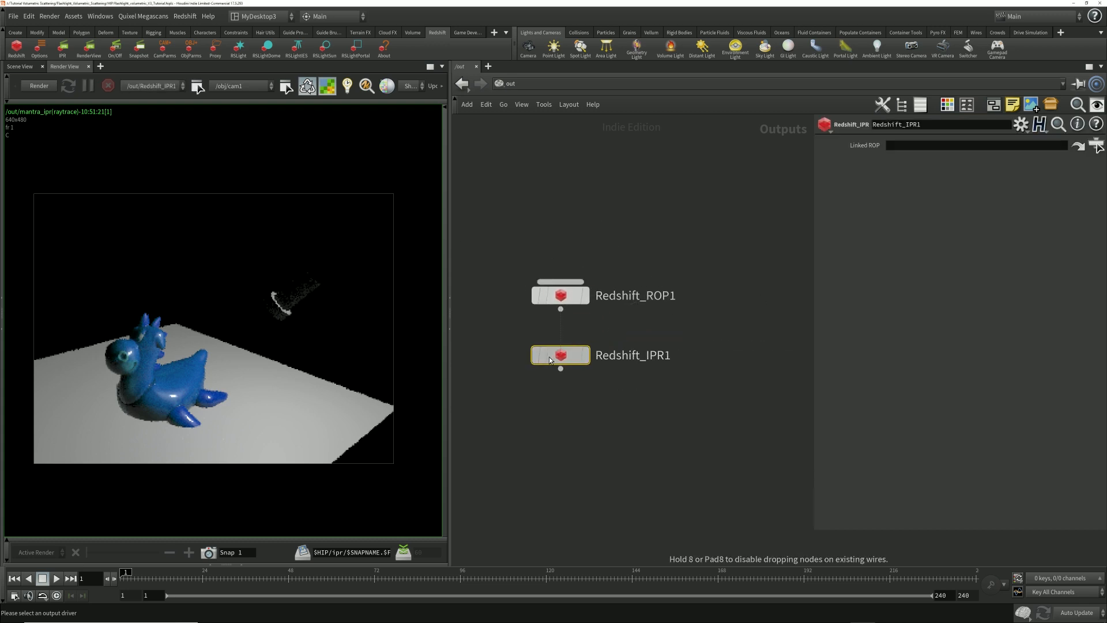
Step: Turn off IPR Progressive Rendering on Redshift_ROP1 and bring up its Redshift sampling settings
middle_click_drag(705, 254, 762, 283)
left_click_drag(601, 275, 690, 343)
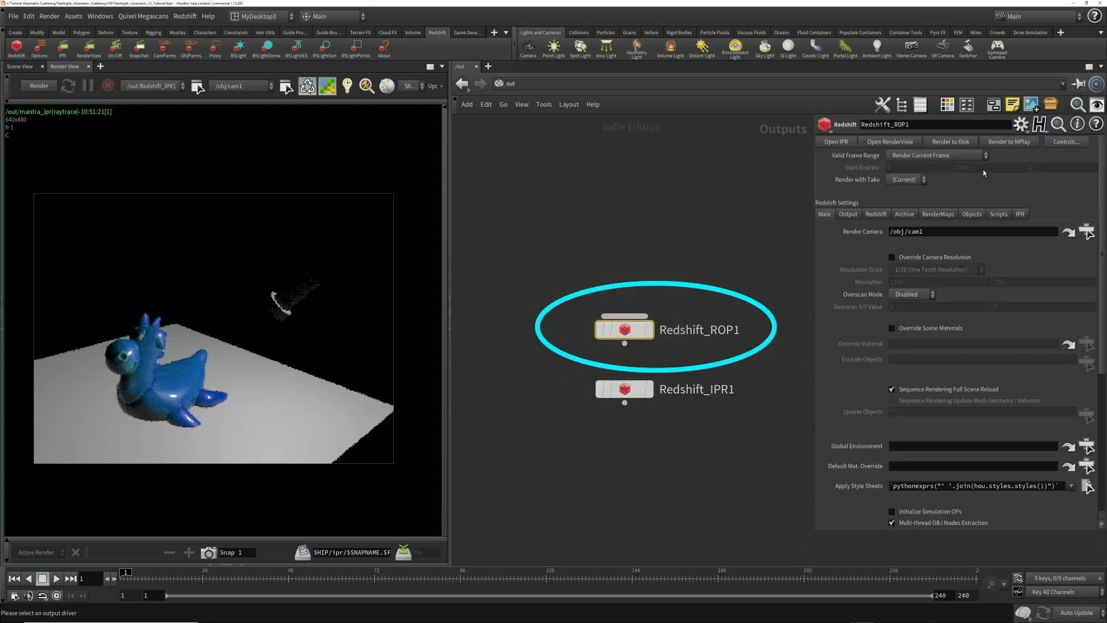
left_click(1020, 214)
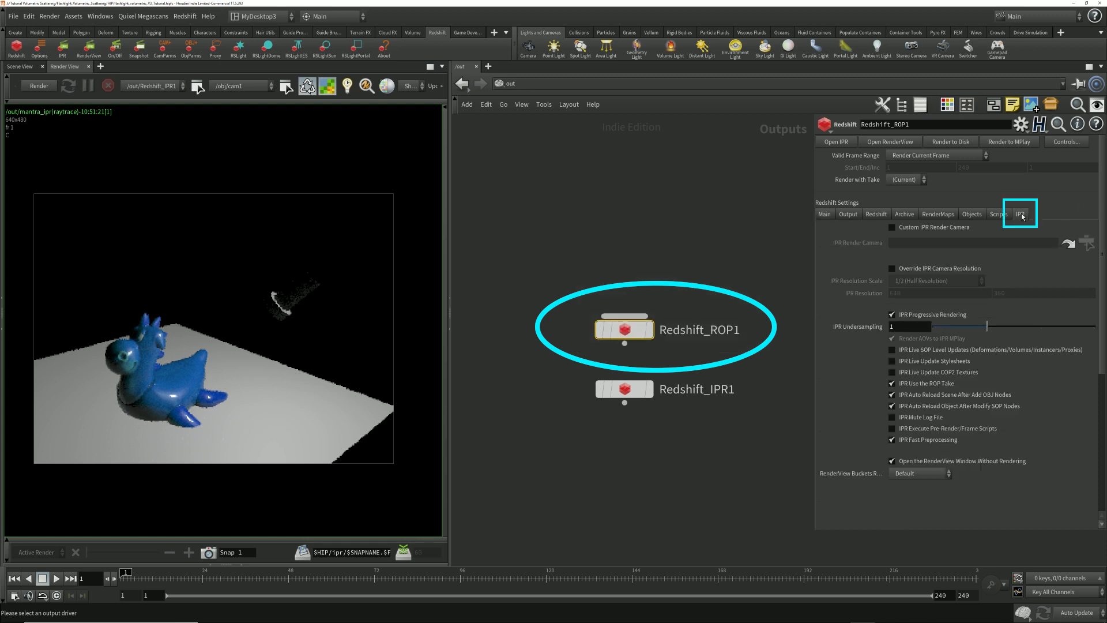
left_click(906, 315)
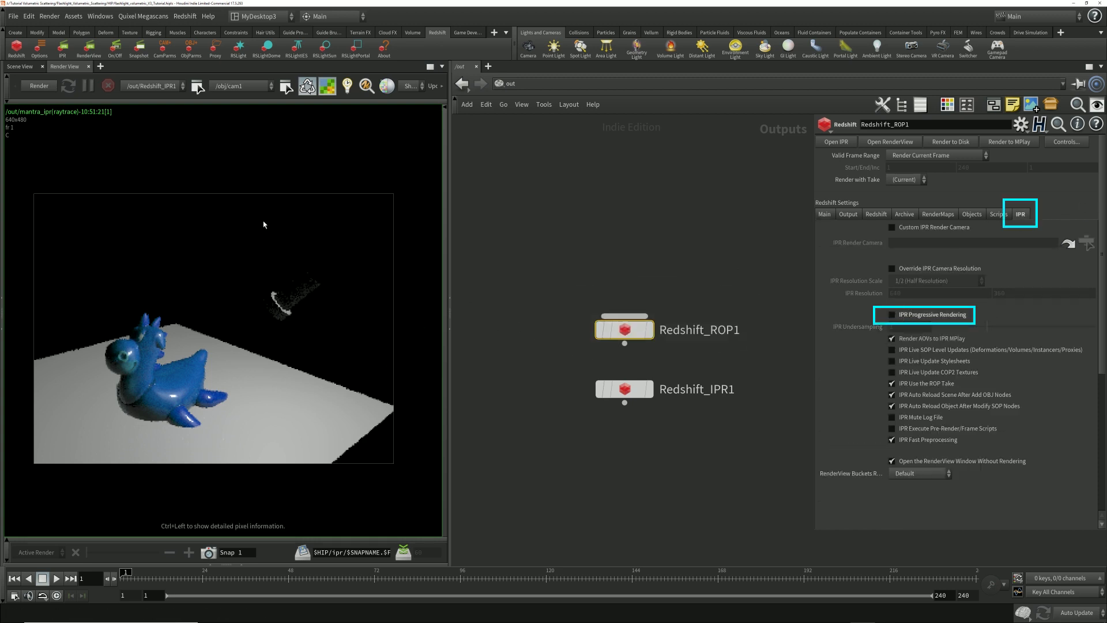
left_click(878, 215)
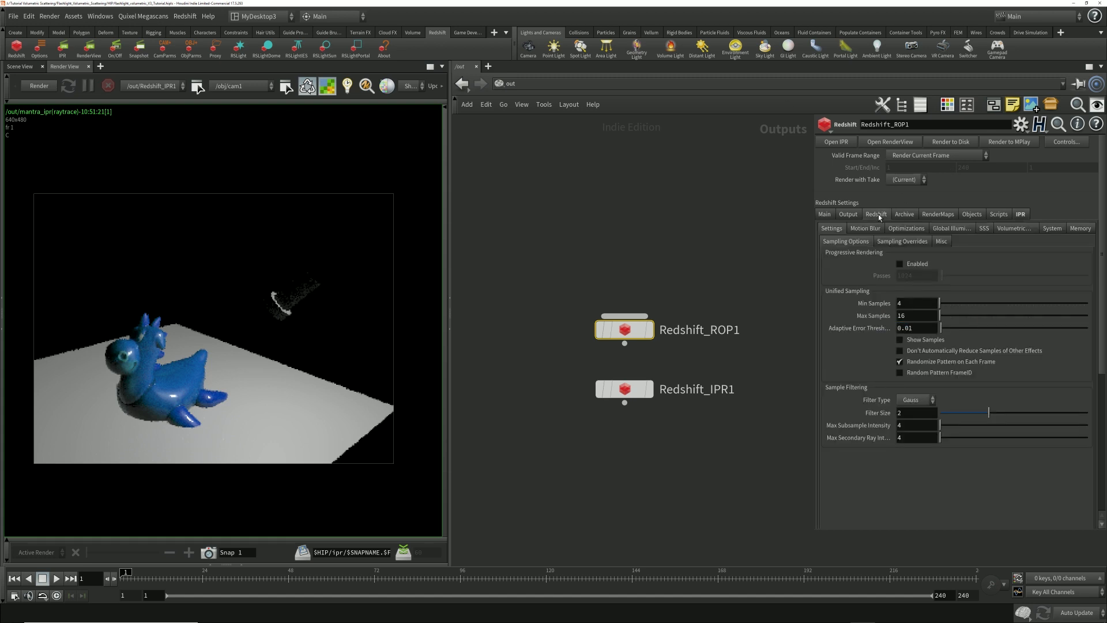
Step: Start the Redshift IPR render of cam1 and frame the image in the render view
left_click(46, 81)
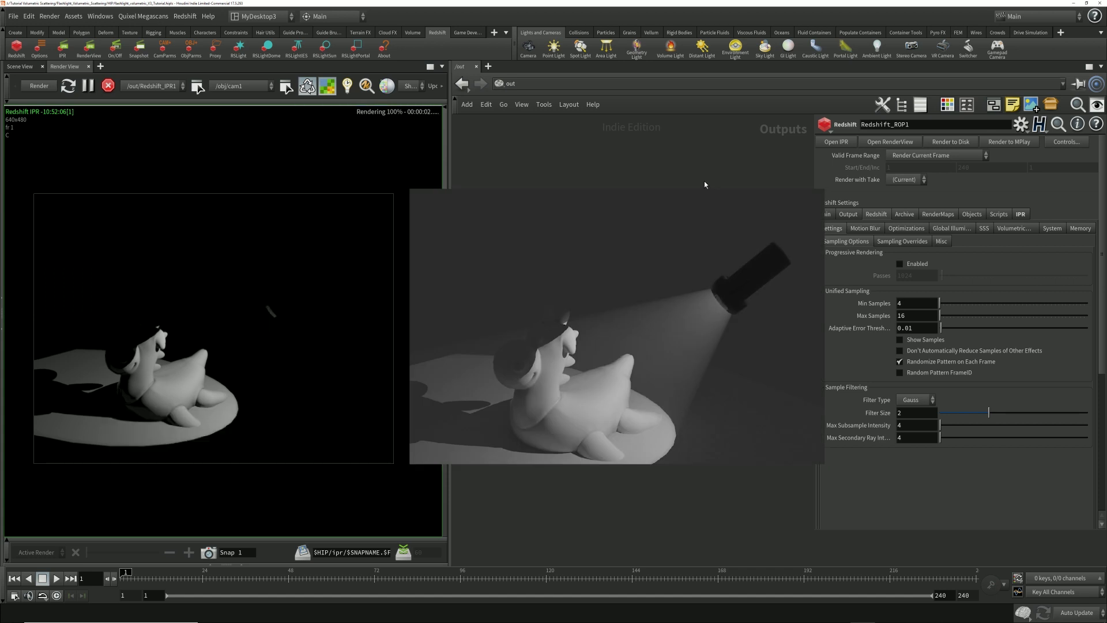
scroll(246, 328, "up", 1)
middle_click_drag(245, 328, 258, 316)
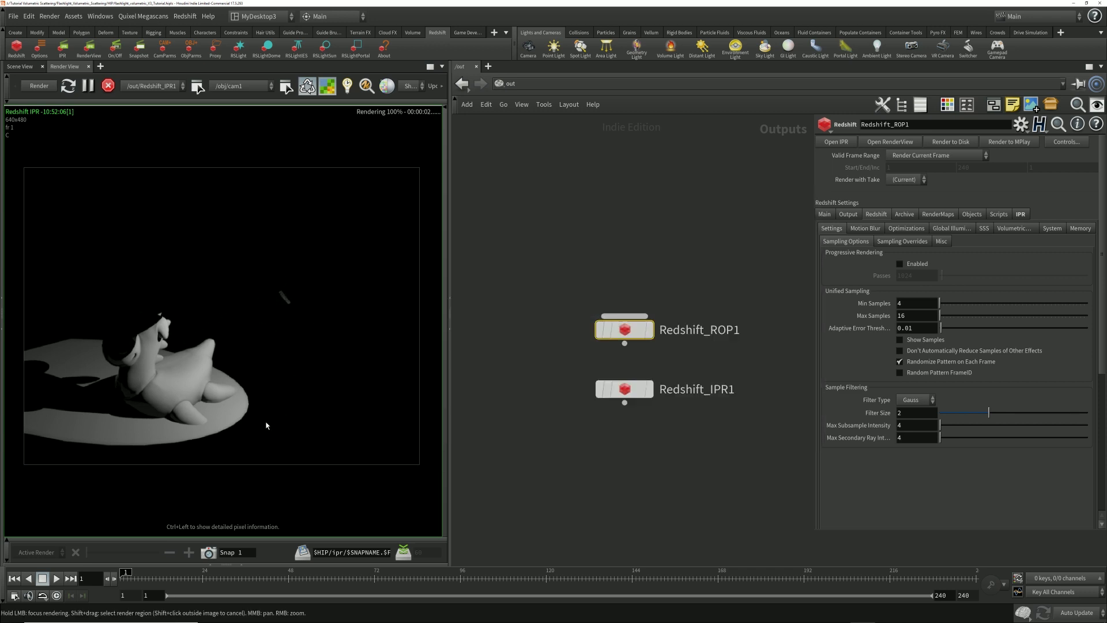
Step: In the obj network, hide the Ground object to compare the render without it, and show it again
left_click(544, 84)
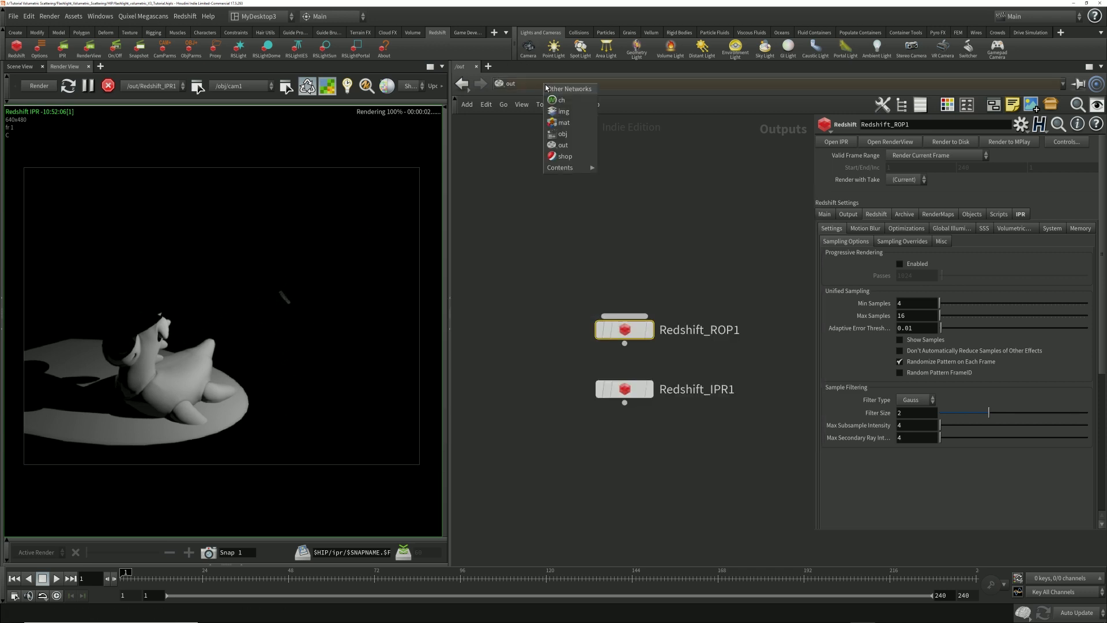
left_click(563, 134)
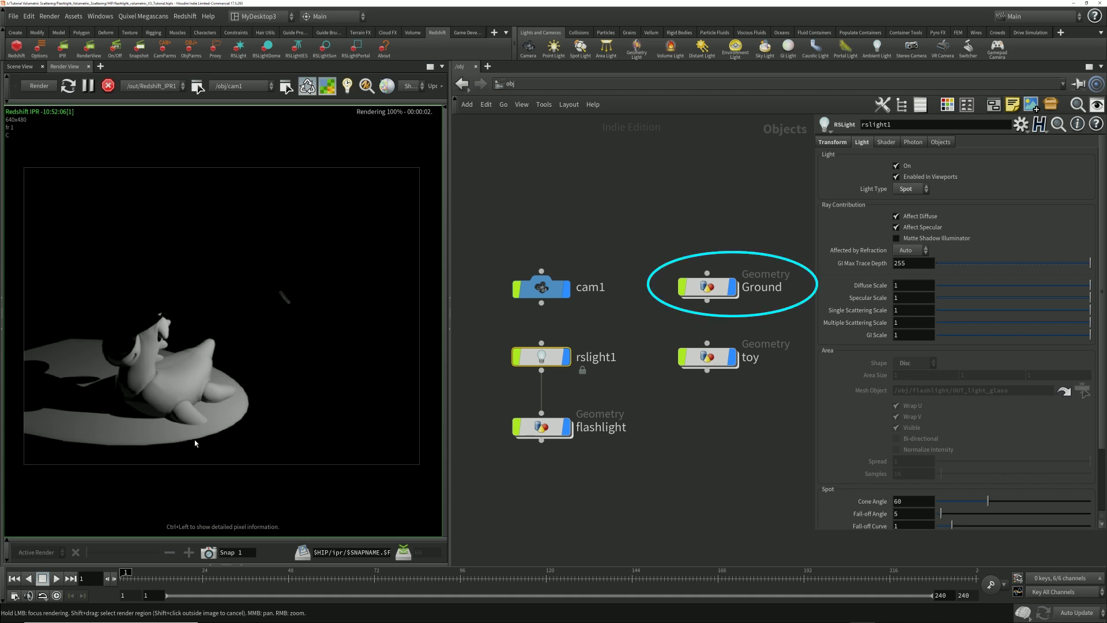
left_click(734, 293)
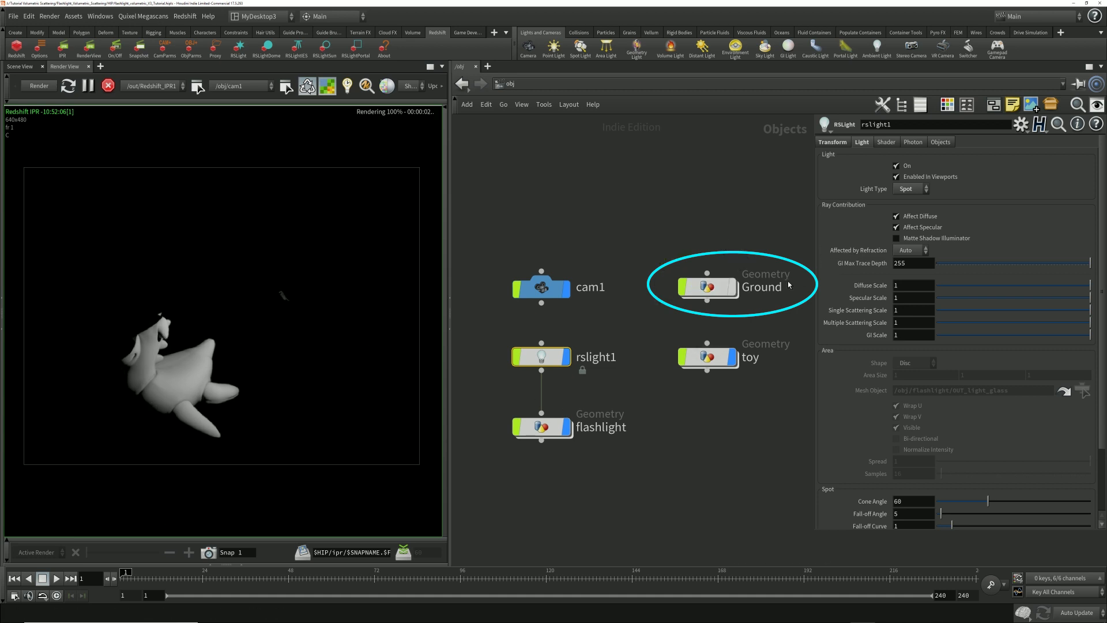
left_click(732, 287)
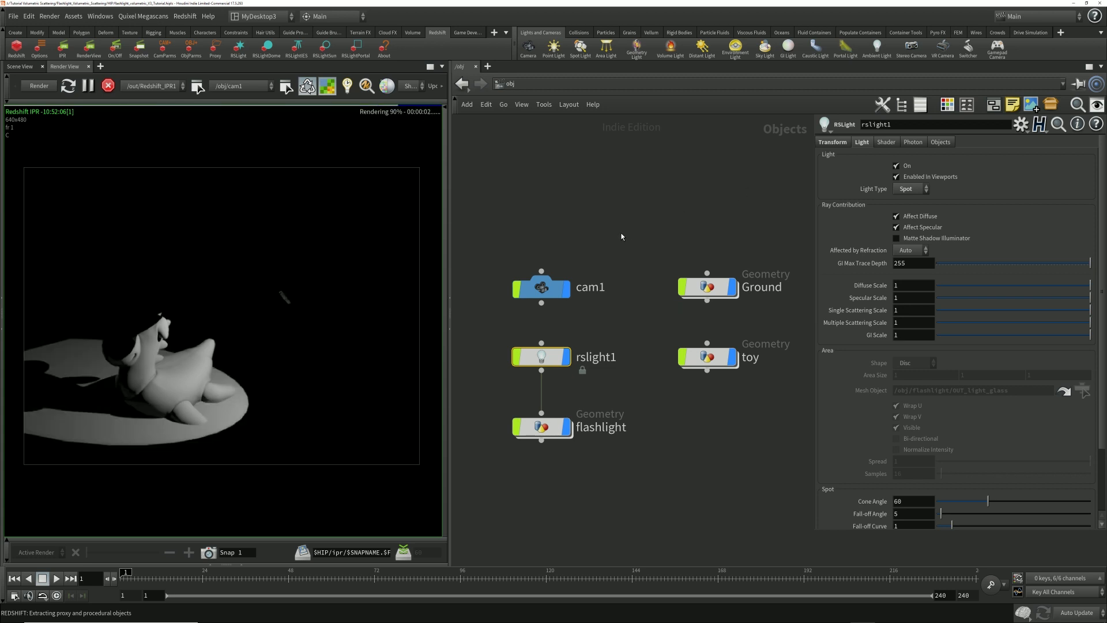
Step: Return to the out network and enable volumetric scattering in the Redshift settings of Redshift_ROP1
left_click(598, 85)
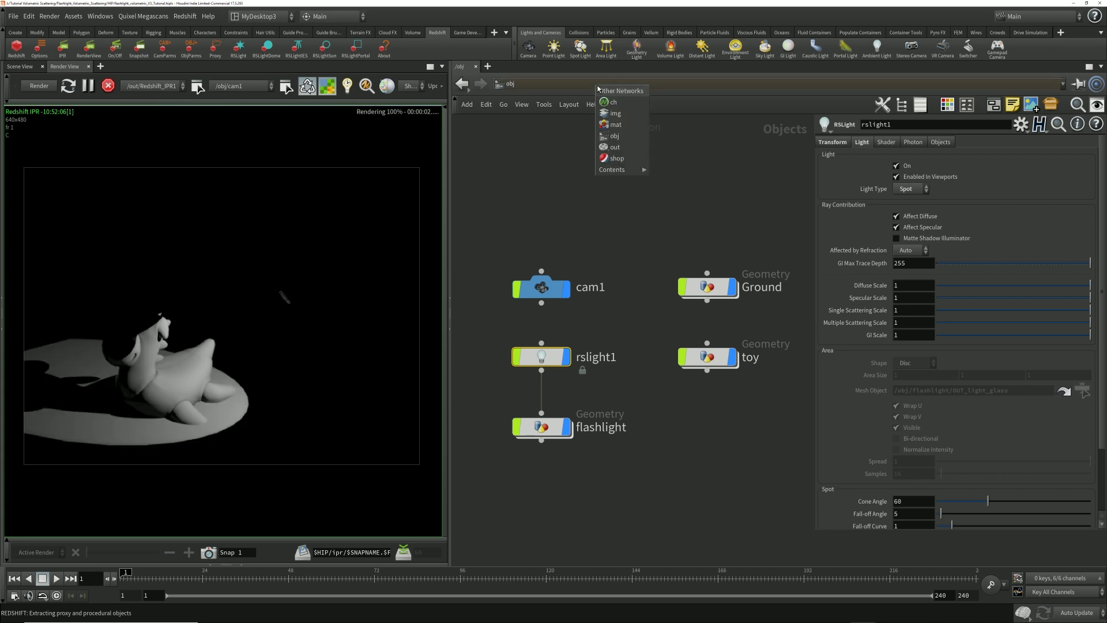
left_click(625, 147)
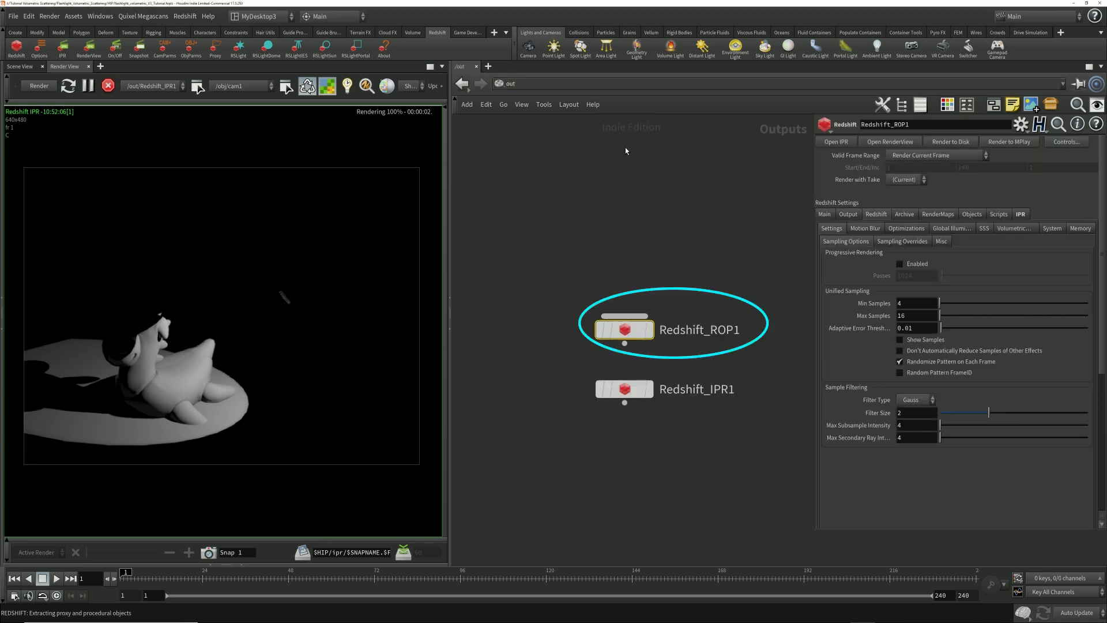
left_click_drag(501, 246, 754, 354)
left_click(874, 215)
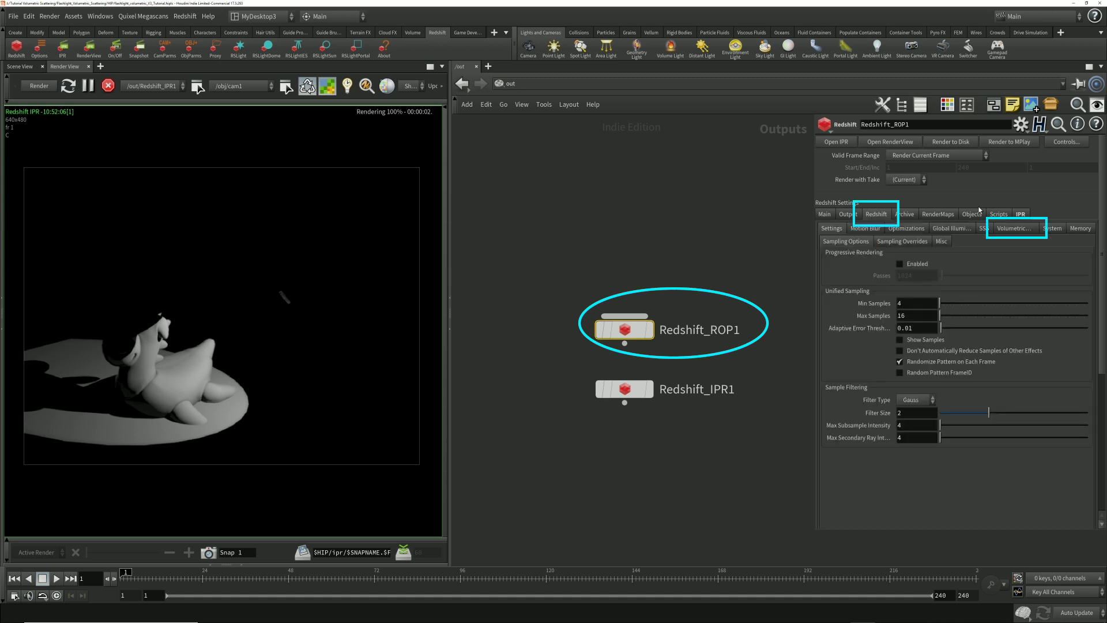
left_click(1020, 231)
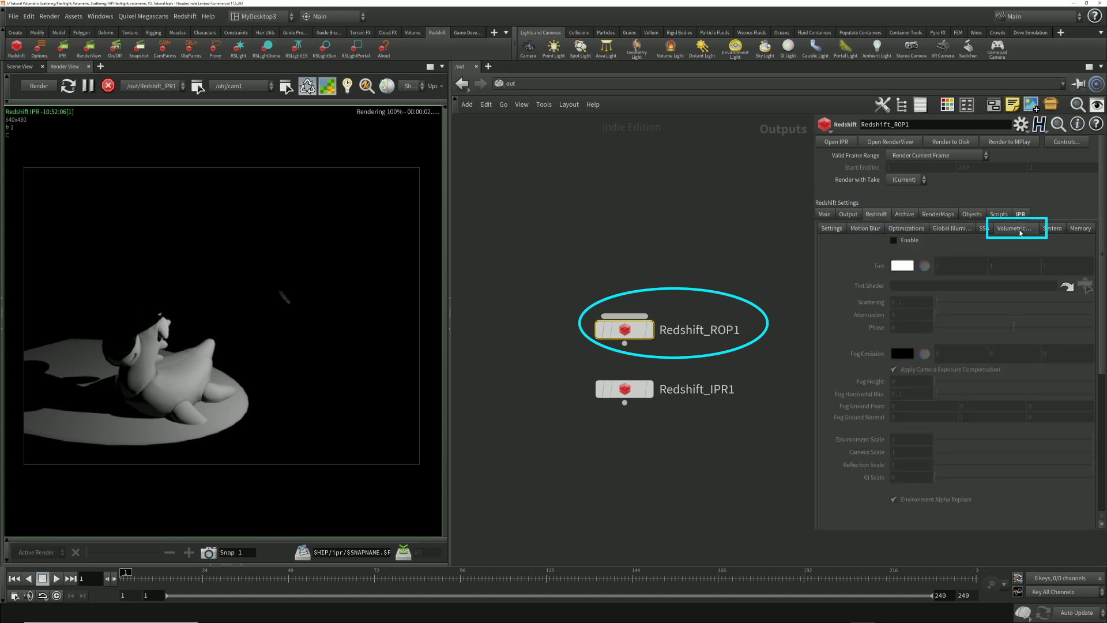
left_click(896, 242)
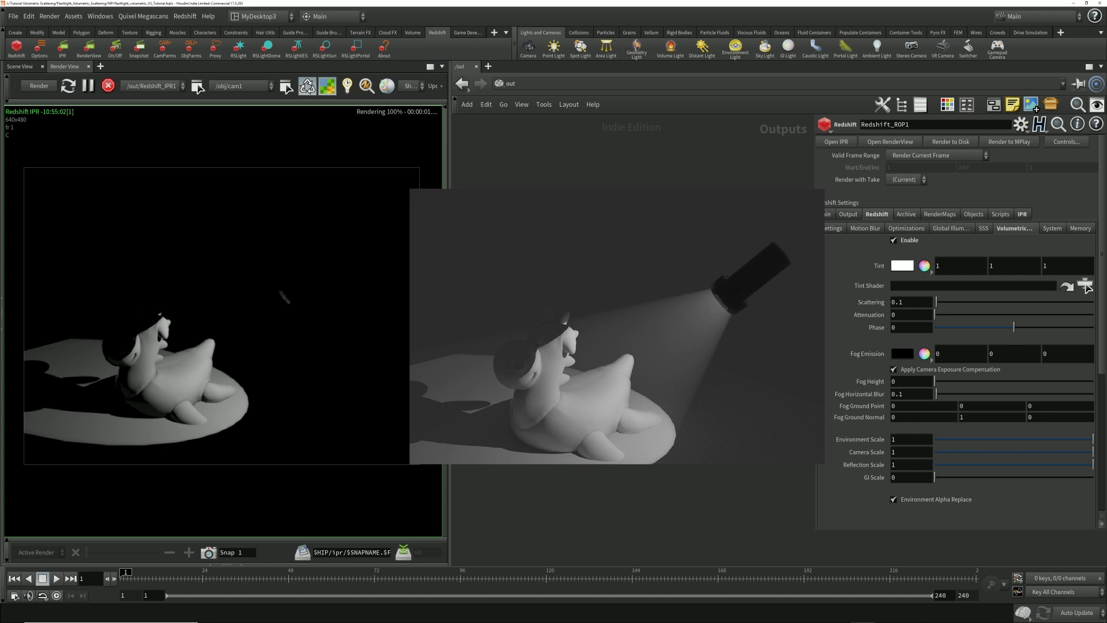
Step: Go back to the obj network and set the volume Contribution Scale of rslight1 to 0.1
left_click(500, 83)
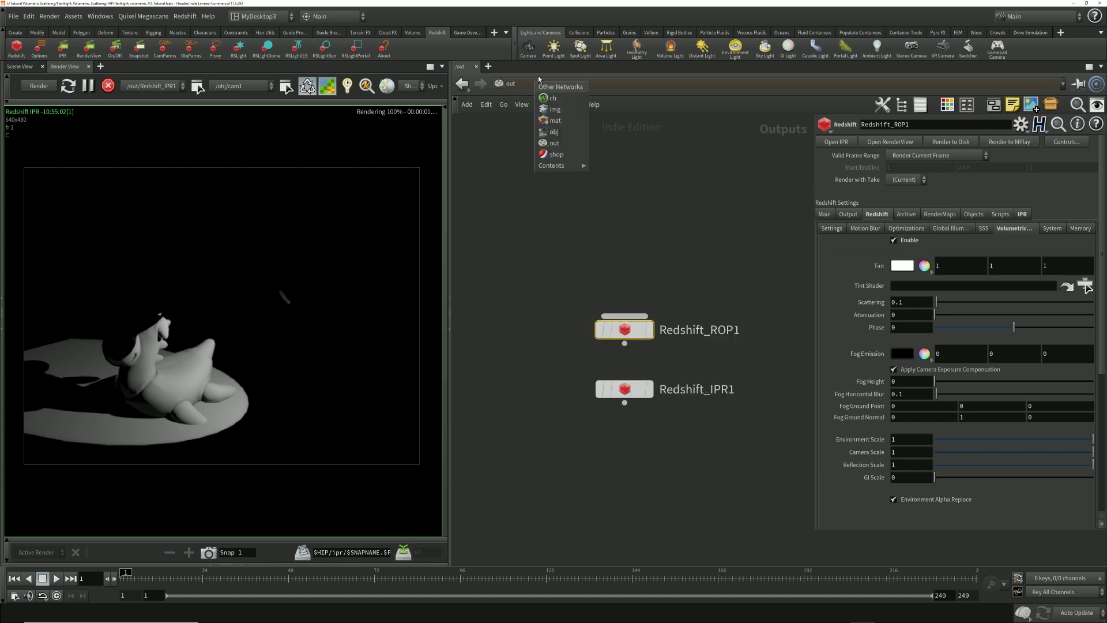
left_click(561, 132)
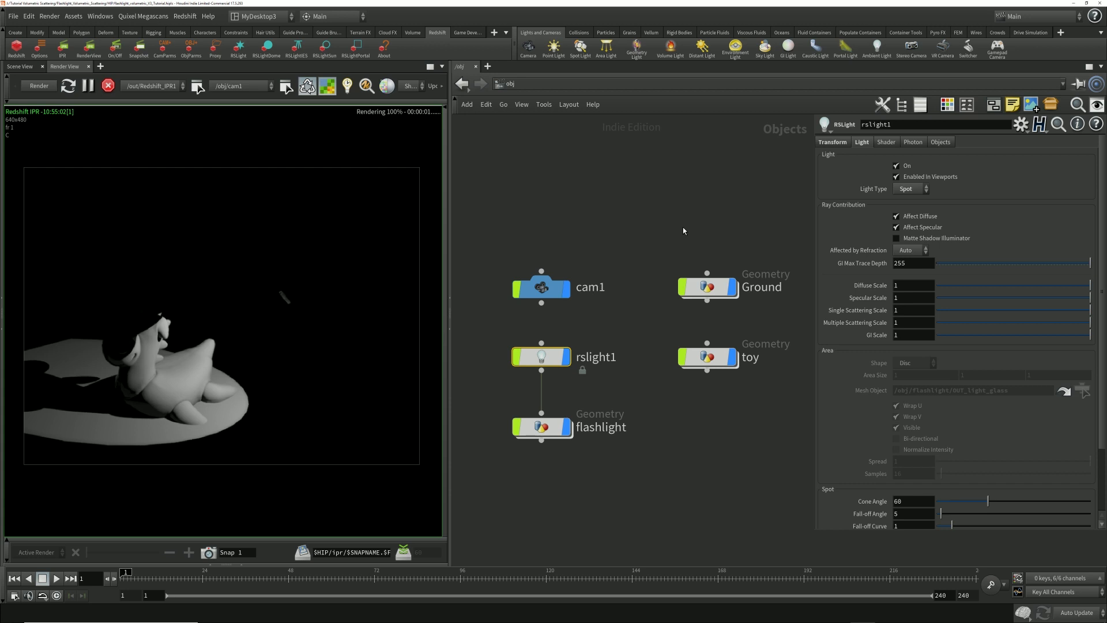
left_click_drag(634, 323, 478, 380)
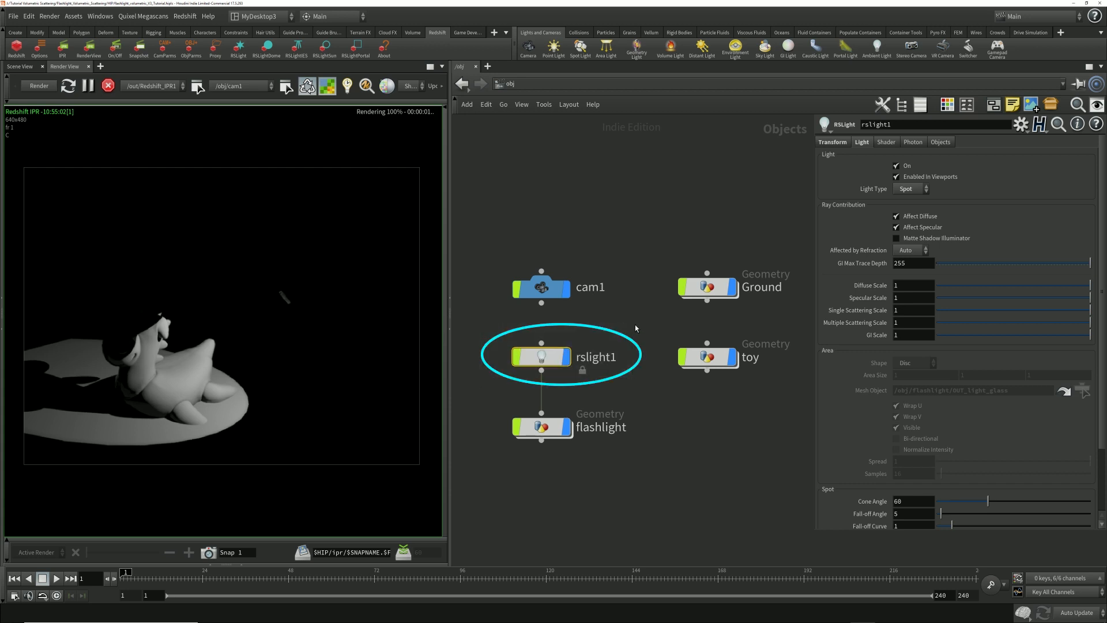
left_click_drag(635, 328, 496, 384)
scroll(854, 433, "down", 3)
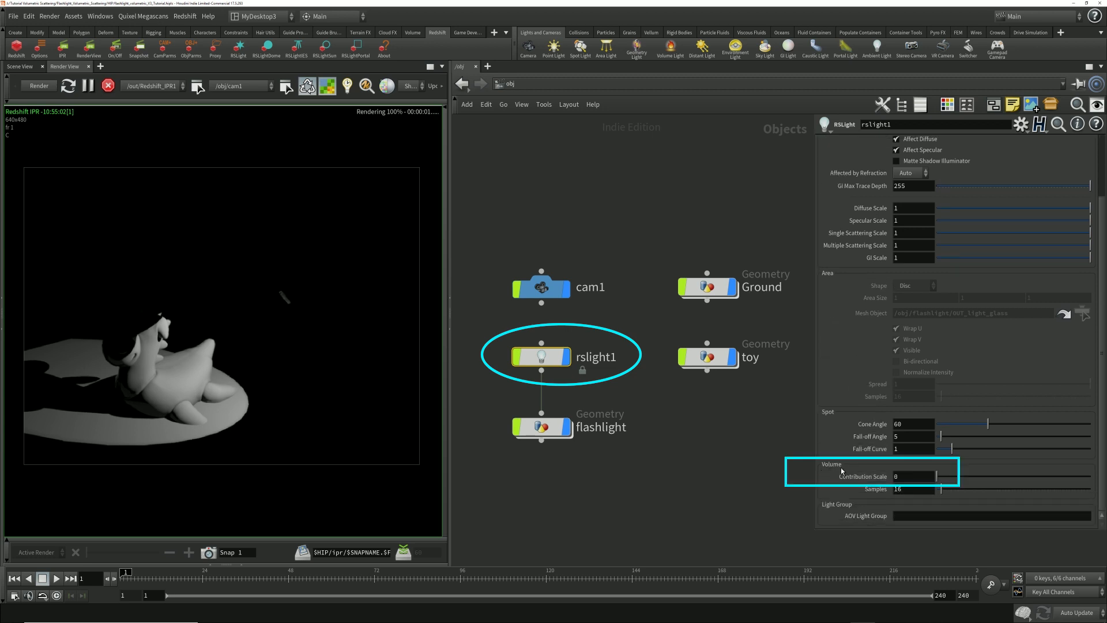
left_click(912, 481)
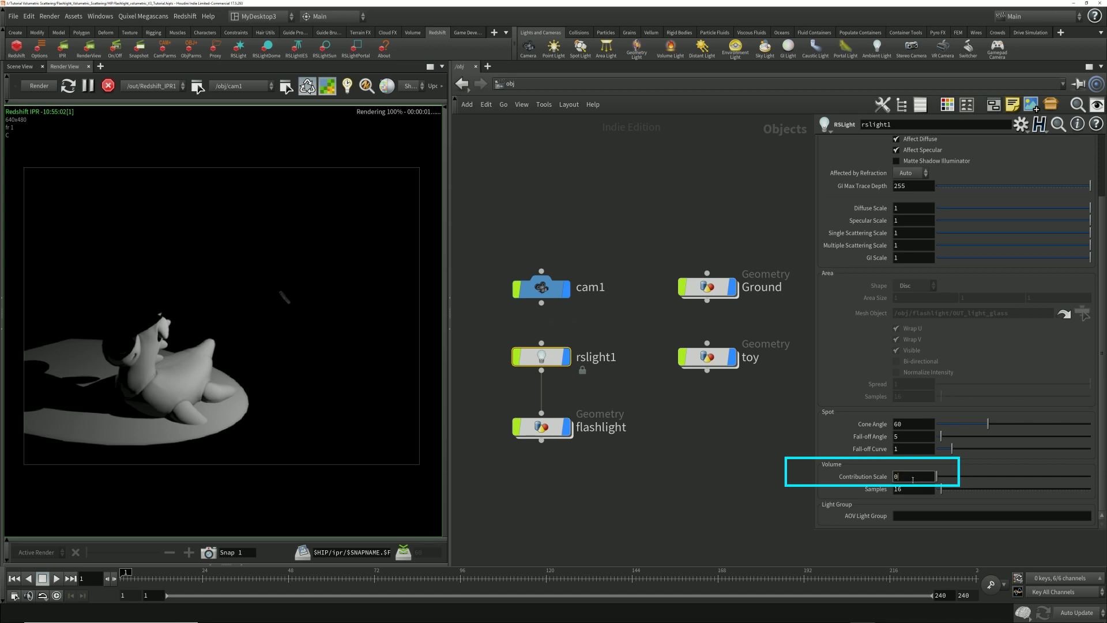
type(".1")
key("Return")
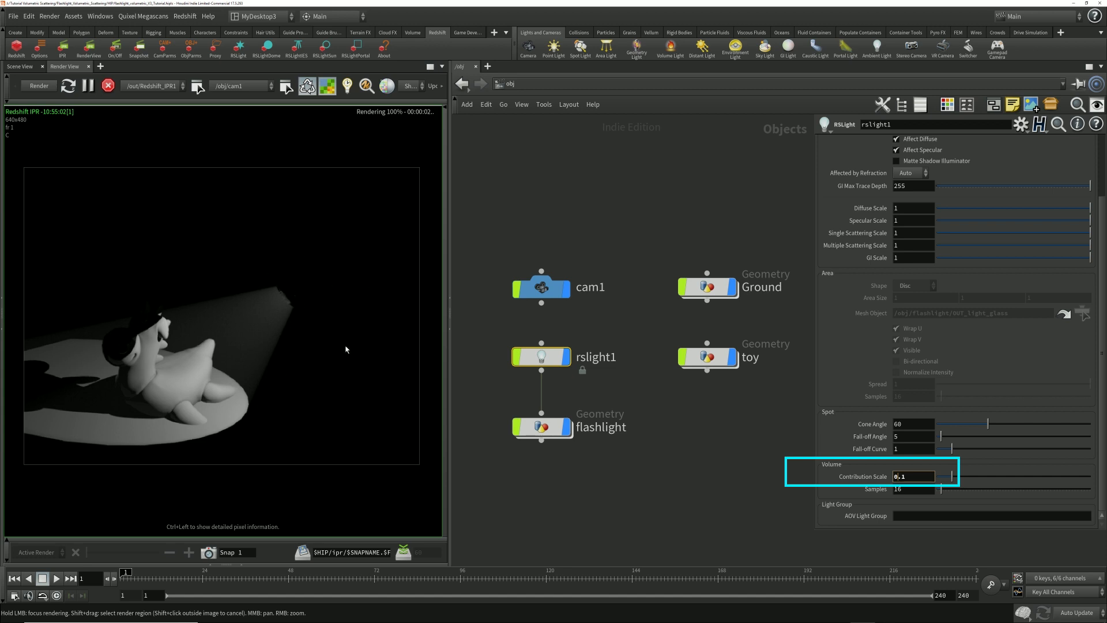
Step: Raise the volume Contribution Scale of rslight1 to 0.4 for a stronger light beam
key("Up")
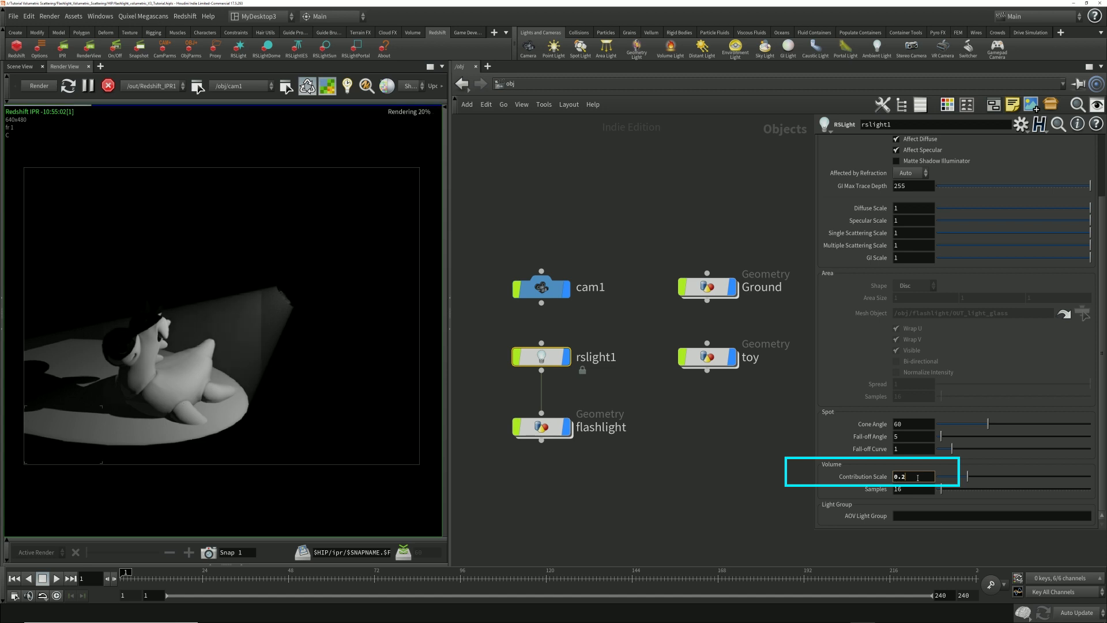
key("Up")
key("Up")
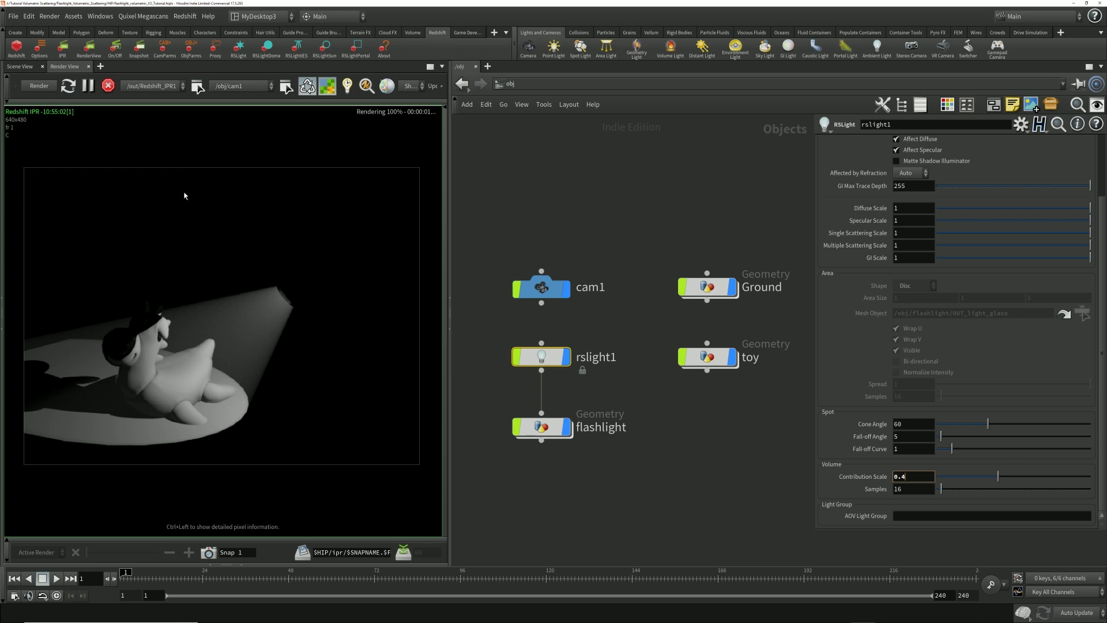
Step: Go to the out network and set the Primary GI Engine of Redshift_ROP1 to Brute Force in its global illumination settings
left_click(519, 85)
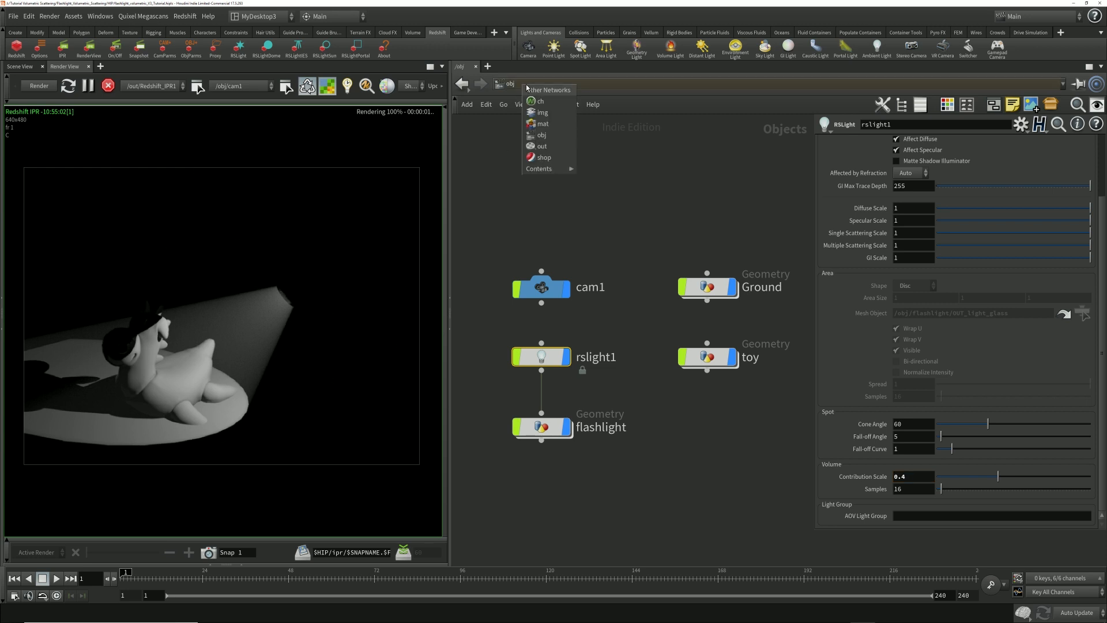
left_click(555, 146)
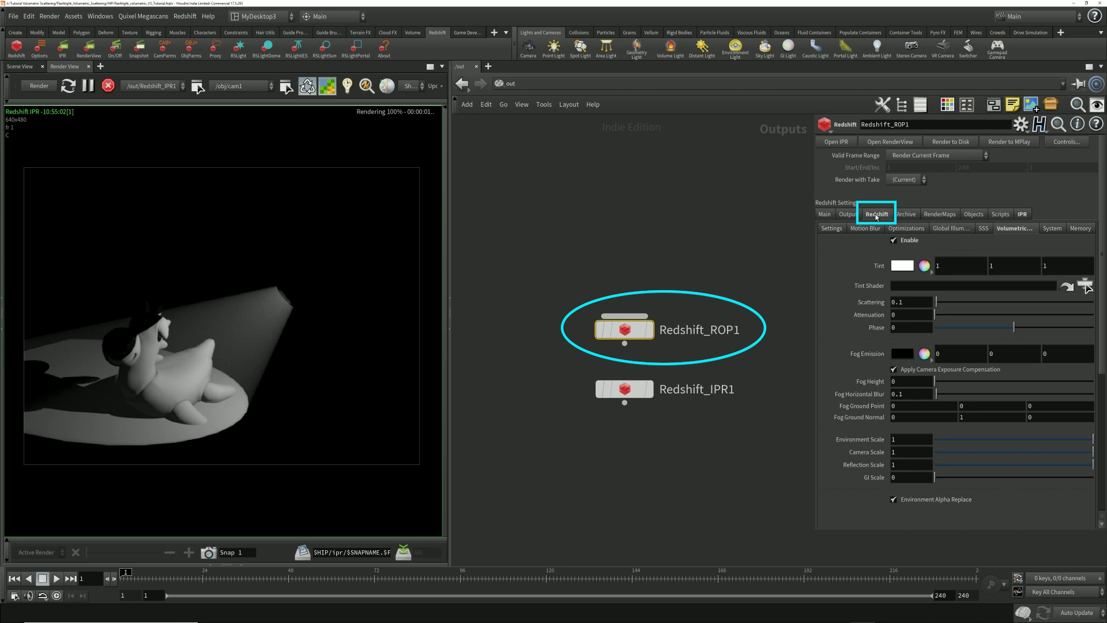
left_click(945, 228)
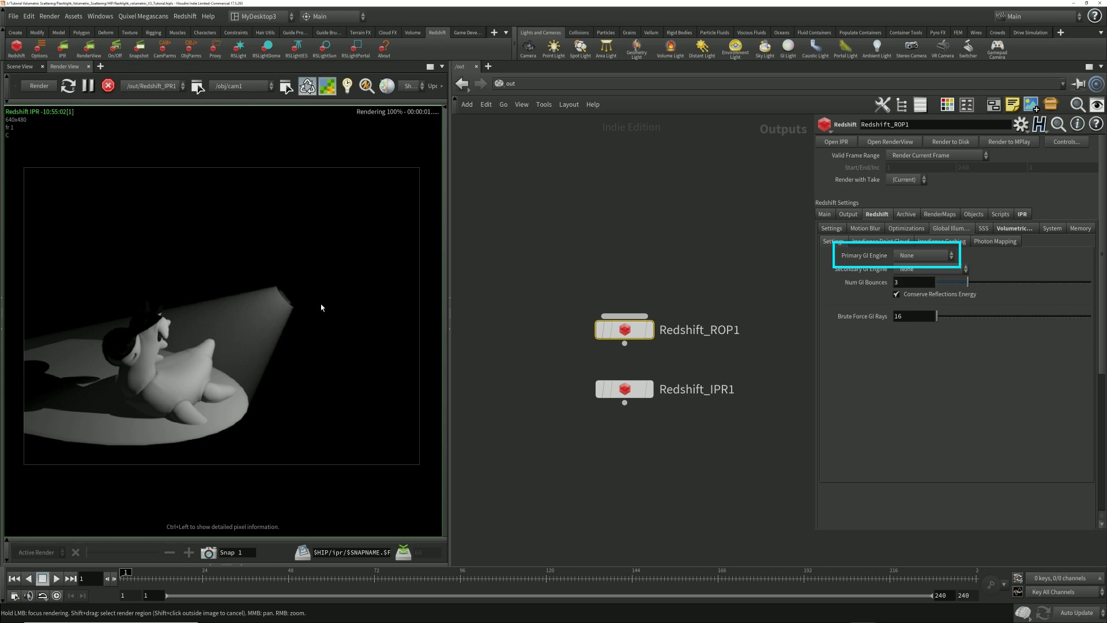
left_click(917, 258)
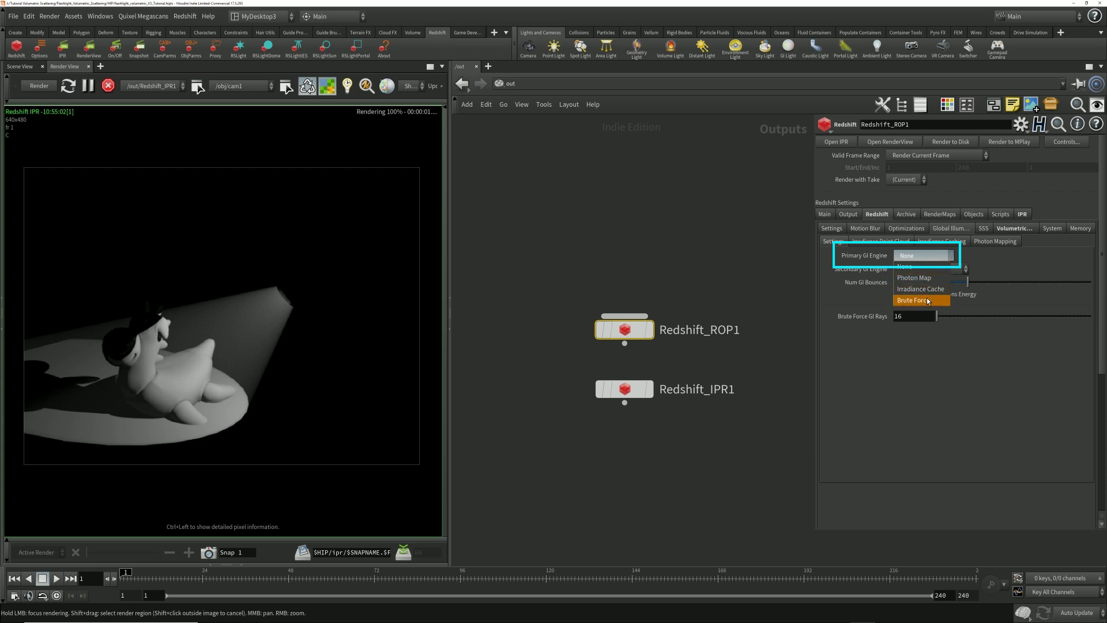
left_click(909, 300)
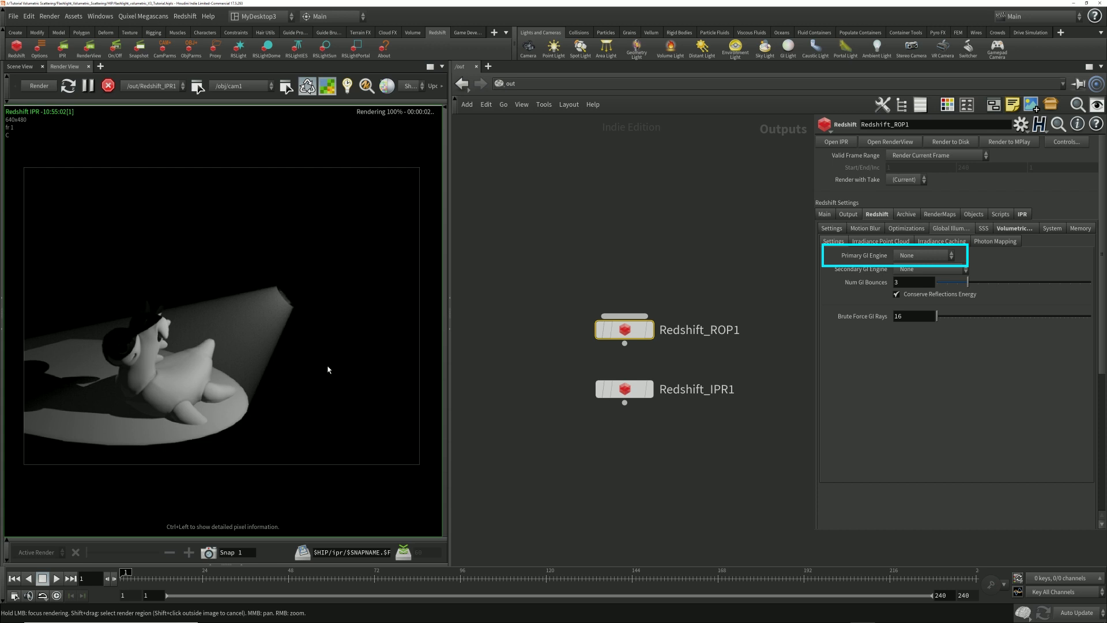
left_click(910, 300)
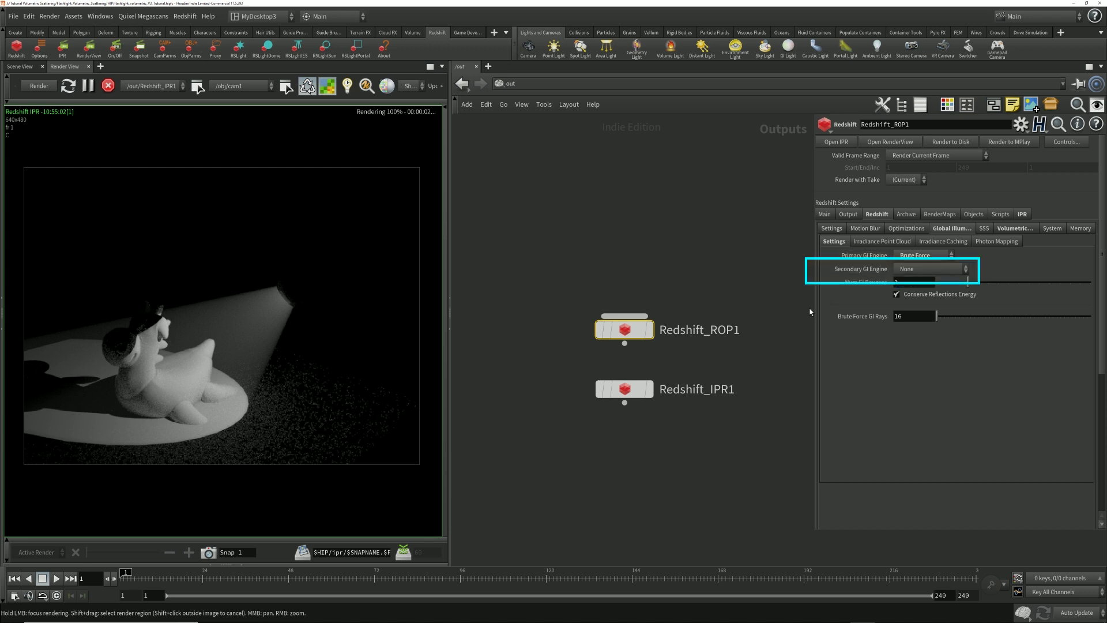
Step: Set the Secondary GI Engine of Redshift_ROP1 to Brute Force
left_click(931, 271)
left_click(917, 317)
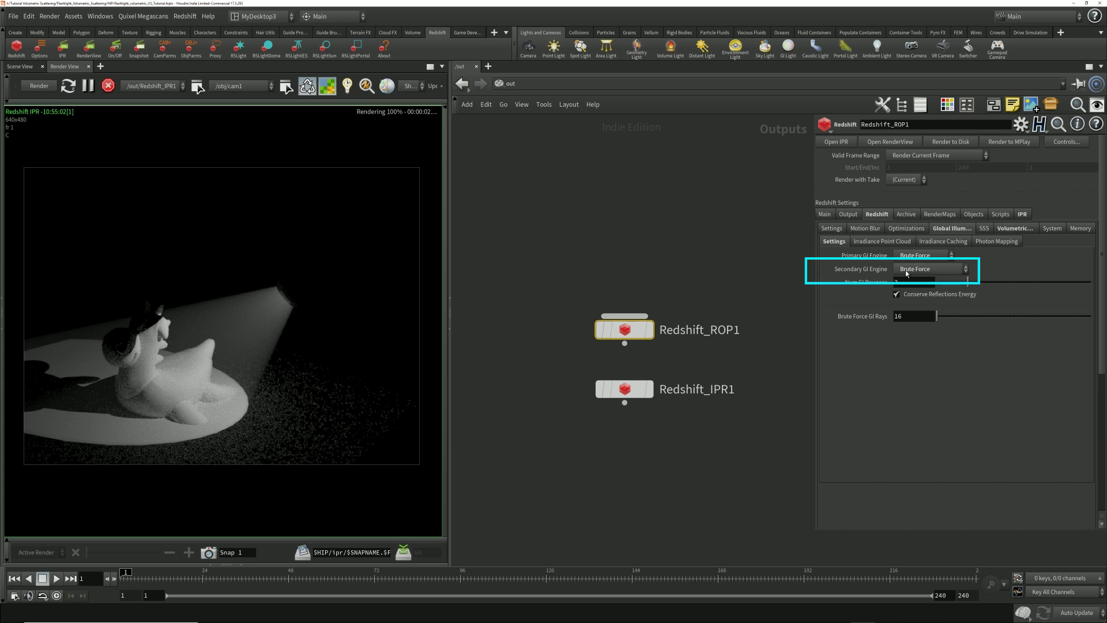
left_click(894, 269)
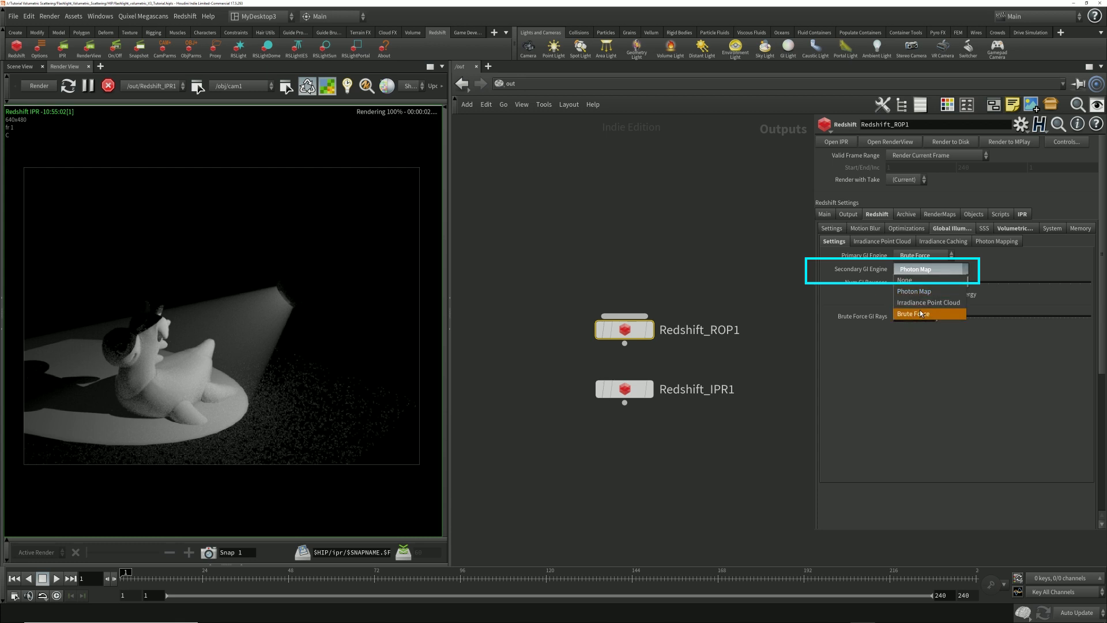
left_click(921, 313)
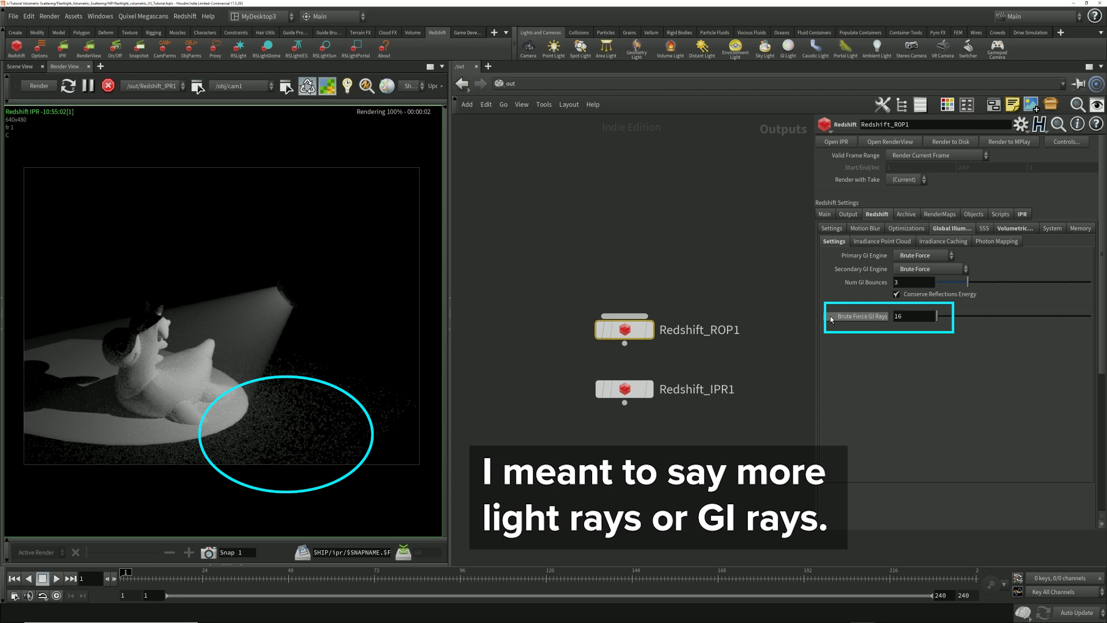
Step: Raise the Brute Force GI Rays in stages to 32, 64 and finally 128 to reduce the noise on the ground
left_click(919, 318)
type("32")
key("Return")
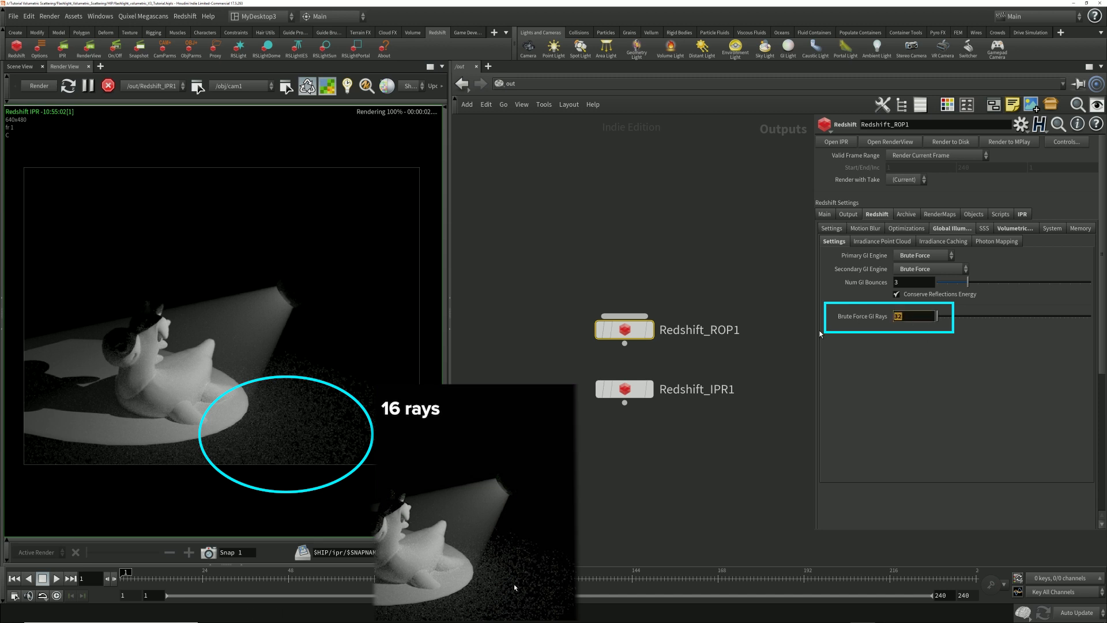
type("64")
key("Return")
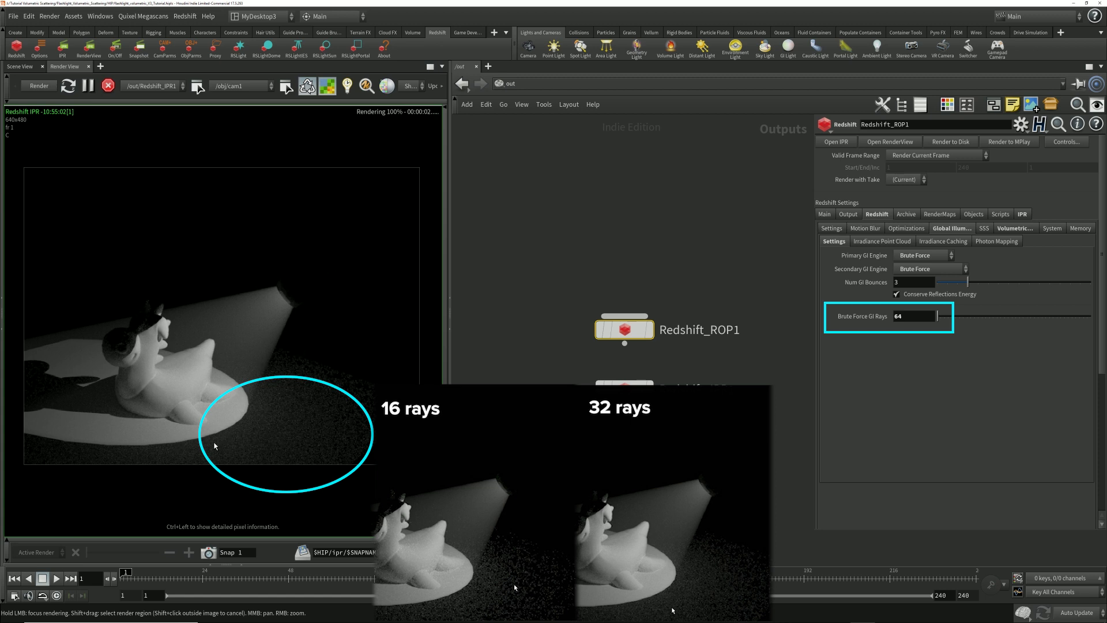
left_click_drag(903, 316, 819, 319)
type("128")
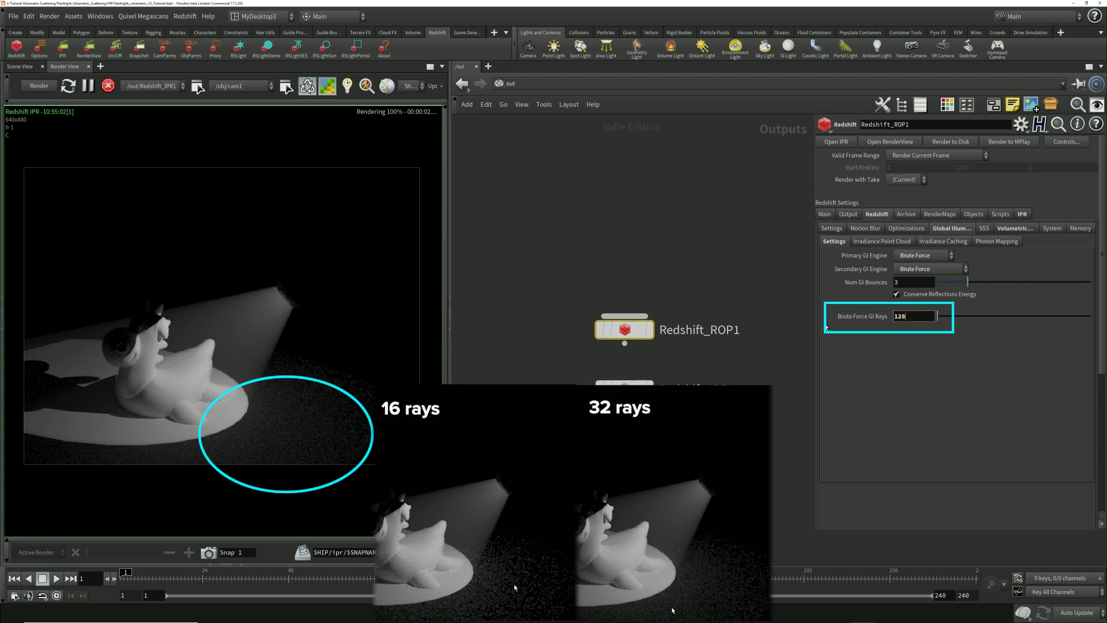
key("Return")
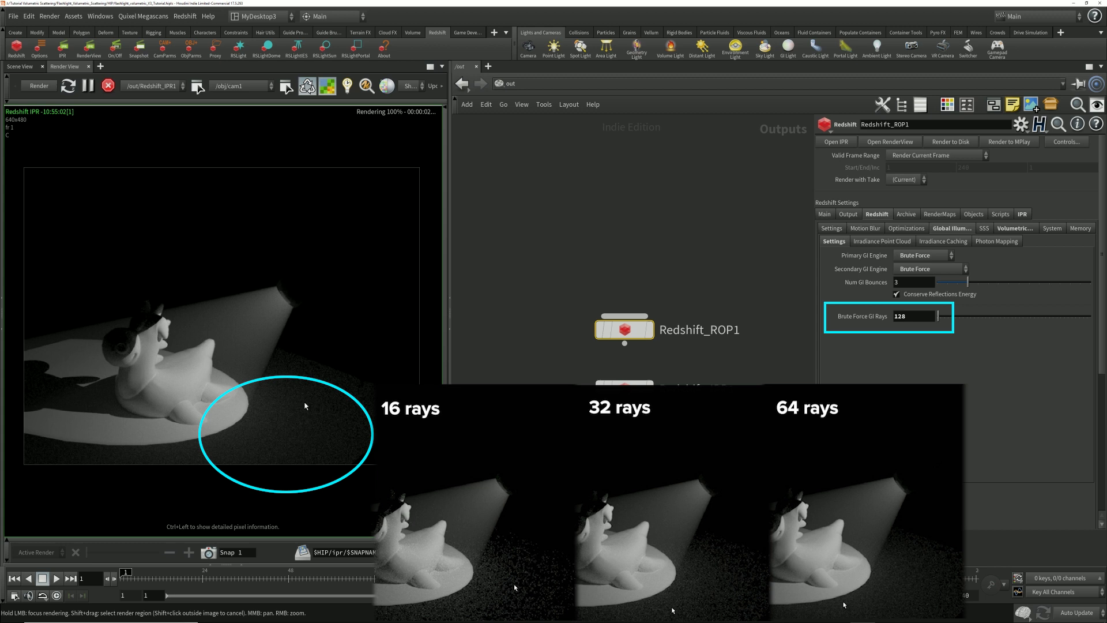
Step: In the obj network, set the GI Scale of rslight1 to 2 to test stronger bounce light
left_click(511, 84)
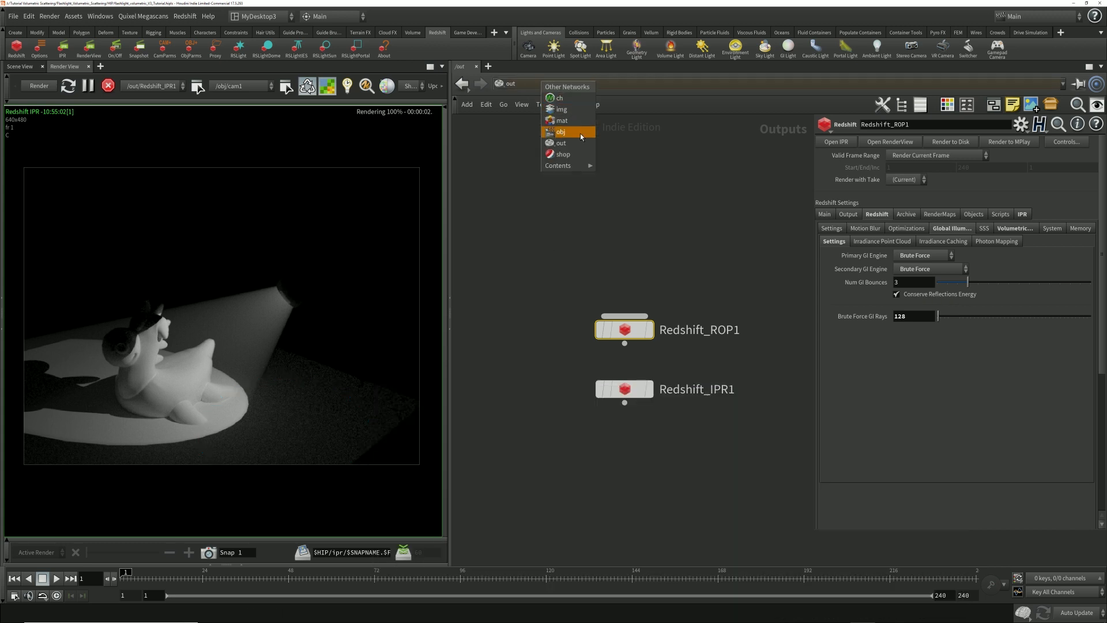
left_click(580, 133)
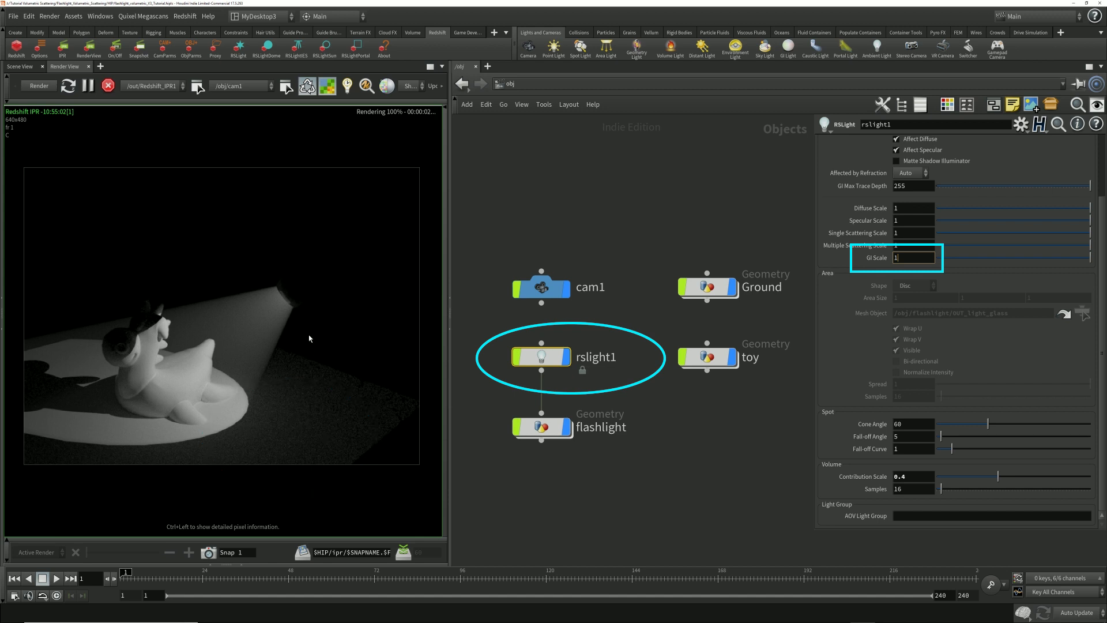
left_click_drag(926, 261, 870, 271)
type("2")
key("Return")
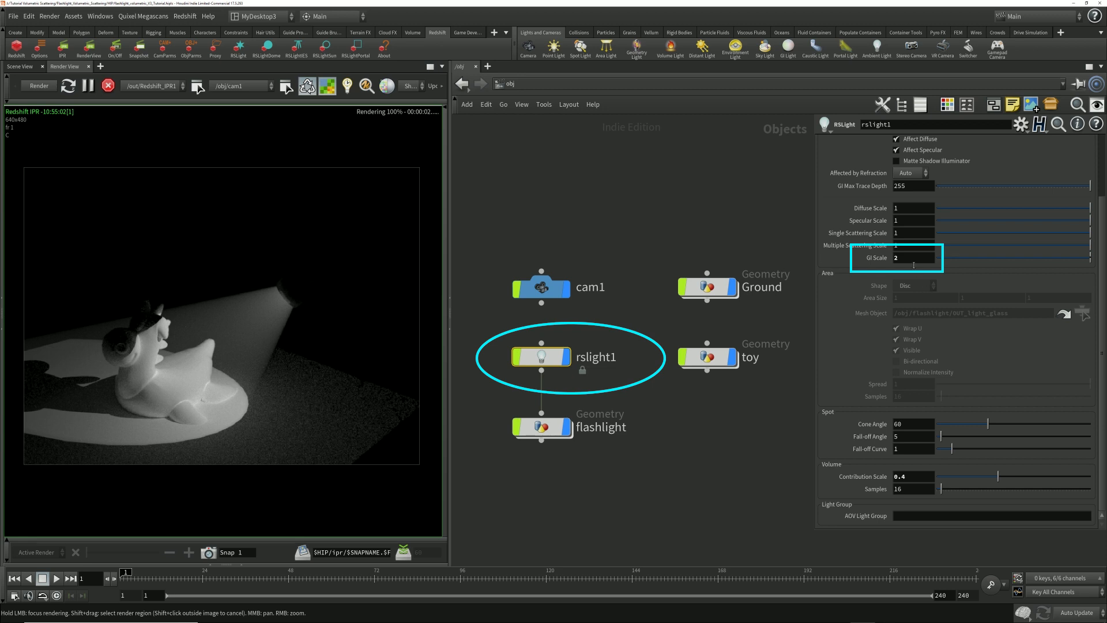
Step: Restore the GI Scale of rslight1 to 1
left_click_drag(914, 259, 882, 258)
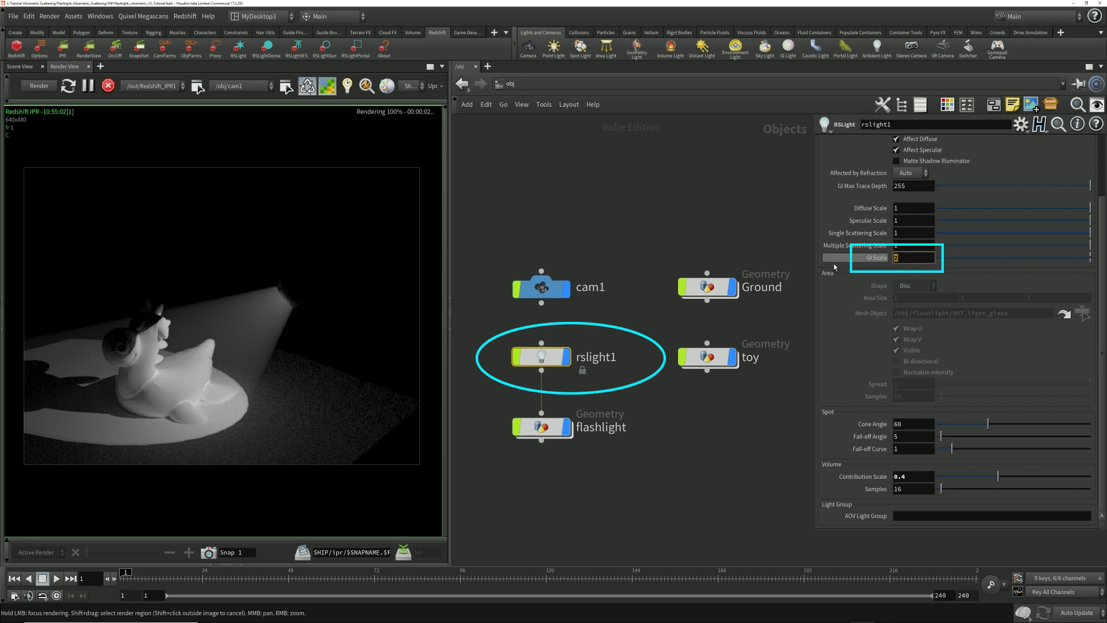
type("1")
key("Return")
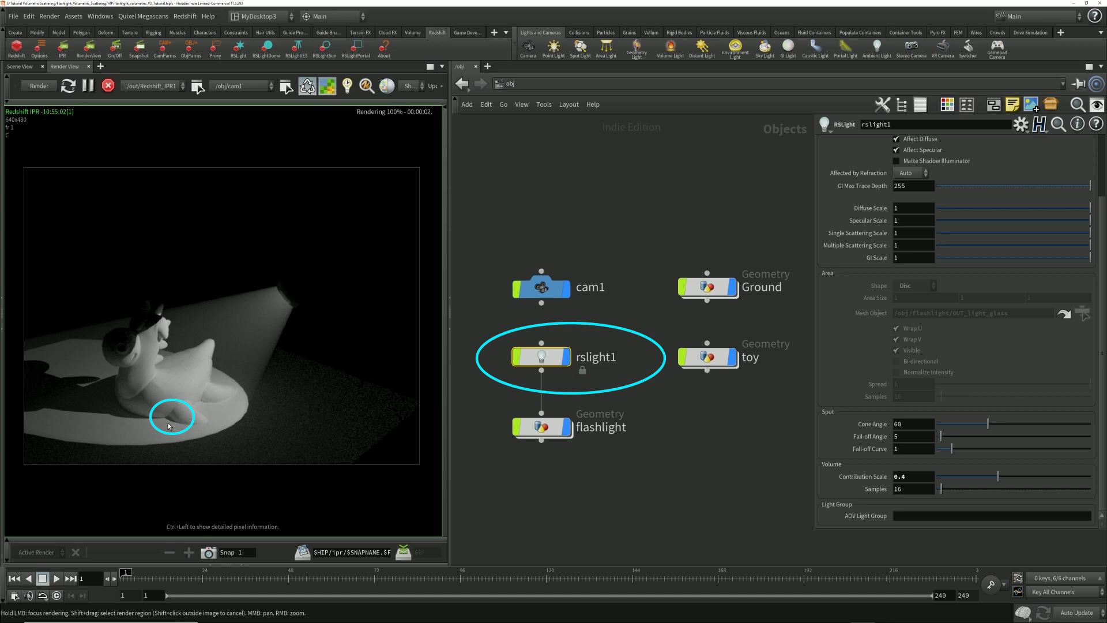
Step: Return to the out network and set both GI engines of Redshift_ROP1 to None to compare the render without global illumination
left_click(503, 104)
left_click(552, 144)
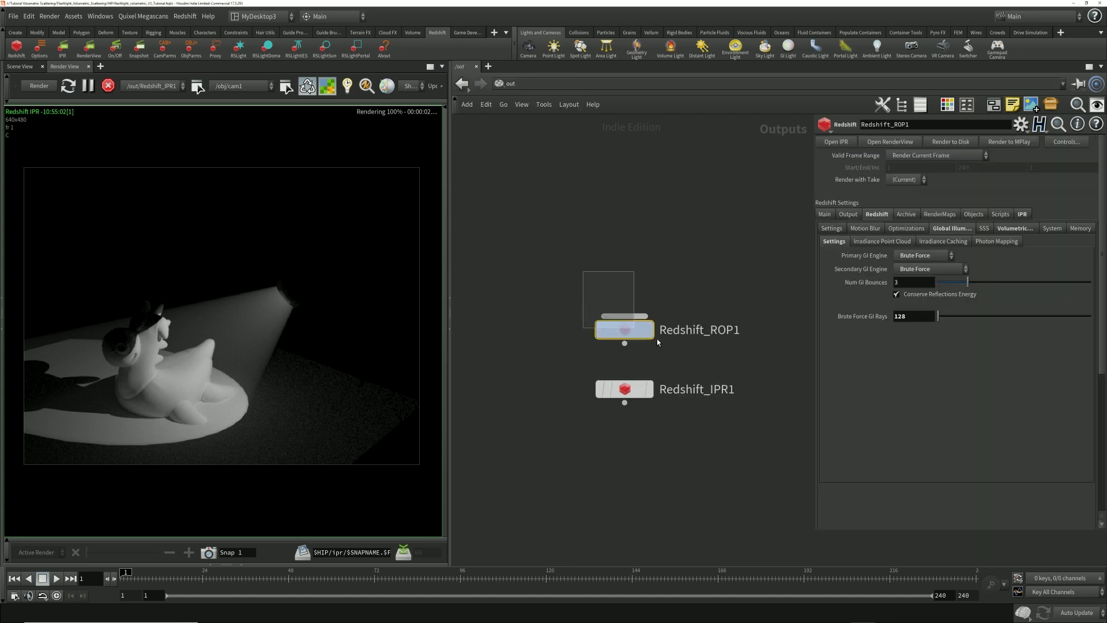
left_click(922, 254)
left_click(912, 265)
left_click(927, 269)
left_click(925, 280)
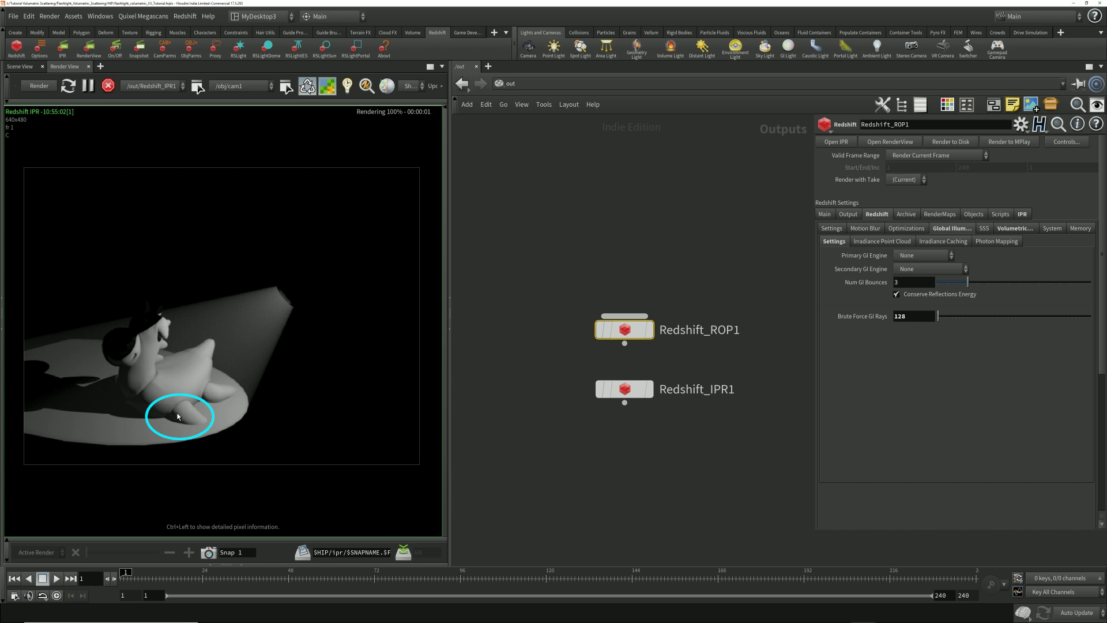
Step: Switch the primary and secondary GI engines of Redshift_ROP1 back to Brute Force
left_click(922, 255)
left_click(914, 299)
left_click(930, 269)
left_click(915, 312)
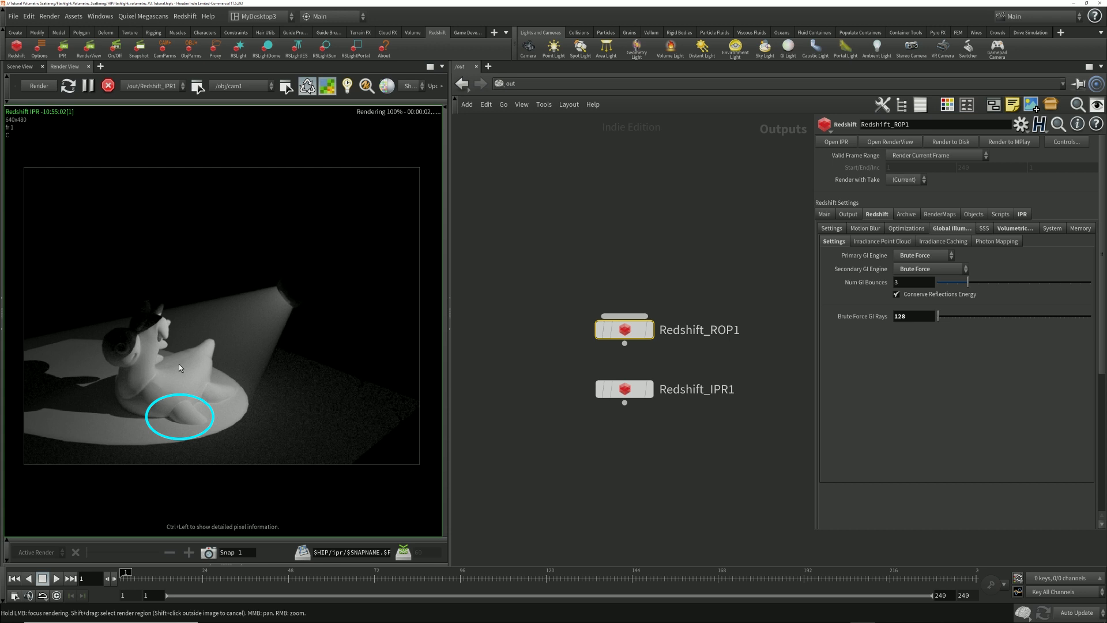
Step: Return to the obj network, select rslight1 and bring up the volume parameters in its light settings
middle_click_drag(679, 252, 664, 240)
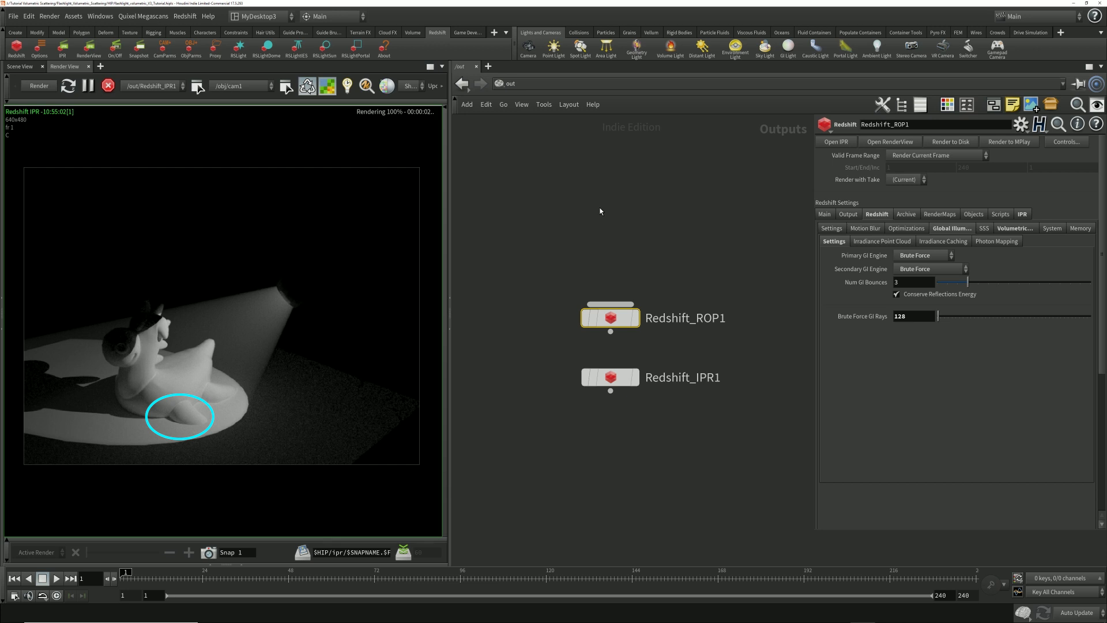
left_click(509, 83)
left_click(519, 126)
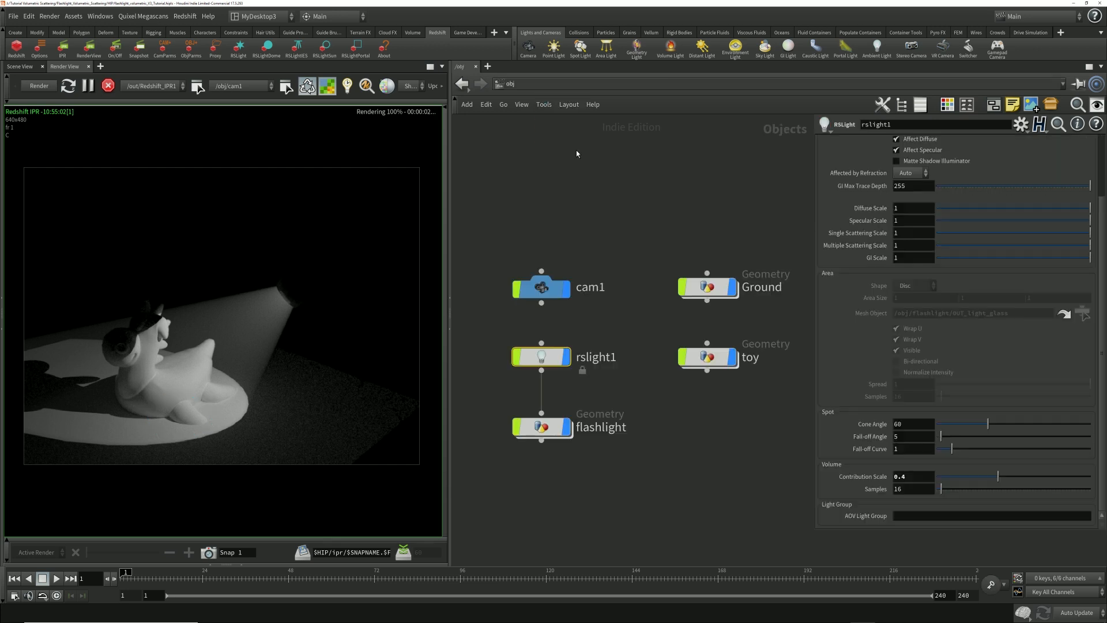
scroll(914, 330, "up", 3)
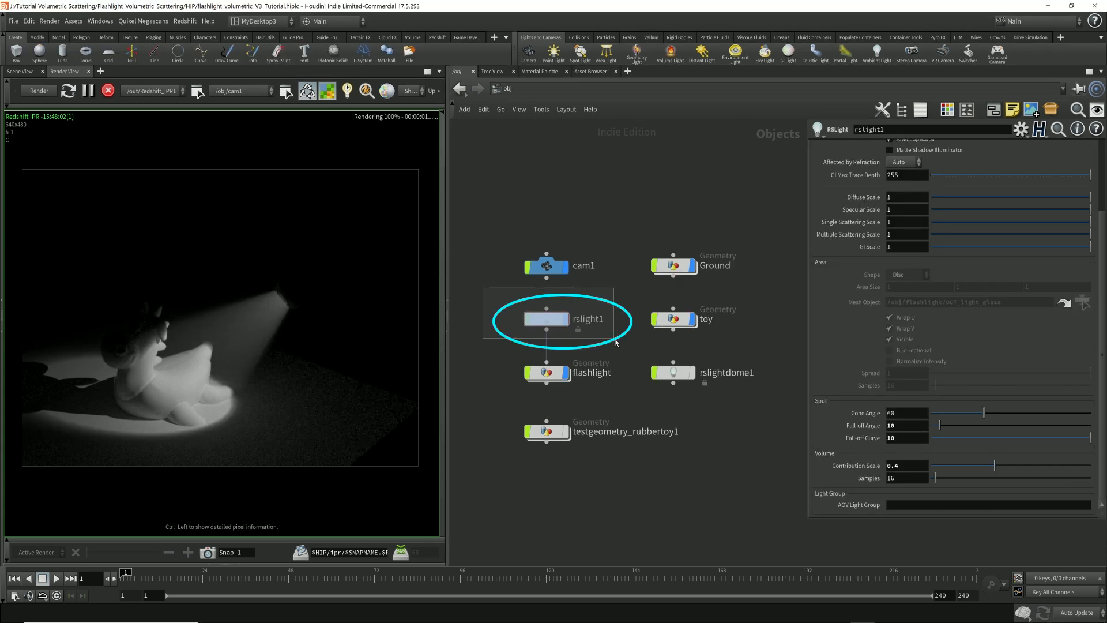
left_click_drag(616, 341, 625, 345)
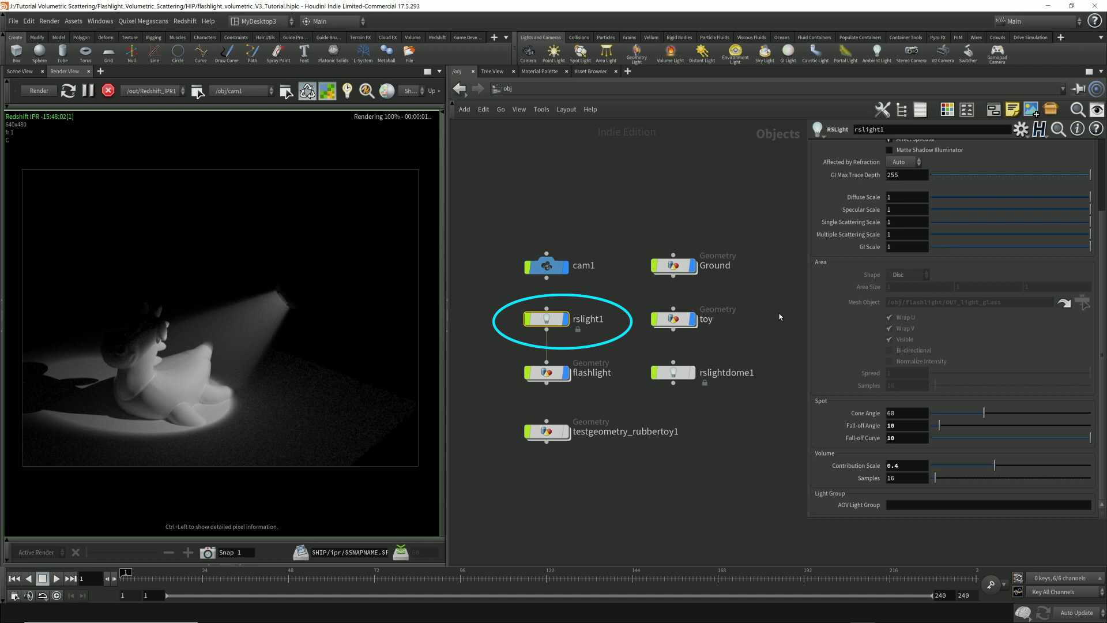
scroll(856, 230, "up", 5)
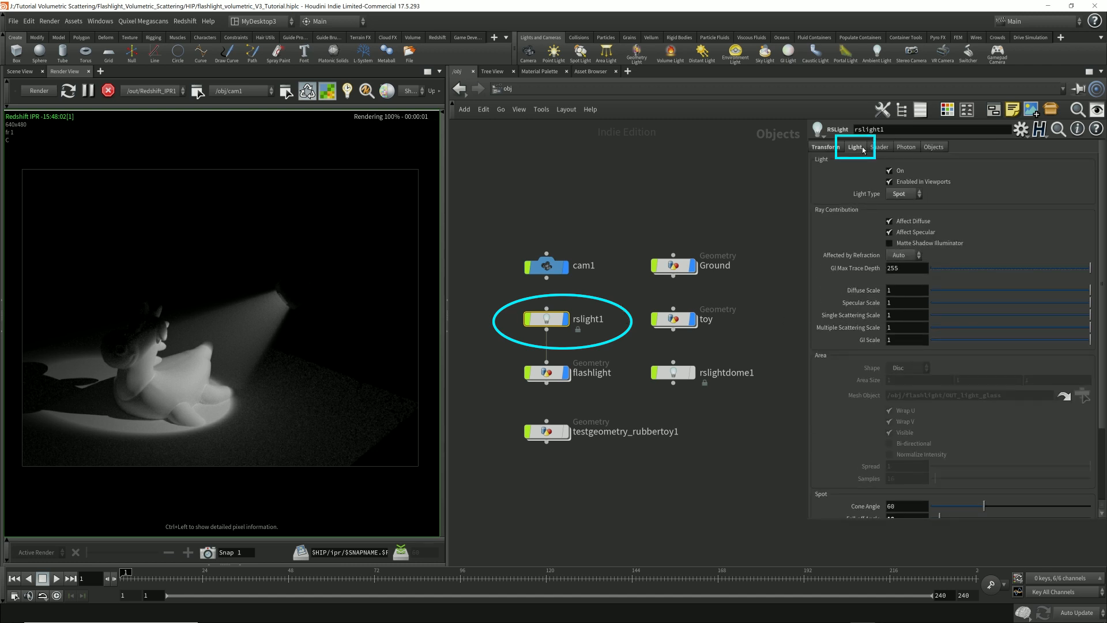
scroll(856, 458, "down", 4)
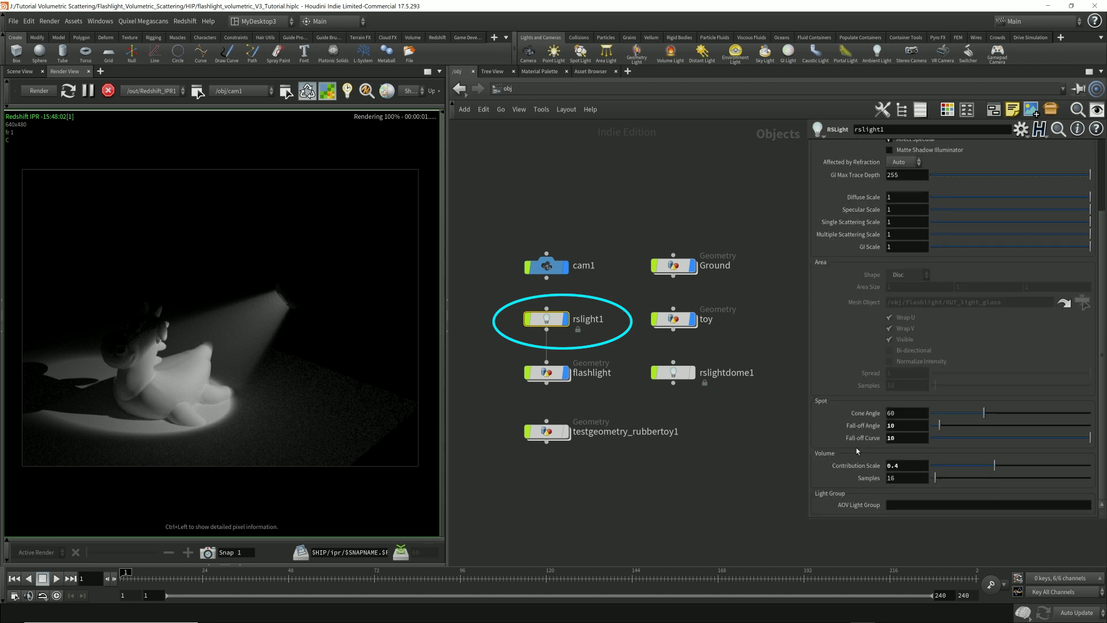
Step: Raise the volume Samples of rslight1 to 32 and further to 64, checking the beam's grain up close in the render
left_click(882, 479)
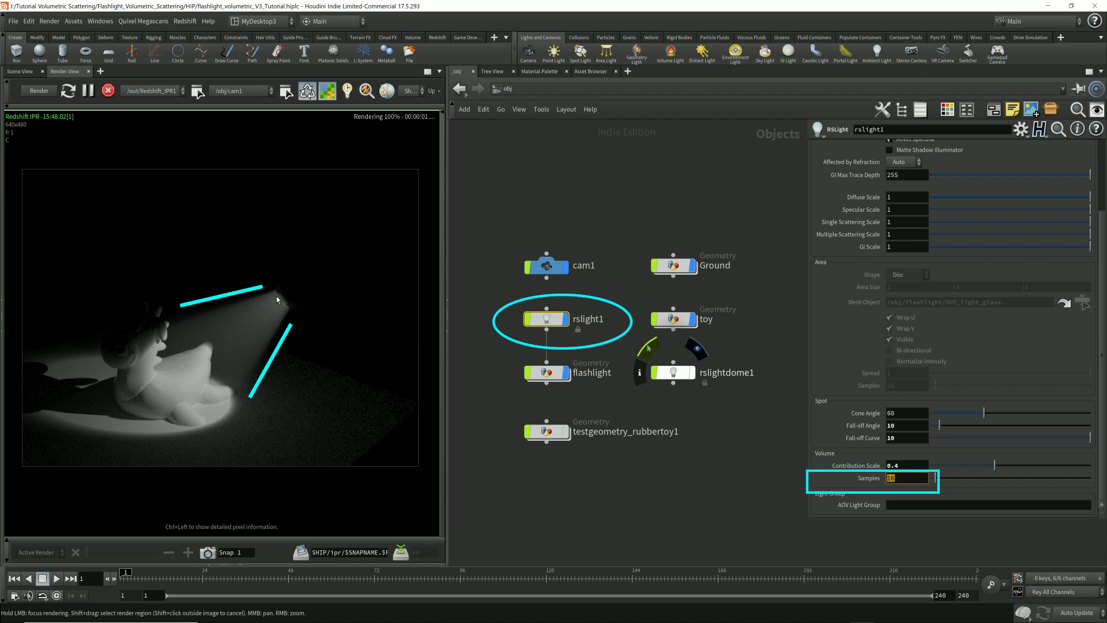
scroll(227, 333, "up", 6)
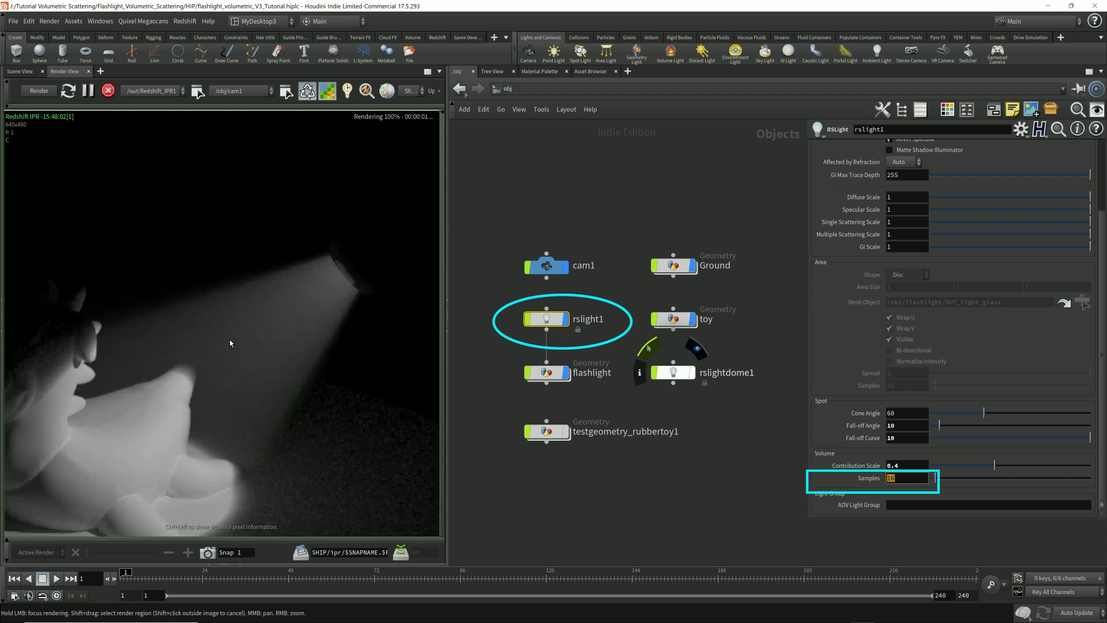
scroll(234, 341, "up", 4)
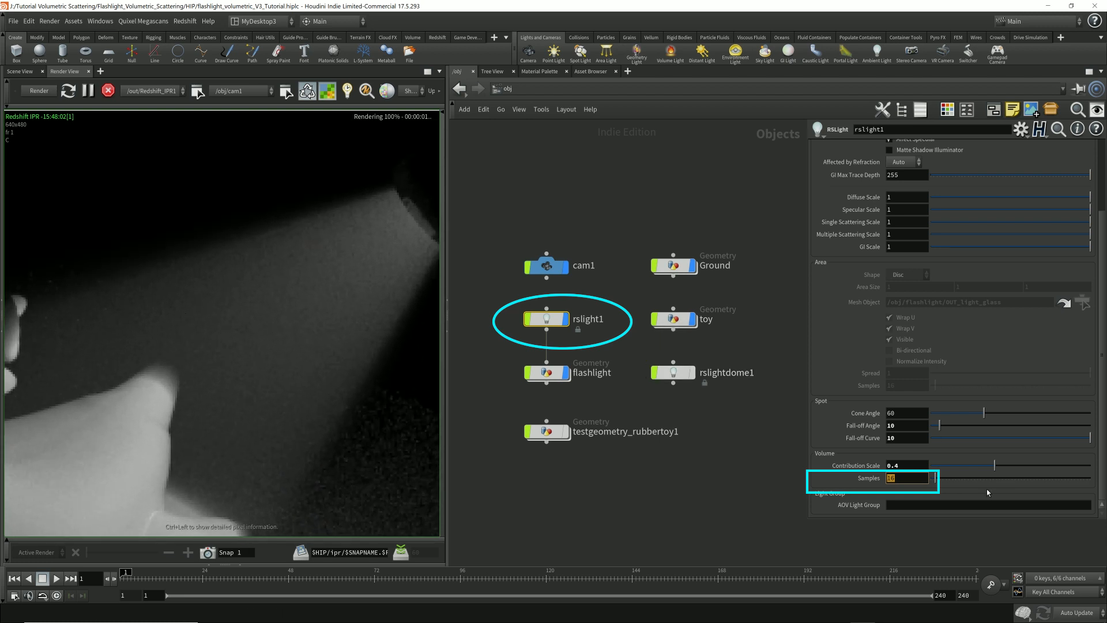
left_click(905, 479)
double_click(905, 480)
type("32")
key("Return")
double_click(890, 478)
type("64")
key("Return")
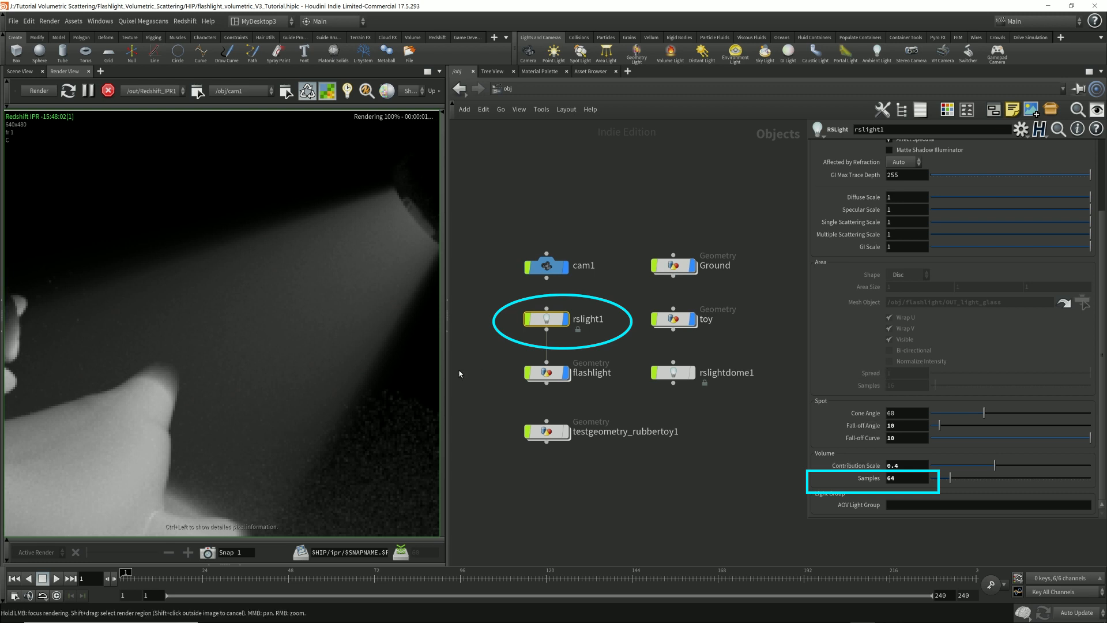
Step: Lower the volume Samples of rslight1 to 8 for comparison, and set it back to 64
left_click(906, 478)
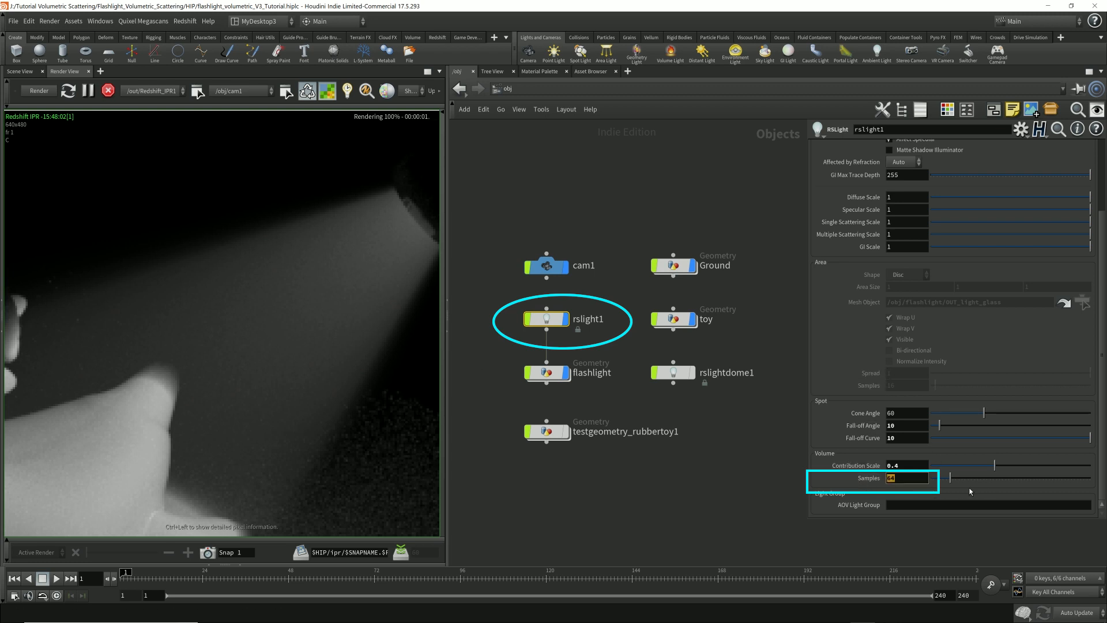
type("8")
key("Return")
double_click(907, 478)
type("64")
key("Return")
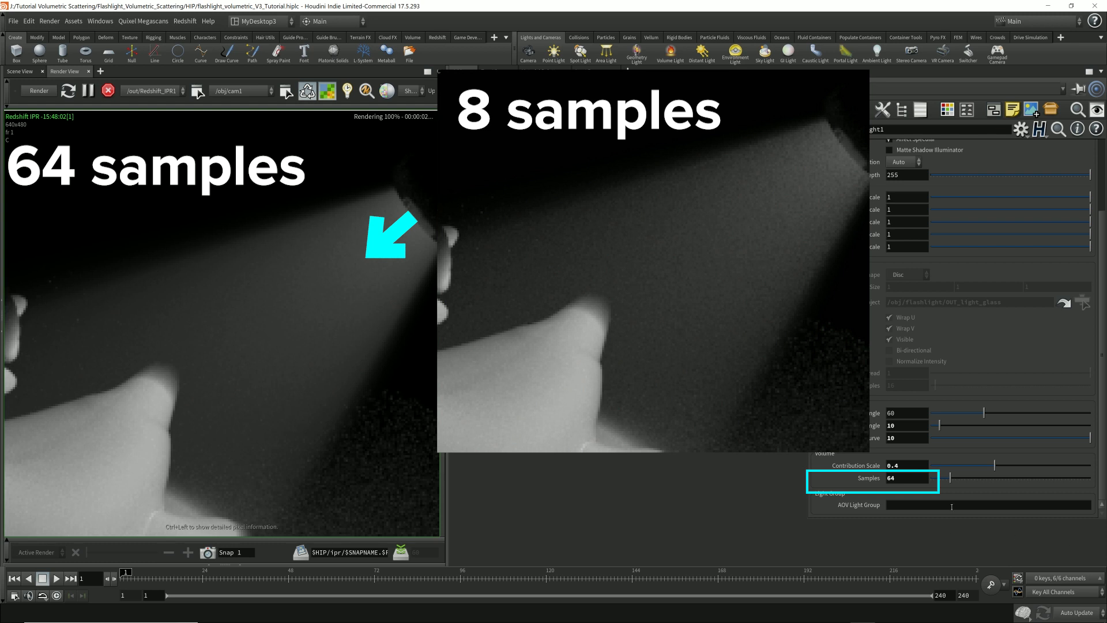
Step: Keep the volume Samples of rslight1 at 64 and stop the interactive render
left_click(896, 482)
left_click(900, 480)
left_click_drag(487, 292, 621, 342)
left_click(900, 479)
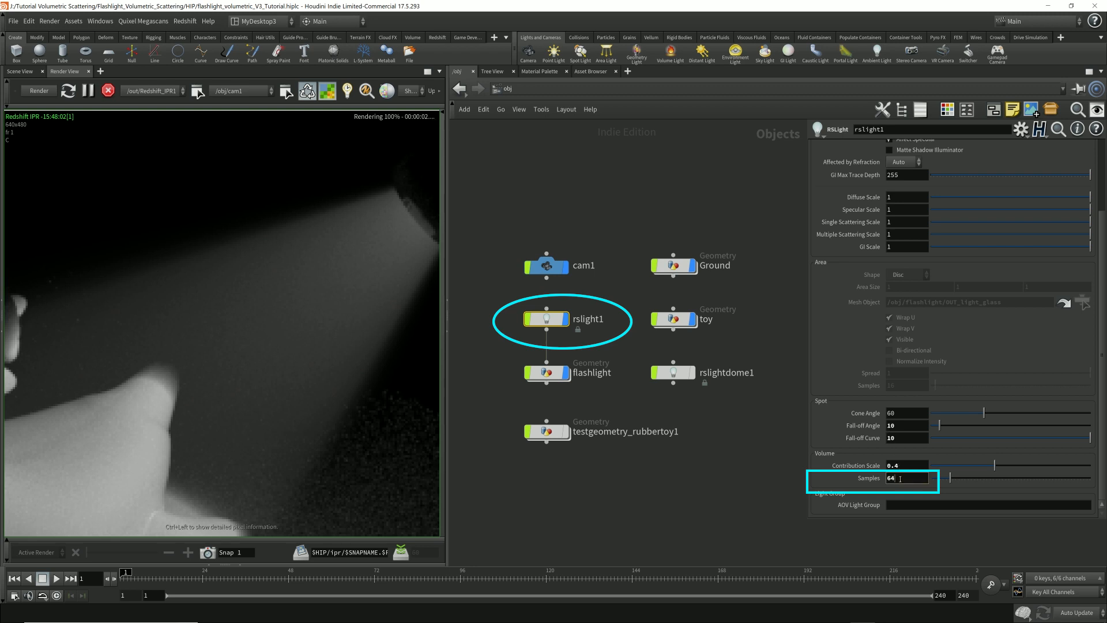
double_click(909, 480)
left_click(106, 91)
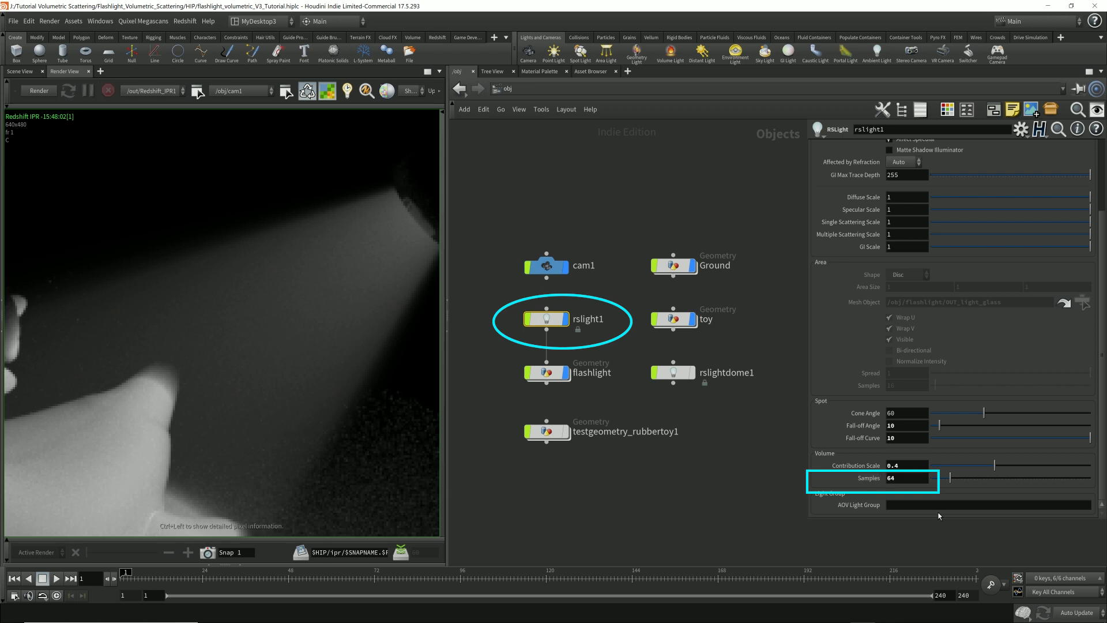
Step: Restart the interactive render and reset the volume Samples of rslight1 to the default value
left_click(51, 91)
middle_click(840, 480, "ctrl")
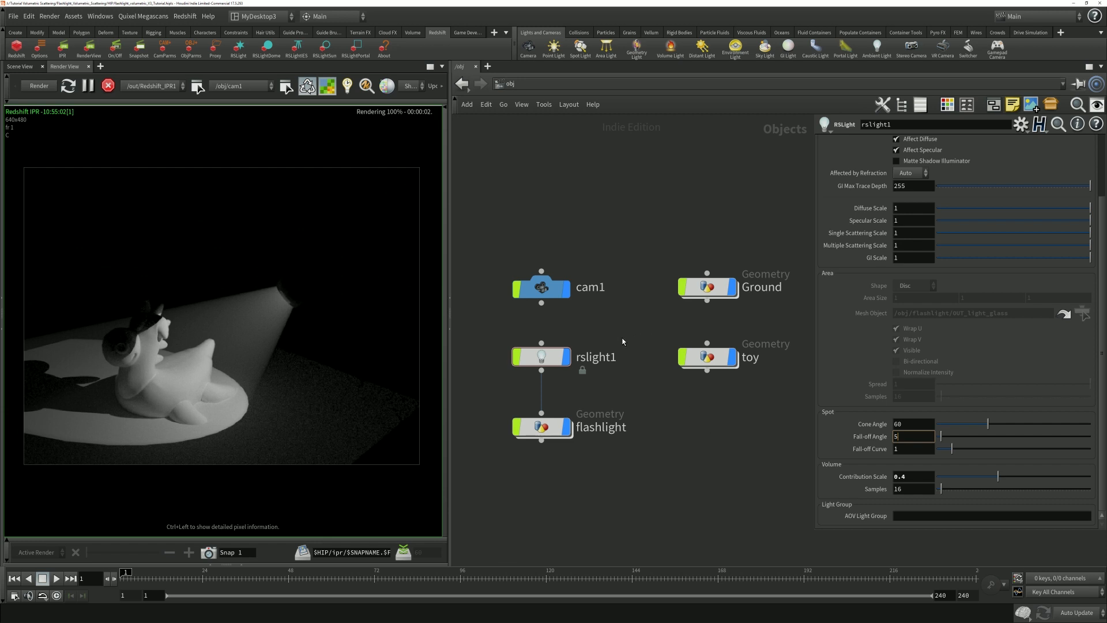
Step: Select rslight1 and set its spot Fall-off Angle to 0
mouse_move(629, 332)
left_mouse_down()
mouse_move(452, 388)
mouse_move(477, 393)
left_mouse_up()
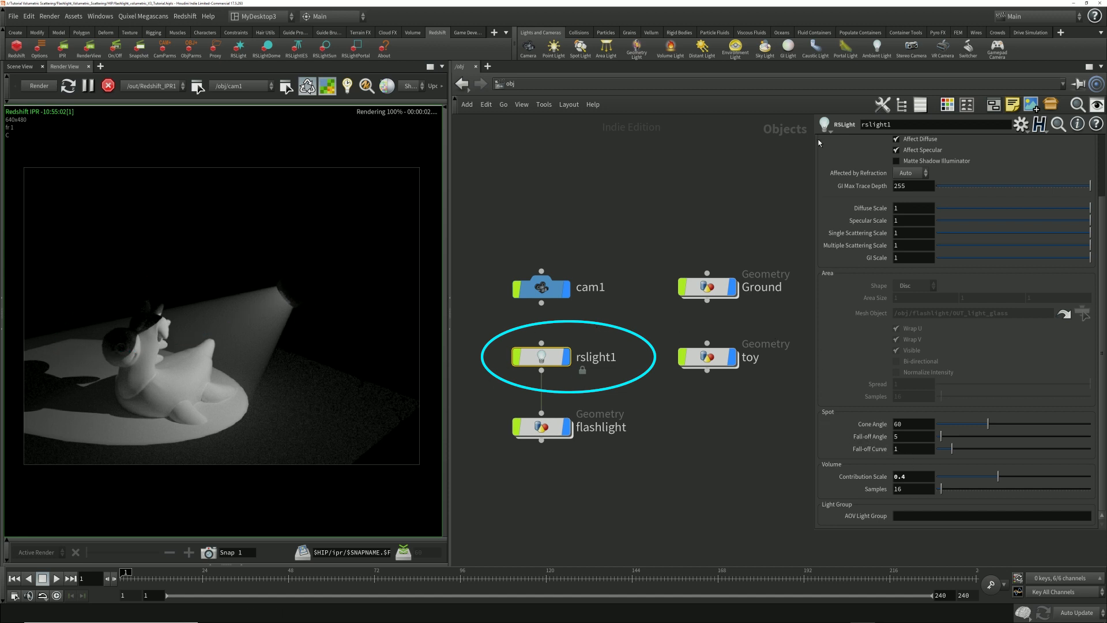
scroll(845, 181, "up", 3)
scroll(860, 375, "down", 3)
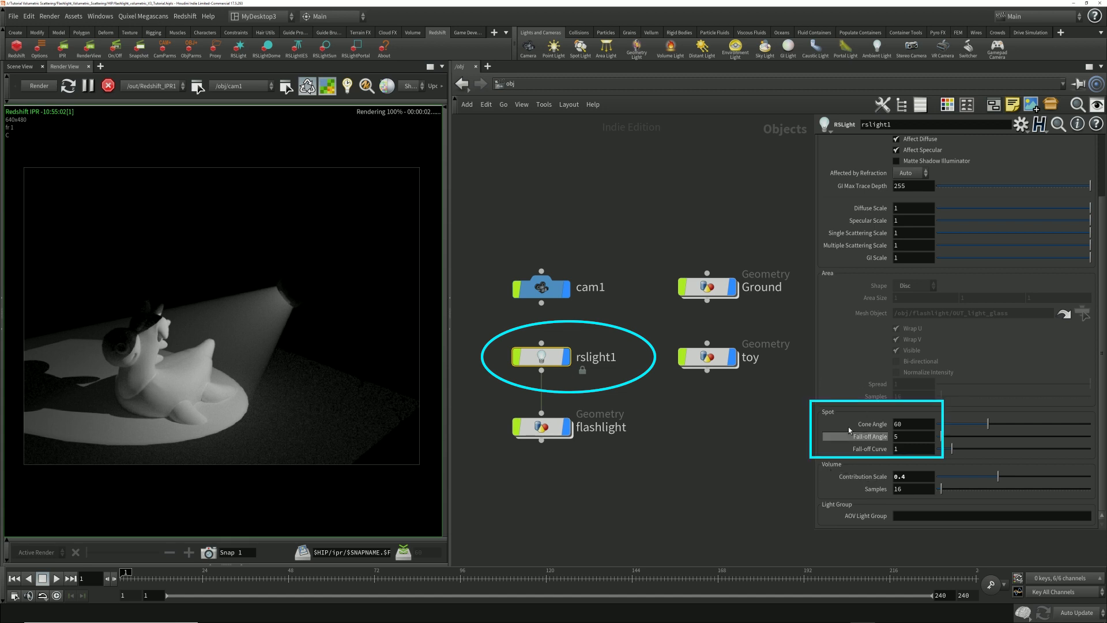
left_click(917, 437)
type("0")
key("Return")
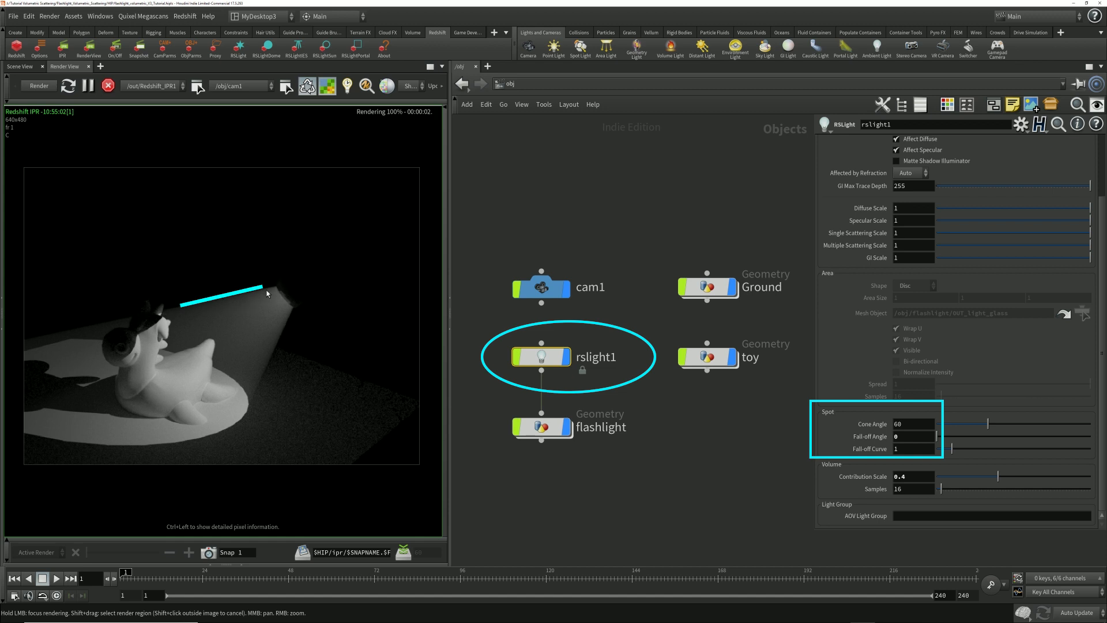
Step: Raise the Fall-off Angle of rslight1 to 60 to compare the beam's edge, and return it to 0
left_click(897, 436)
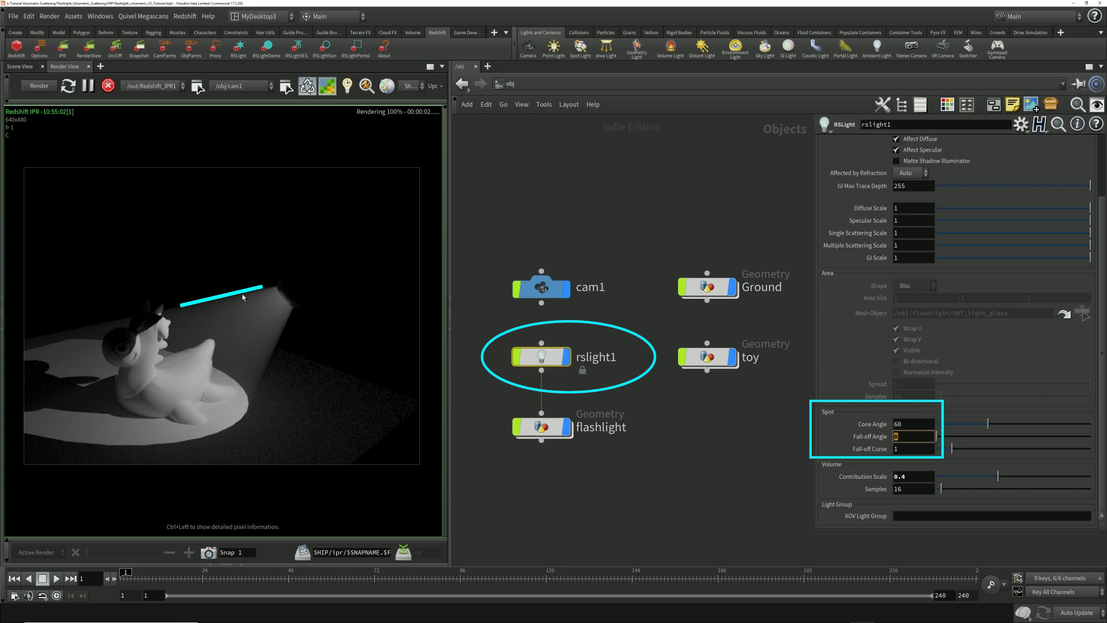
type("60")
key("Return")
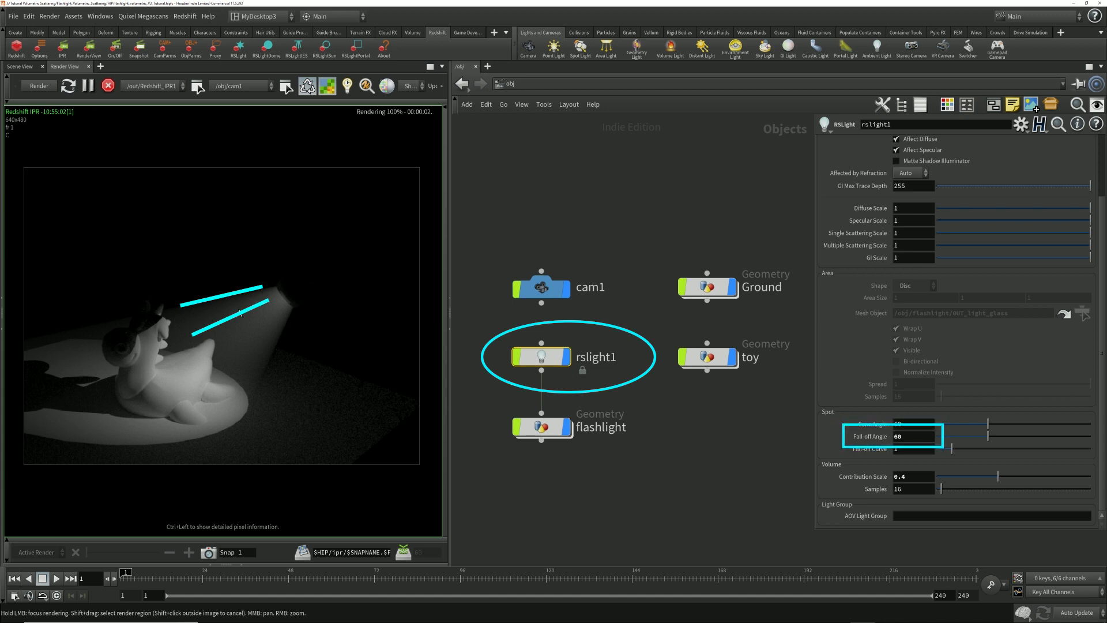
type("0")
key("Return")
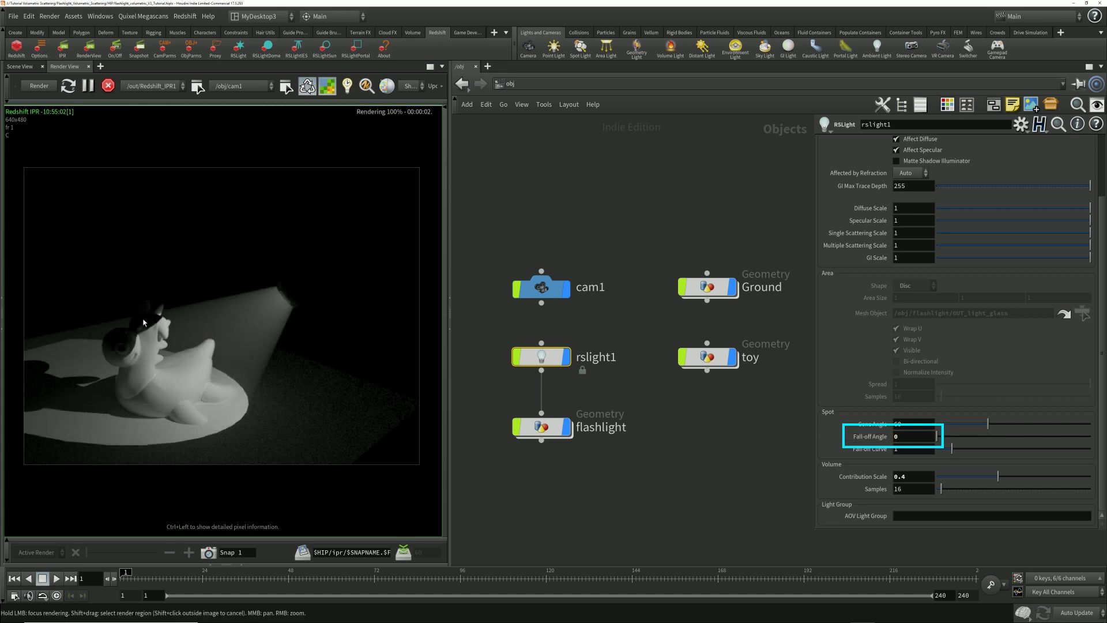
Step: Try a Fall-off Angle of 20 on rslight1, and raise it to 60 to compare the beam's softness
left_click(914, 436)
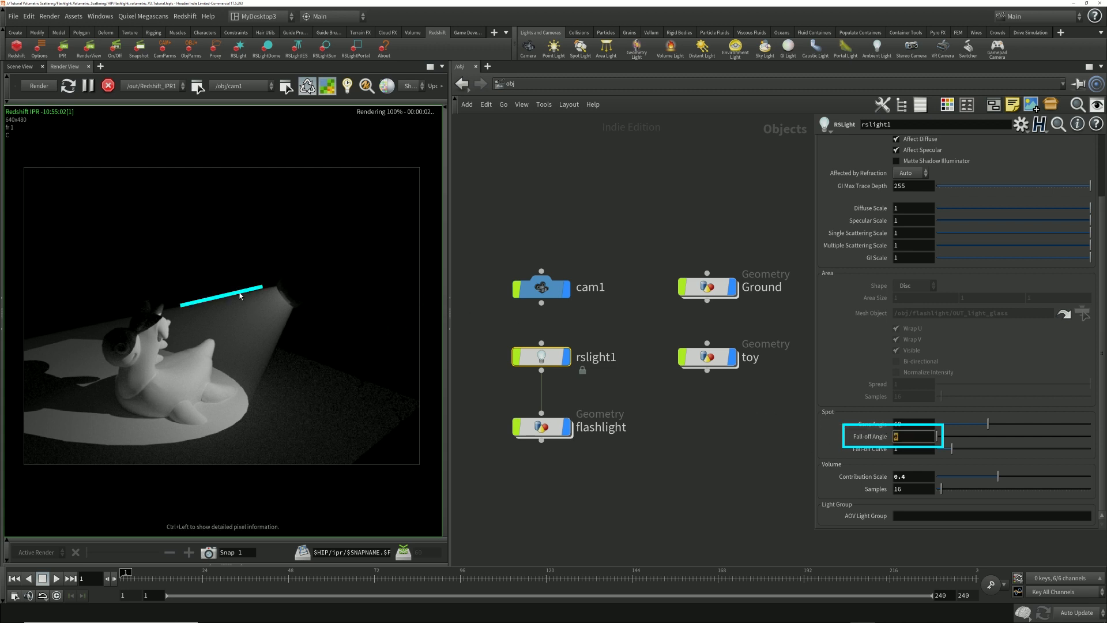
type("20")
key("Return")
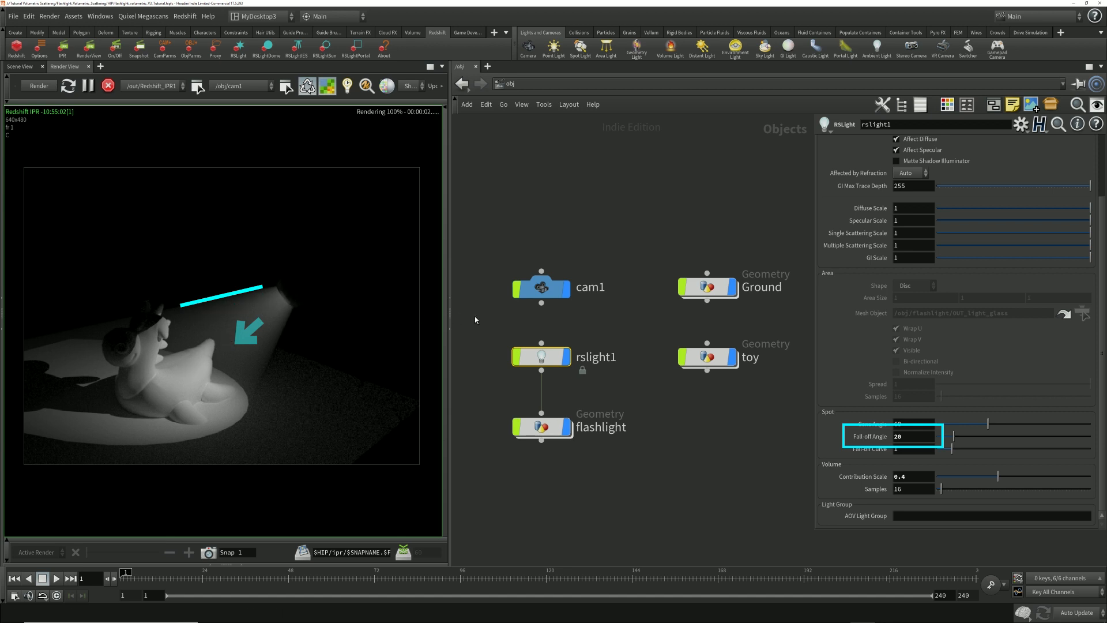
left_click_drag(904, 436, 742, 403)
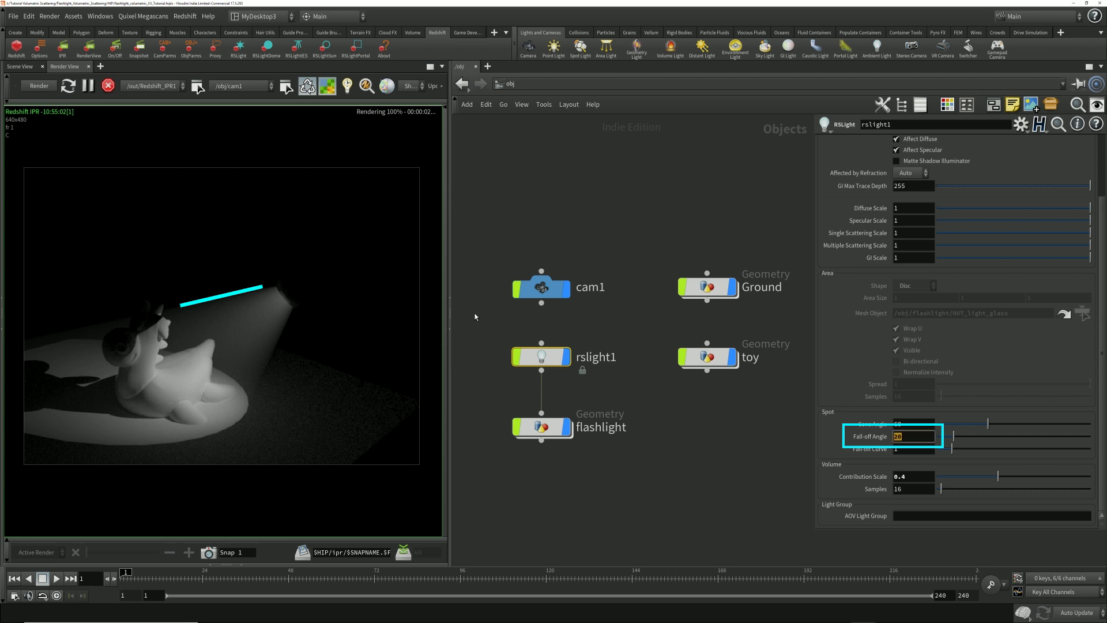
type("60")
key("Return")
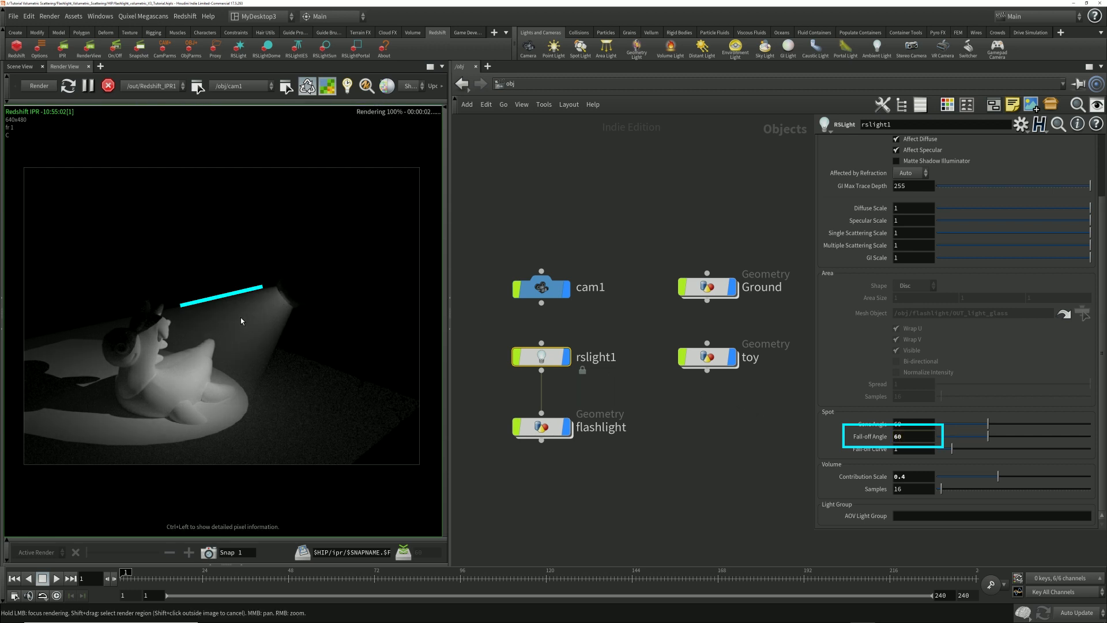
Step: Reduce the Fall-off Angle of rslight1 to 0, and set it to 5 to compare the beam's edge
left_click_drag(914, 436, 762, 406)
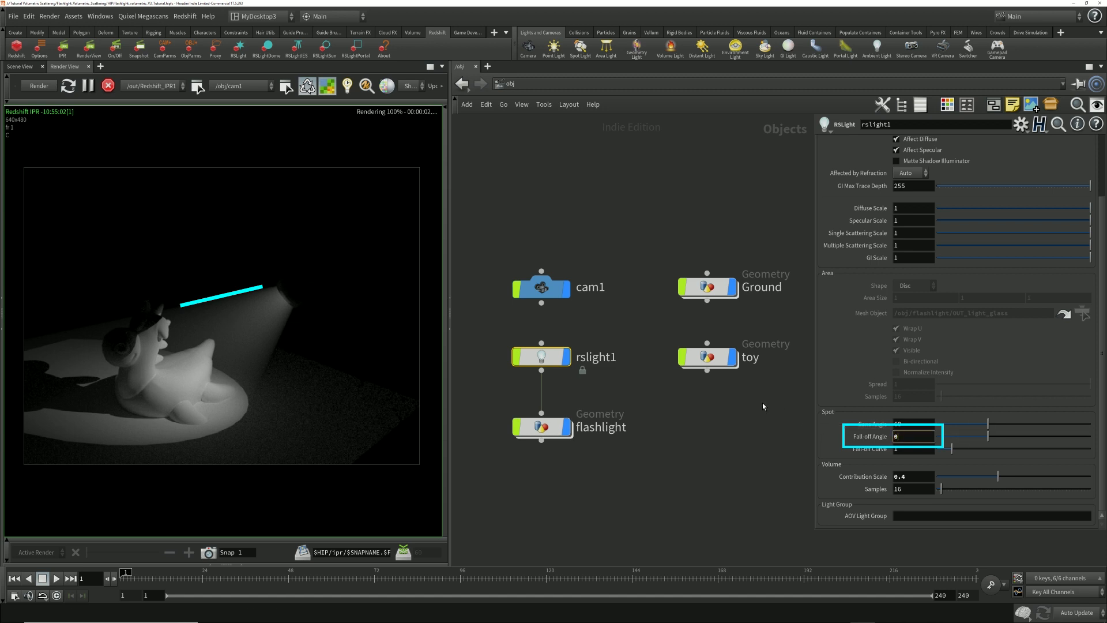
type("0")
key("Return")
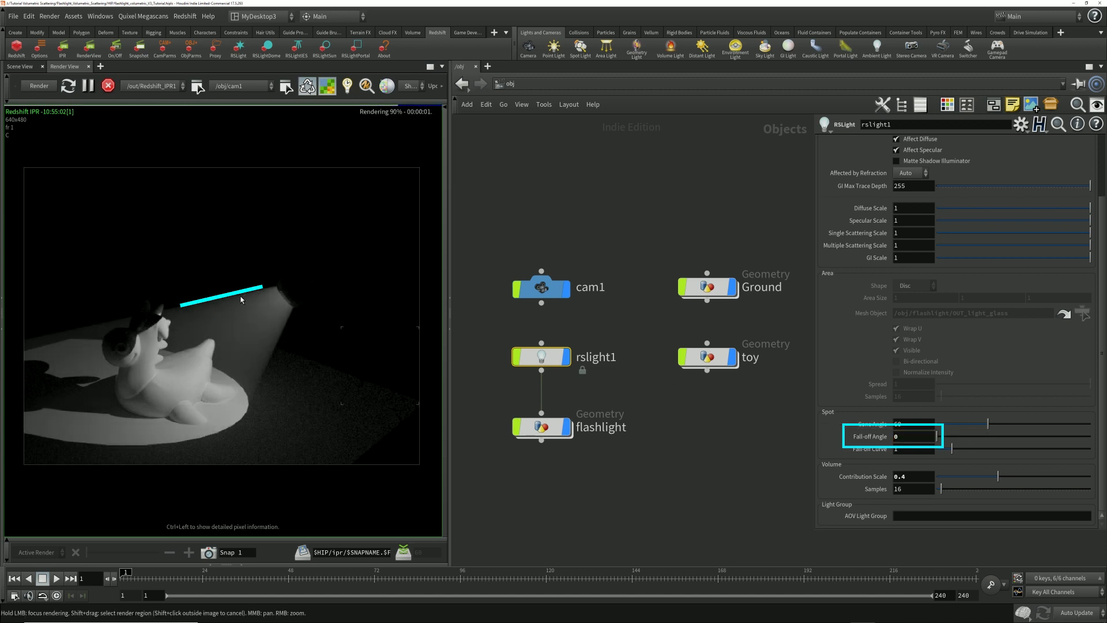
left_click_drag(897, 436, 825, 435)
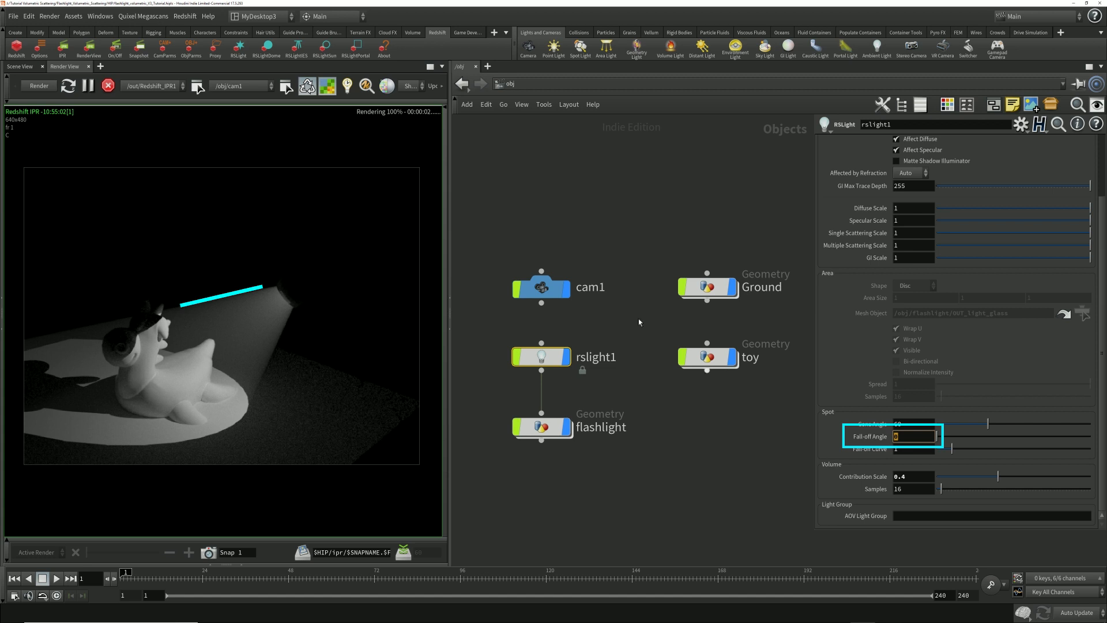
type("5")
key("Return")
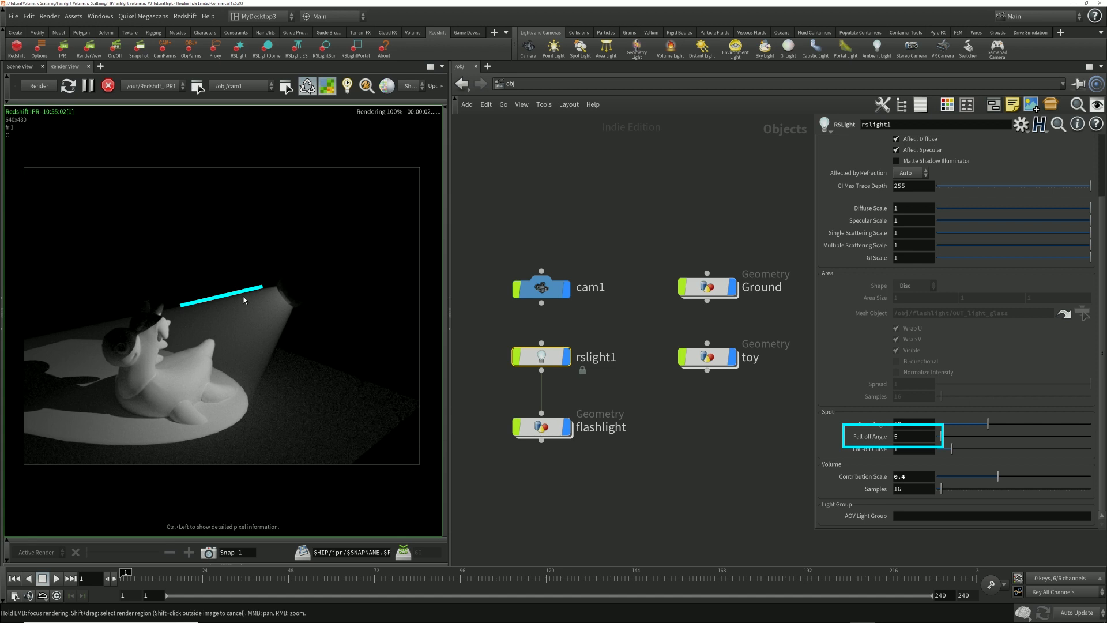
Step: Try a Fall-off Angle of 10 on rslight1 and set it back to 5
left_click_drag(905, 436, 799, 435)
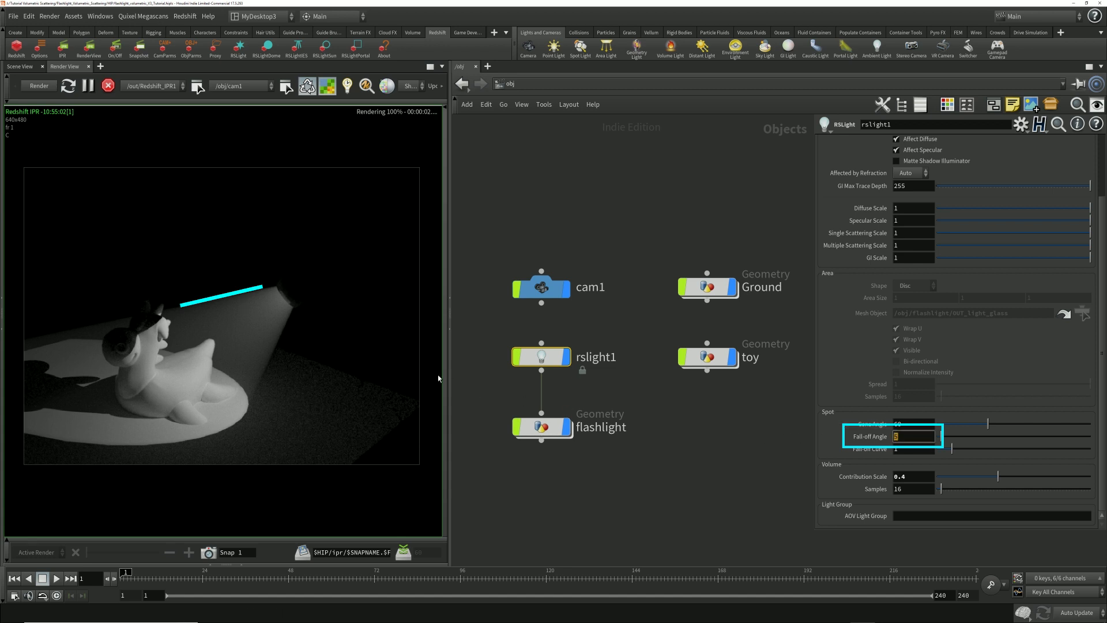
type("10")
key("Return")
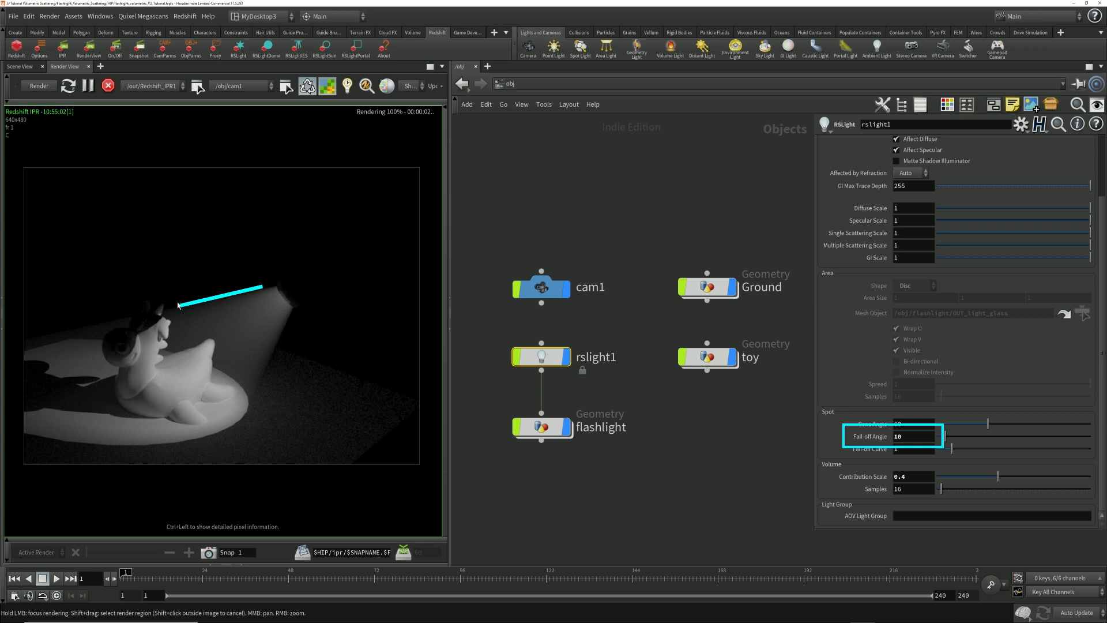
left_click_drag(904, 436, 892, 437)
type("5")
key("Return")
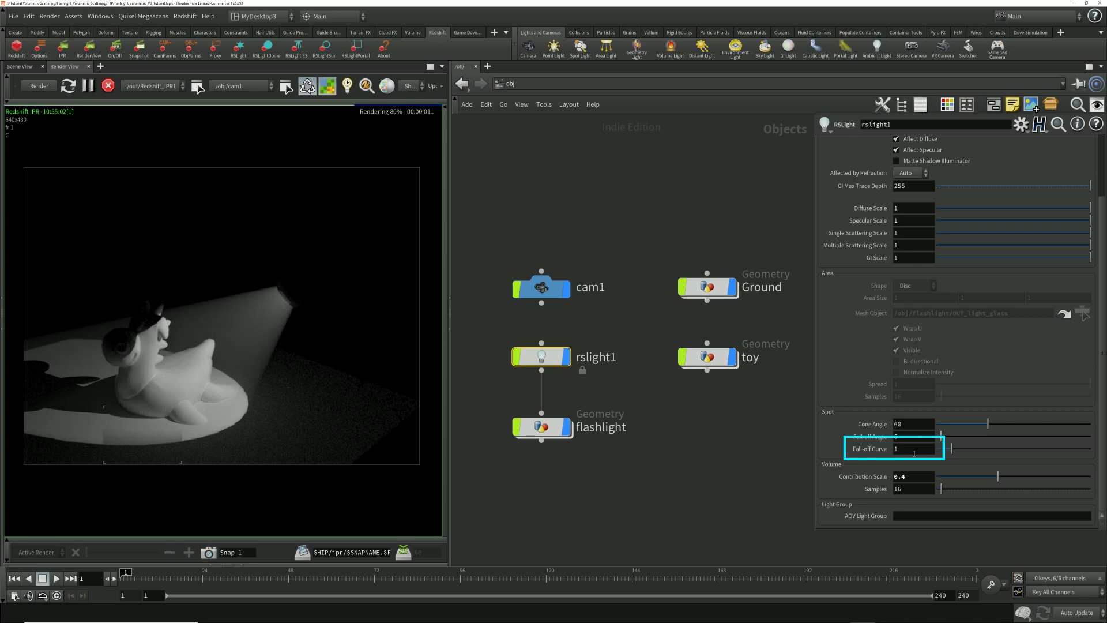
Step: Set the spot Fall-off Curve of rslight1 to 100, and reduce it to 10
left_click(914, 451)
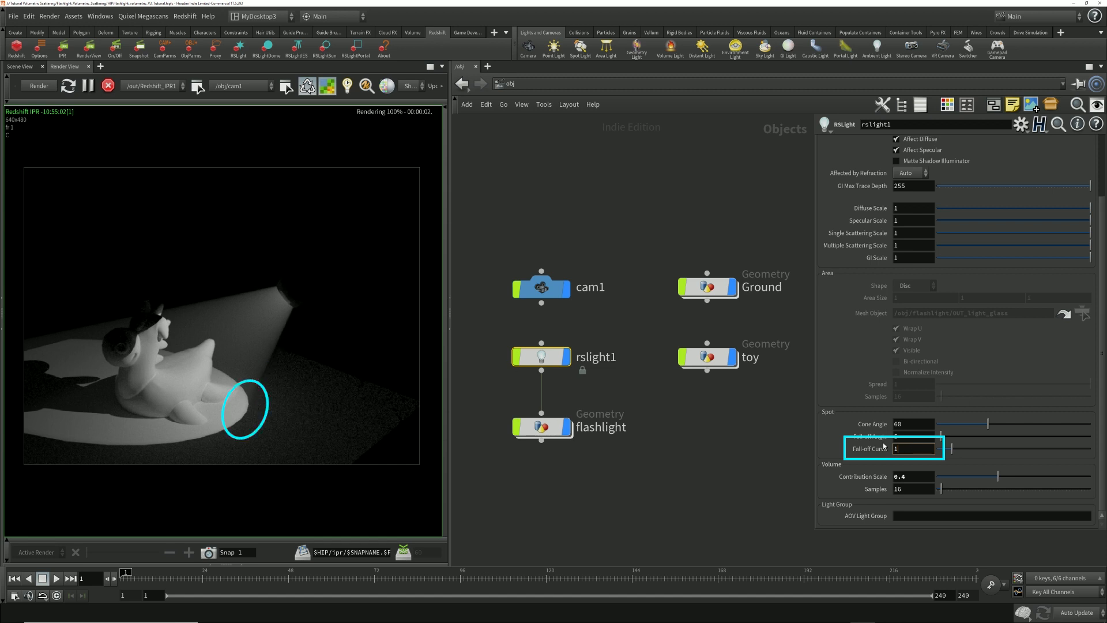
left_click(895, 448)
type("100")
key("Return")
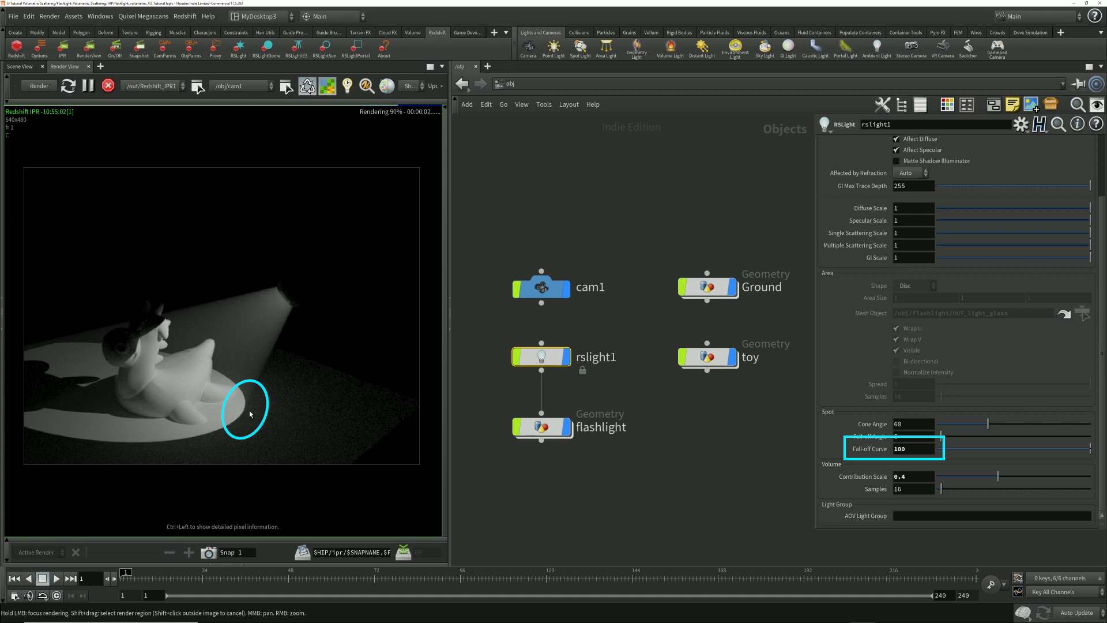
key("BackSpace")
key("Return")
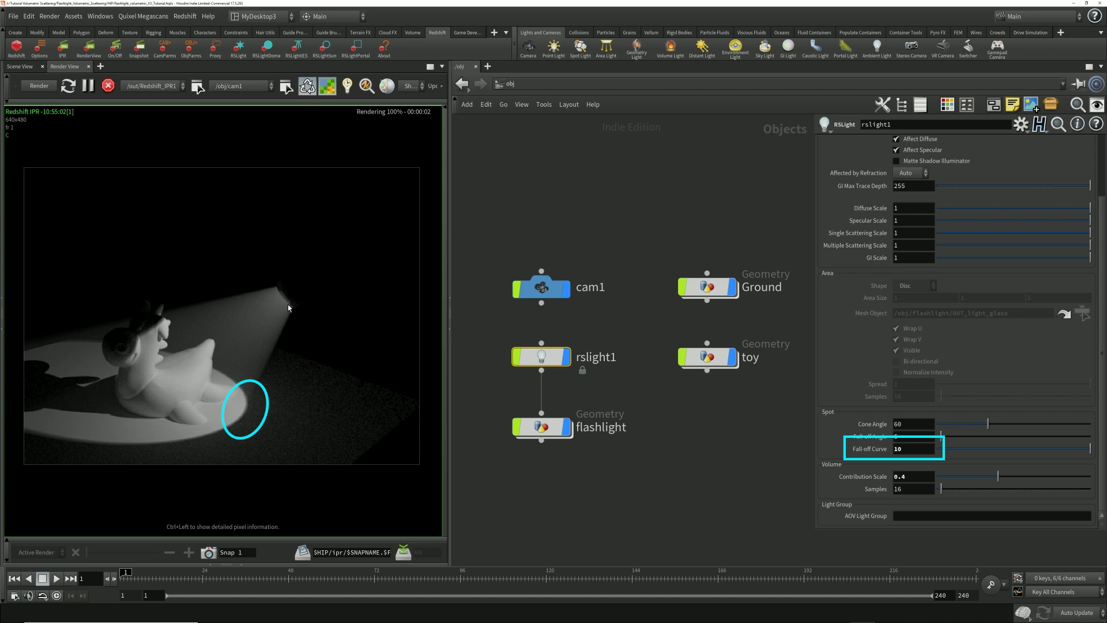
Step: Compare Fall-off Angles of 0 and 5 on rslight1 with the curve at 10, and set the angle to 10
left_click_drag(911, 438, 825, 447)
type("0")
key("Return")
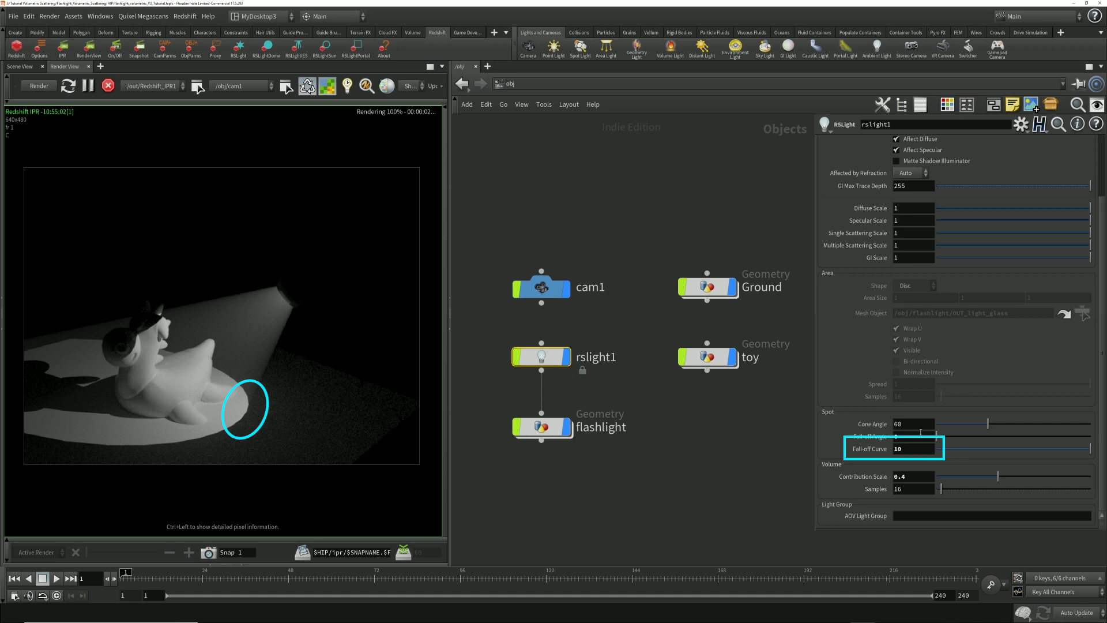
type("5")
key("Return")
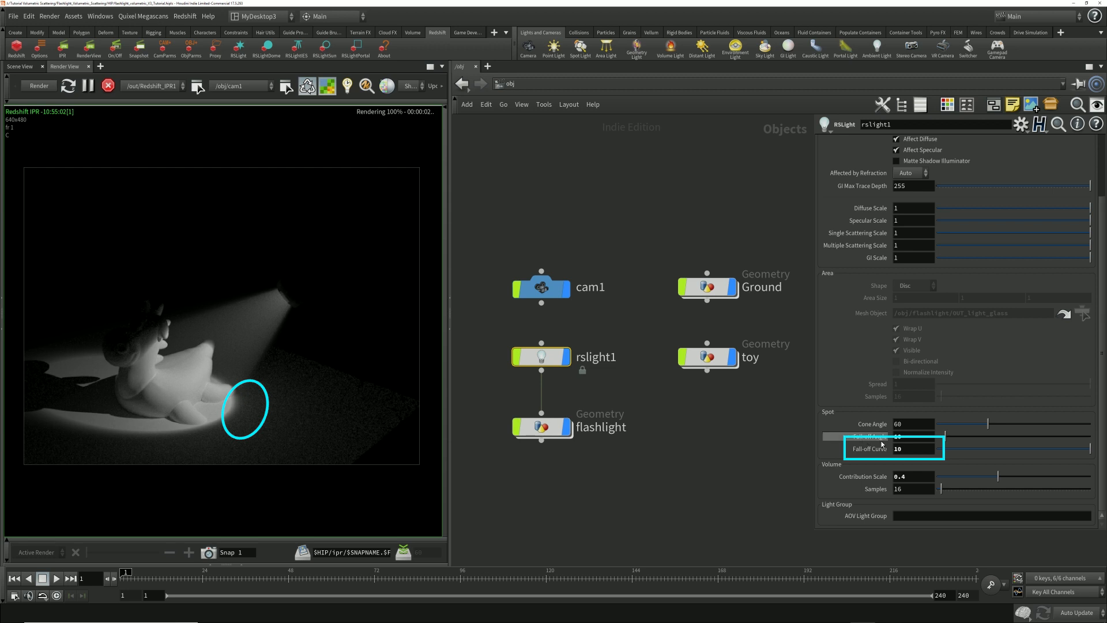
Step: Lower the Fall-off Curve of rslight1 to 1 for comparison and set it back to 10
left_click_drag(917, 449, 770, 459)
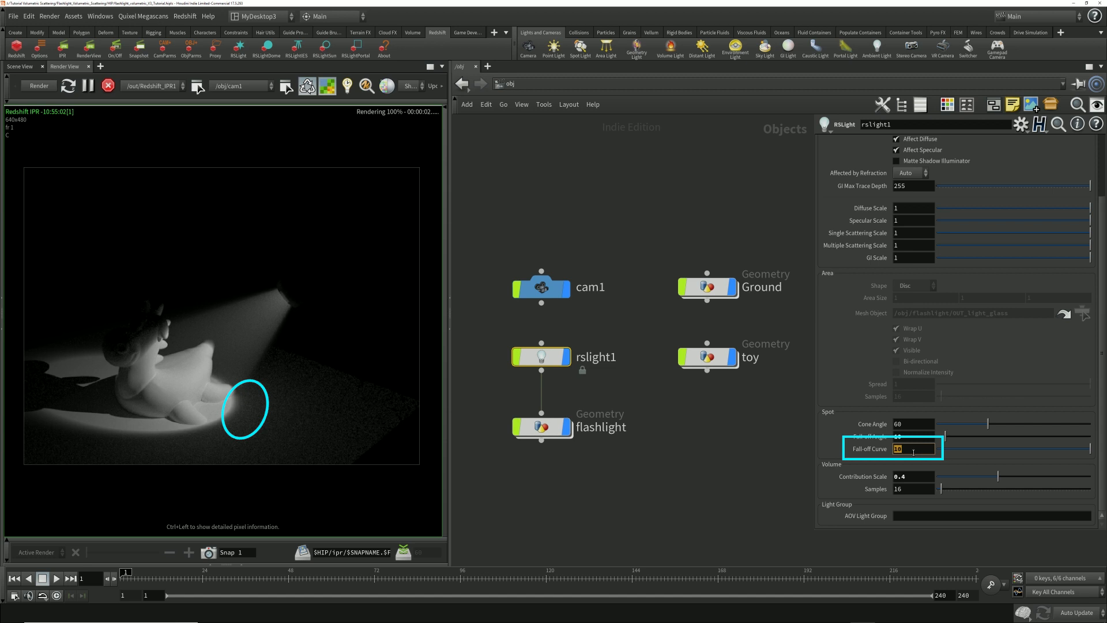
type("1")
key("Return")
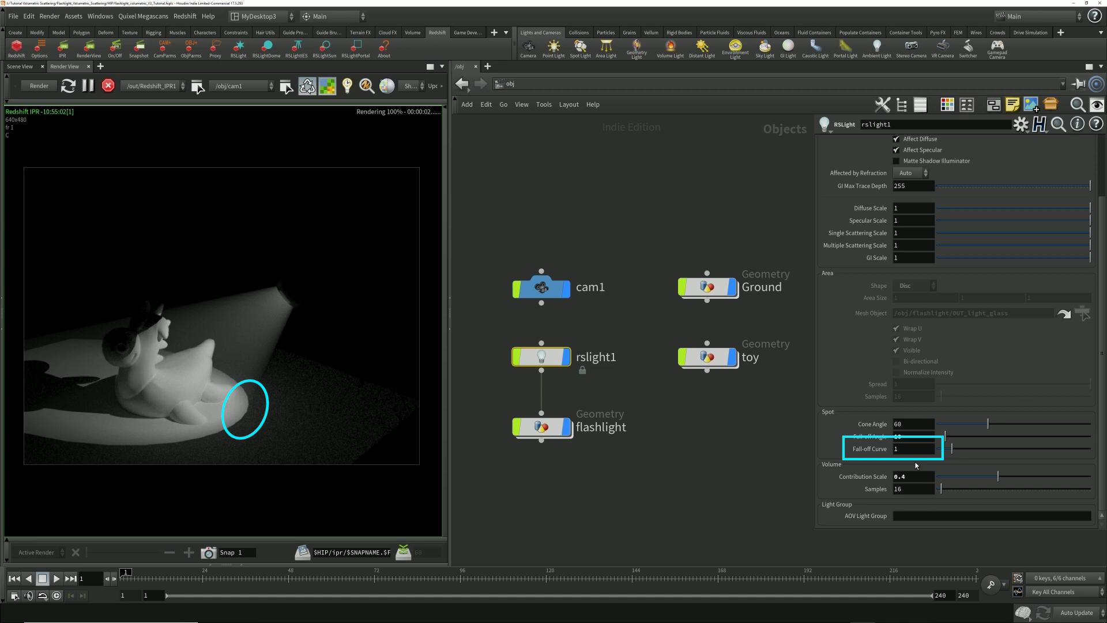
type("10")
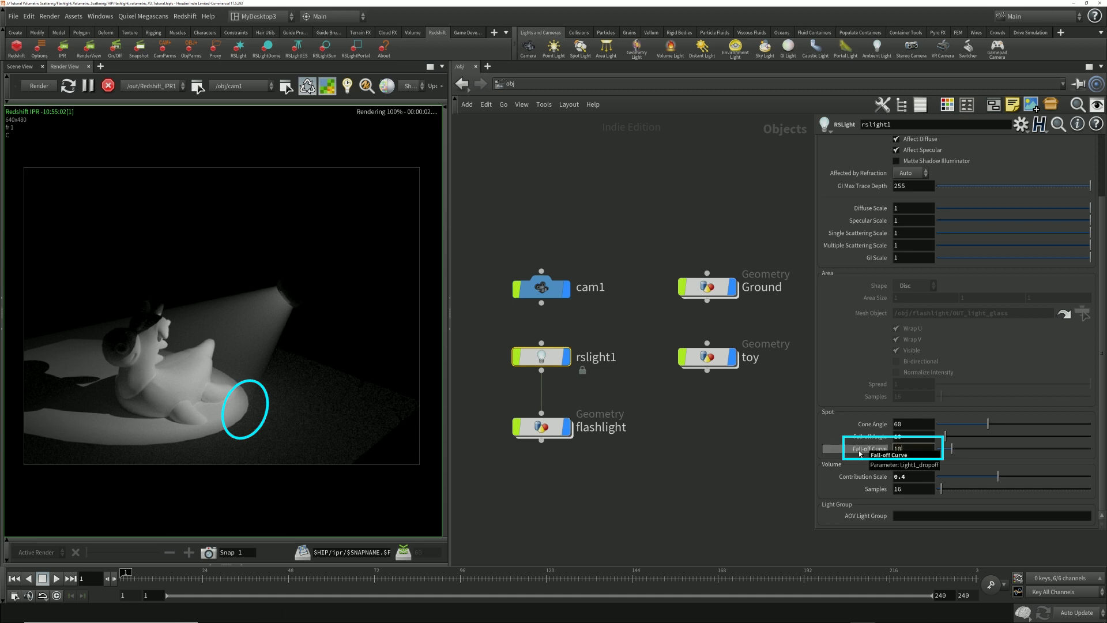
key("Return")
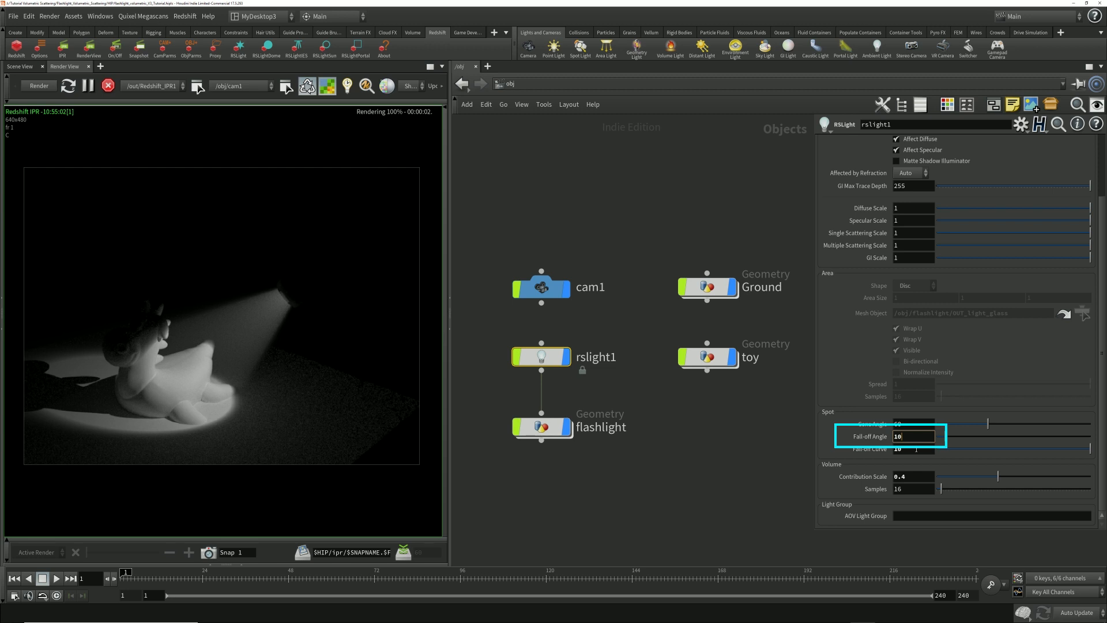
Step: Set the Fall-off Angle of rslight1 to 0 to compare the light's edge, and return it to 10
left_click(913, 440)
key("BackSpace")
key("BackSpace")
type("0")
key("Return")
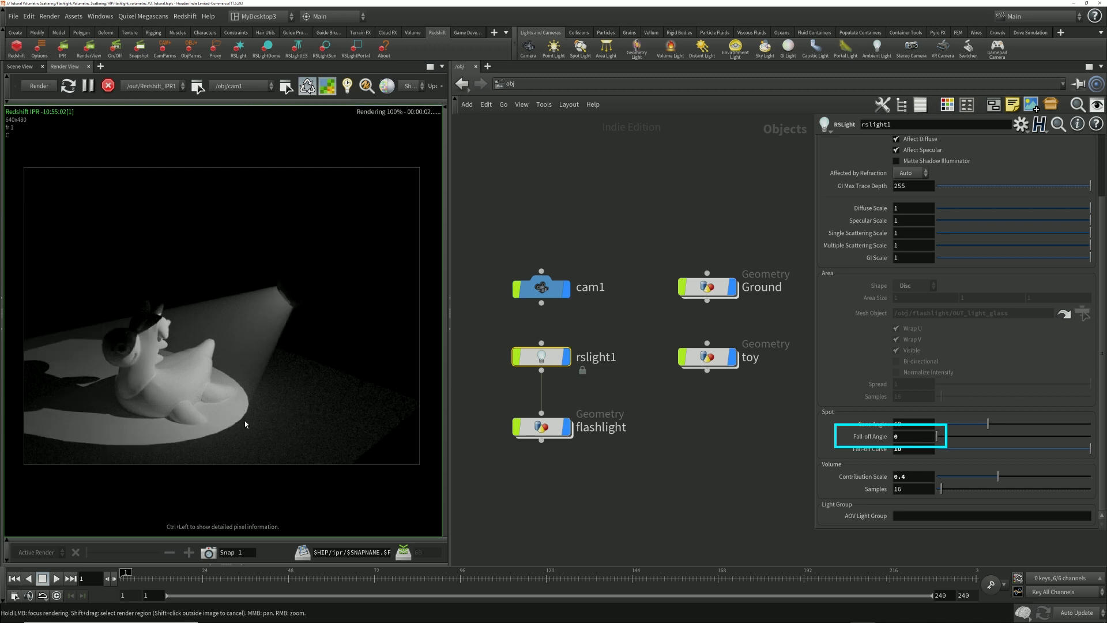
left_click_drag(904, 438, 857, 447)
type("10")
key("Return")
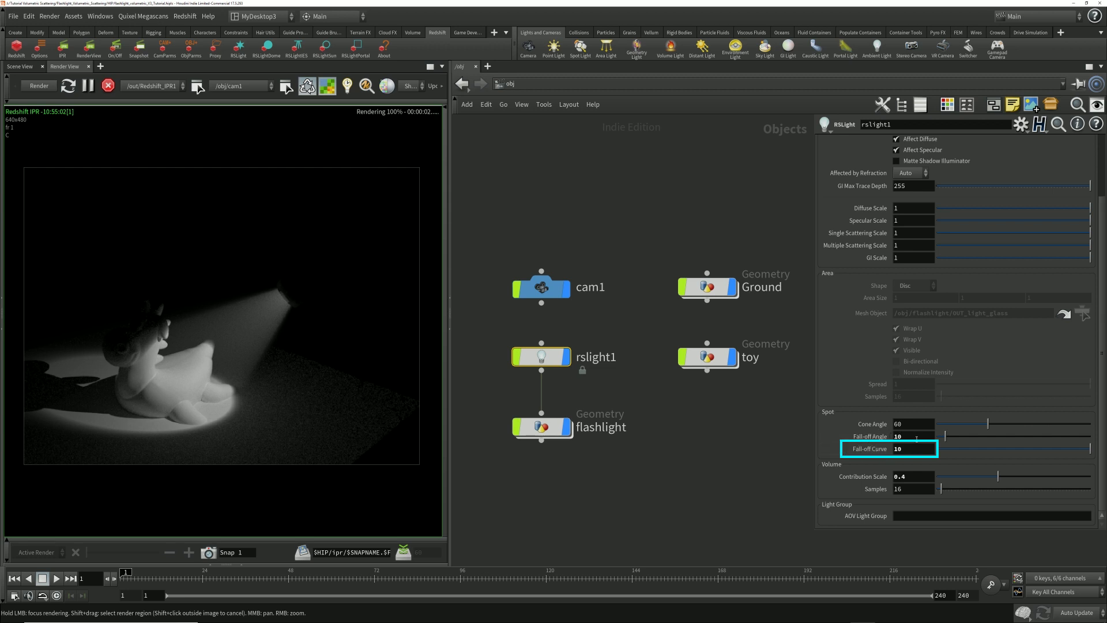
Step: Add a Redshift dome light to the scene and restart the interactive render
left_click(267, 53)
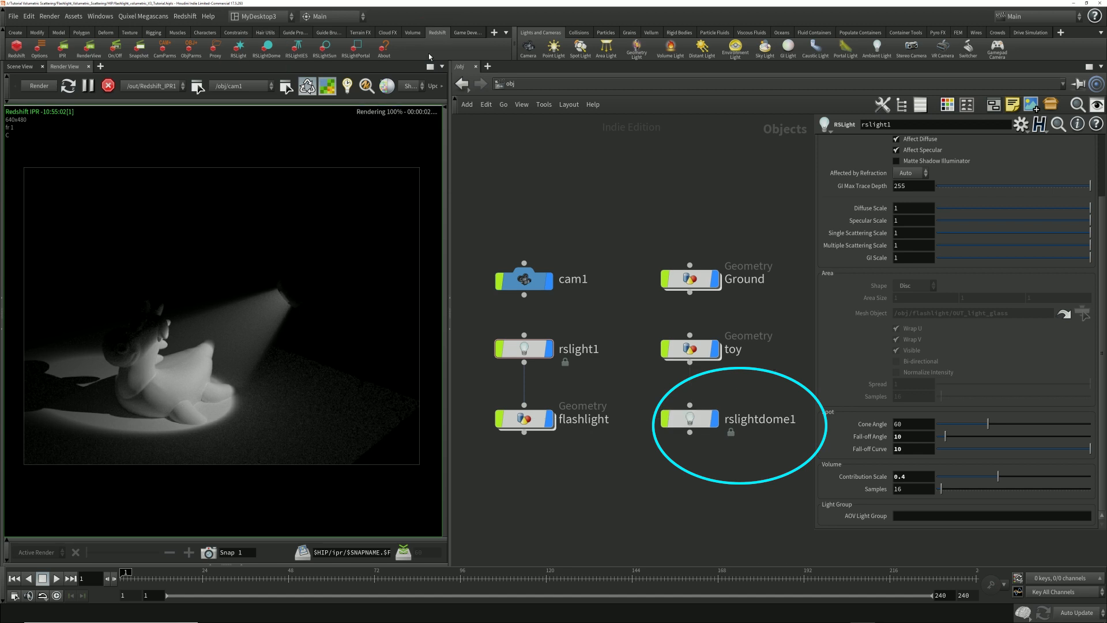
left_click(39, 86)
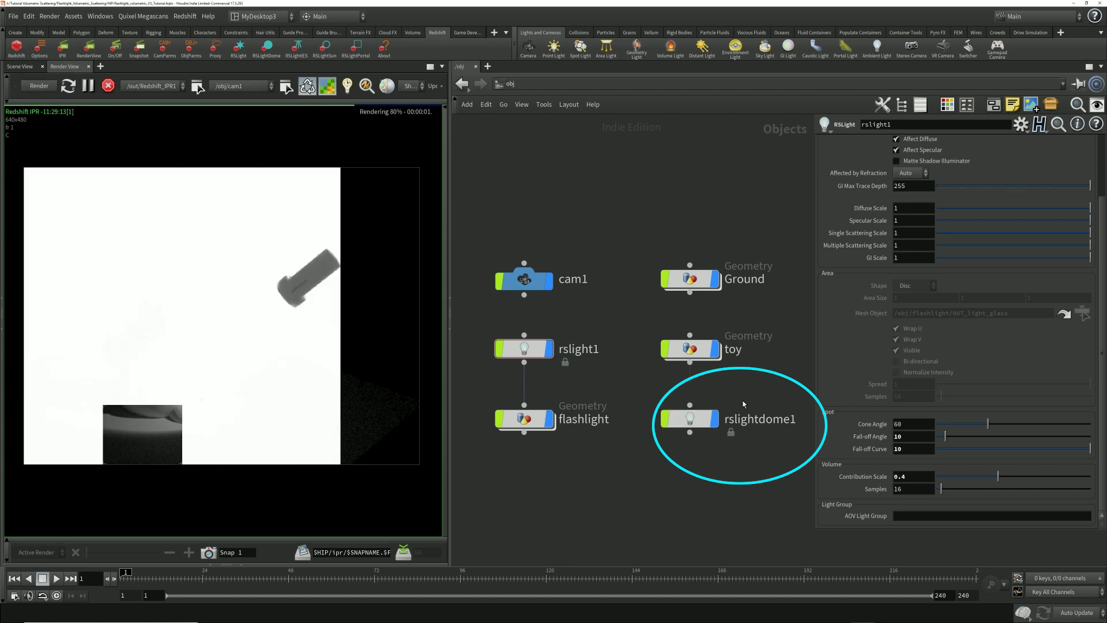
Step: Set the shader Intensity Multiplier of rslightdome1 to 0.02 for a faint ambient fill
left_click(689, 419)
left_click(883, 142)
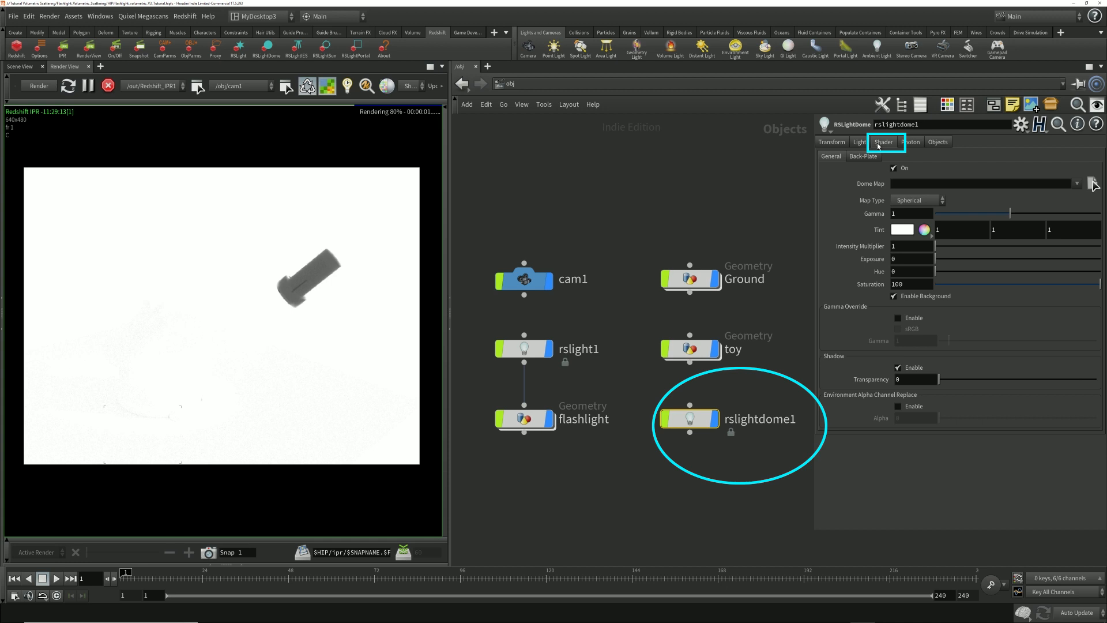
left_click(911, 246)
type("0.0")
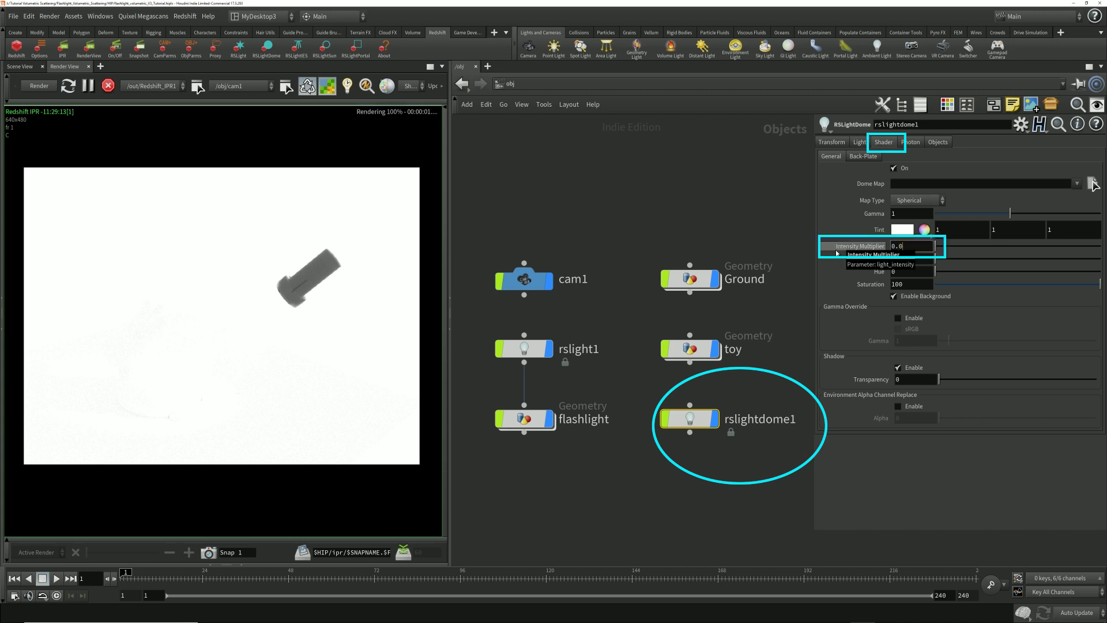
type("2")
key("Return")
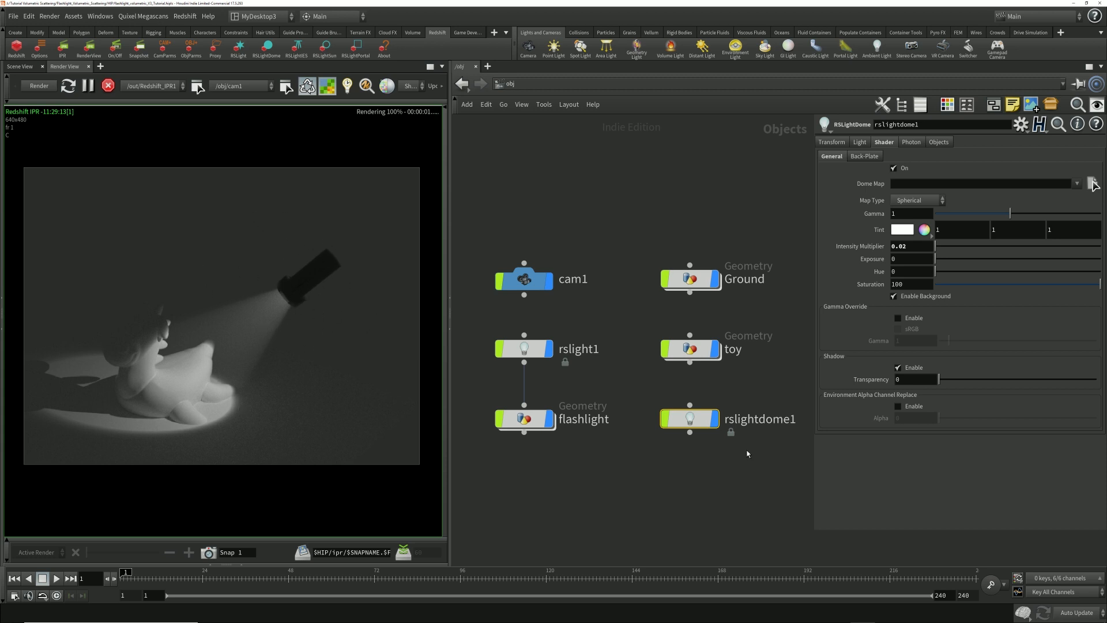
Step: Switch off the rslightdome1 light in its Light parameters to remove the ambient fill
left_click_drag(650, 455, 745, 397)
left_click(860, 142)
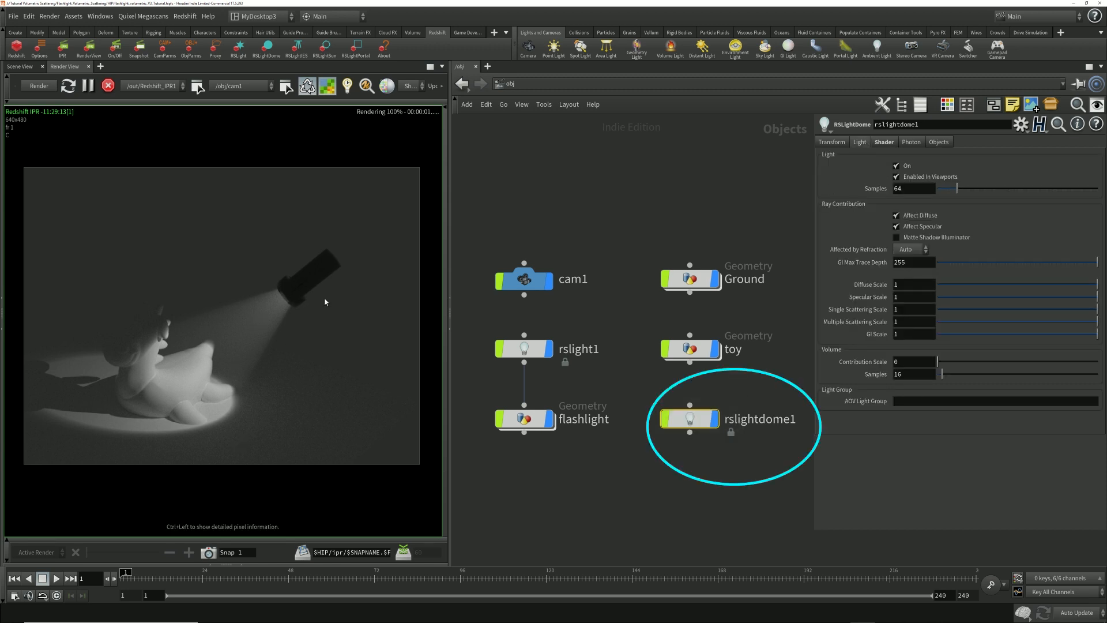
left_click_drag(635, 450, 804, 392)
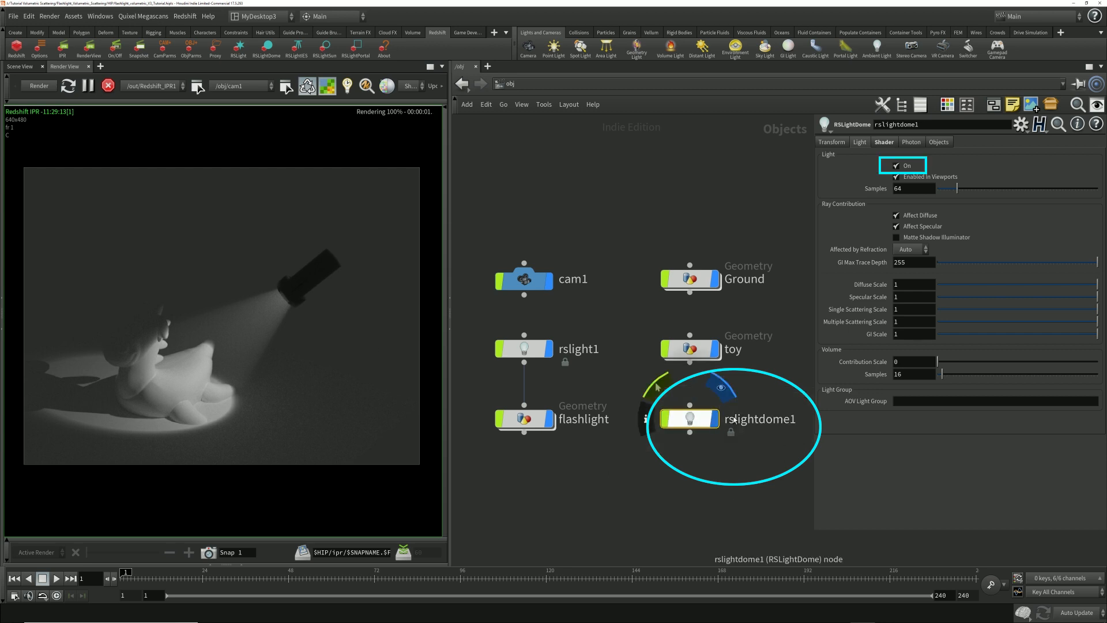
left_click(899, 165)
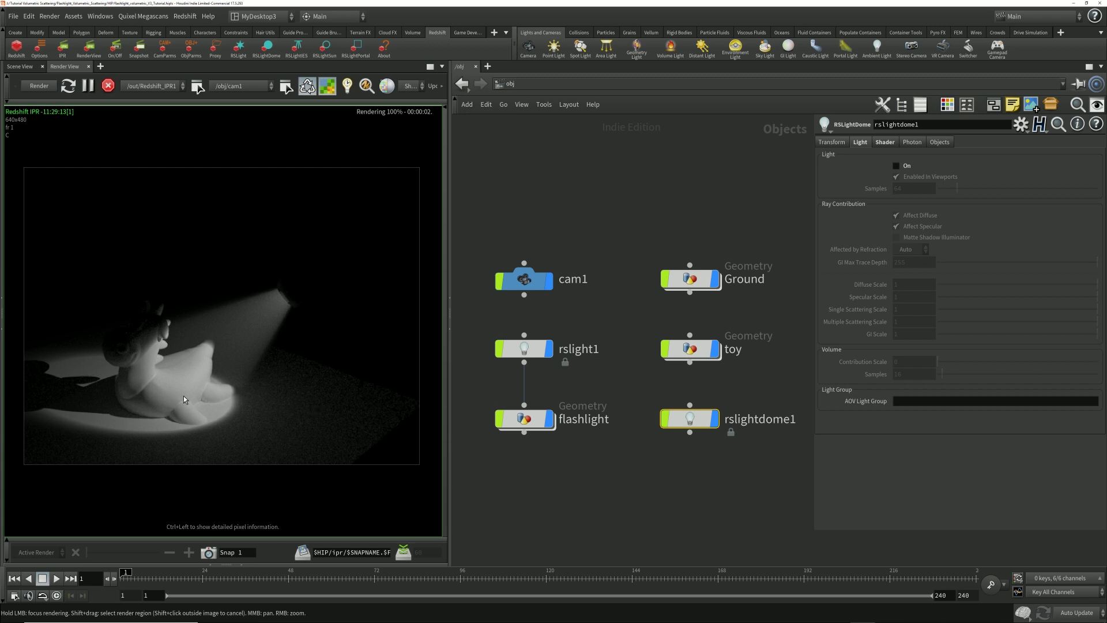
Step: Set the shader Intensity Multiplier of rslight1 to 300
left_click_drag(629, 378, 476, 303)
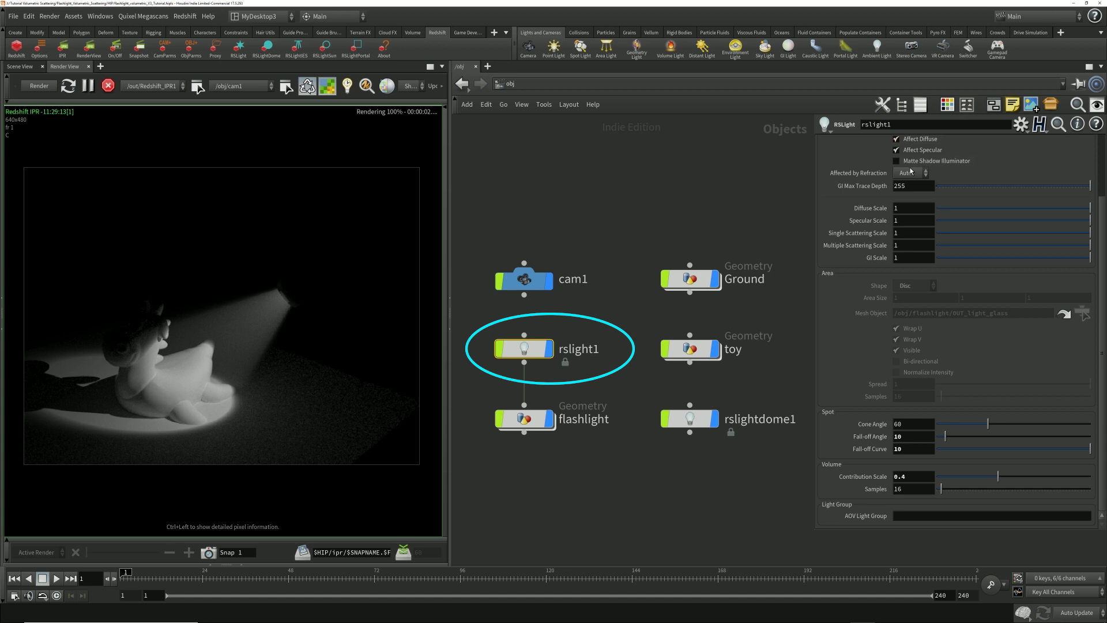
scroll(886, 153, "up", 3)
left_click(886, 142)
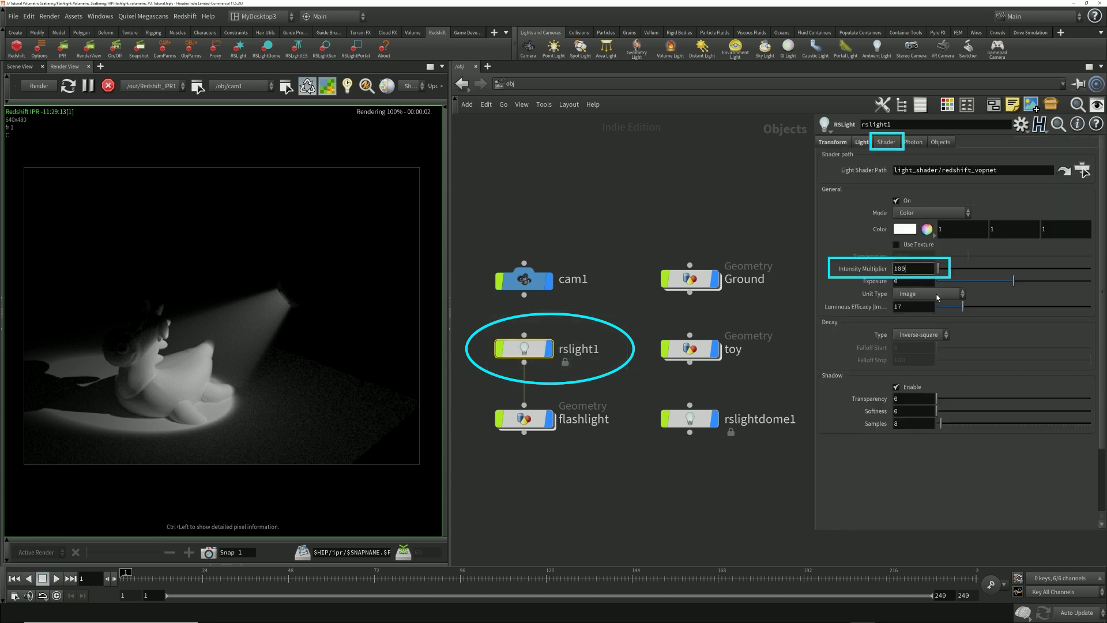
type("3")
key("Return")
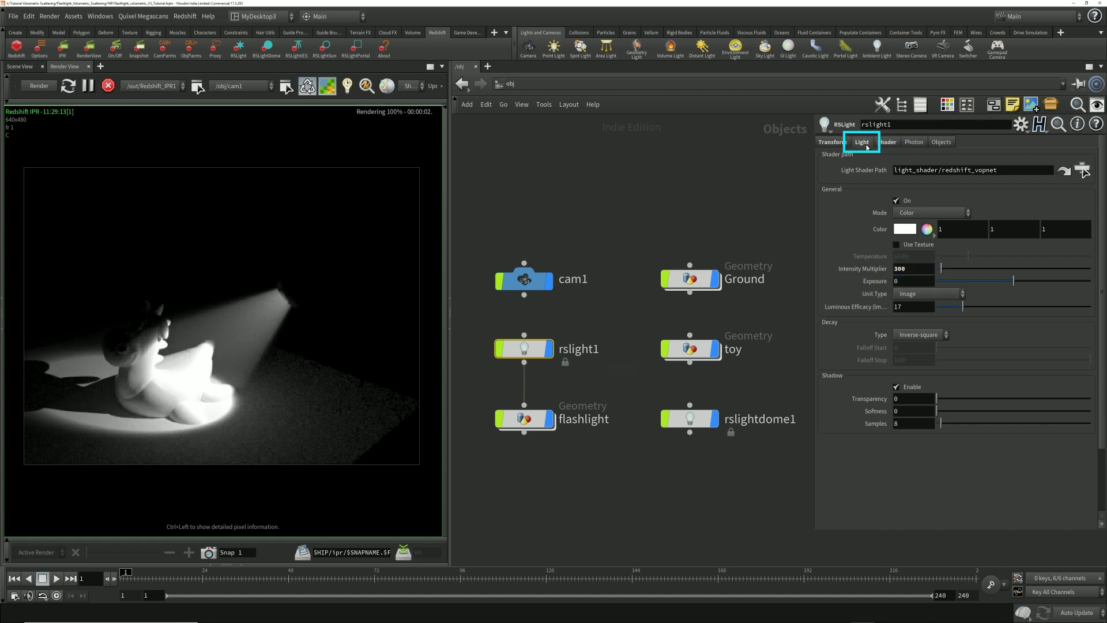
Step: Raise the GI Scale of rslight1 to 10 and 100 to compare the bounced light, and return it to 1
left_click(863, 143)
left_click(913, 337)
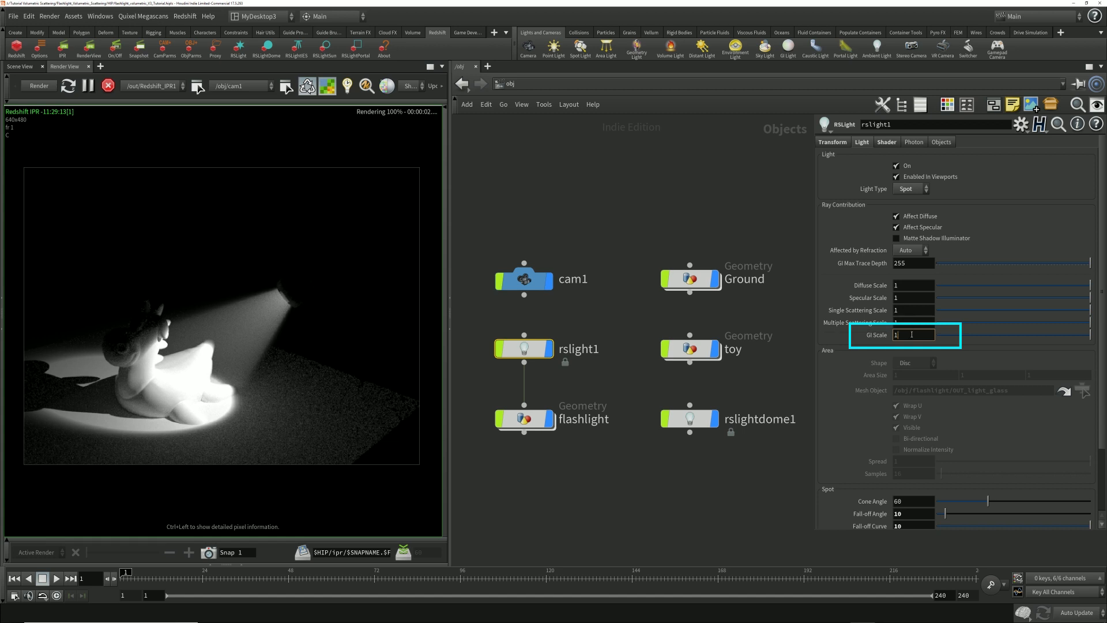
type("0")
key("Return")
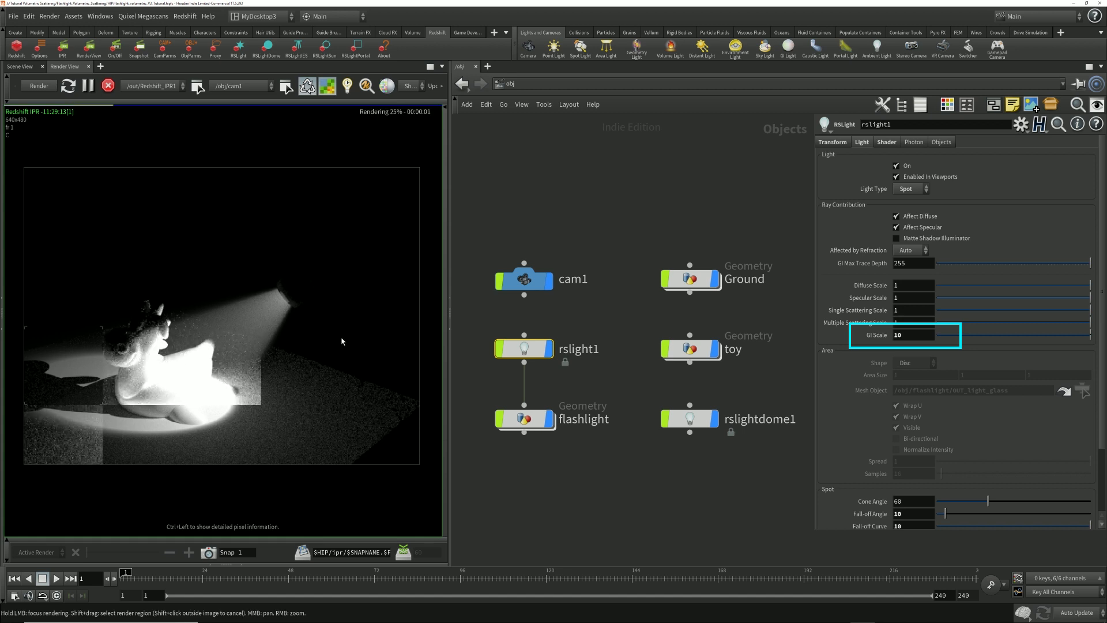
left_click(910, 336)
type("0")
key("Return")
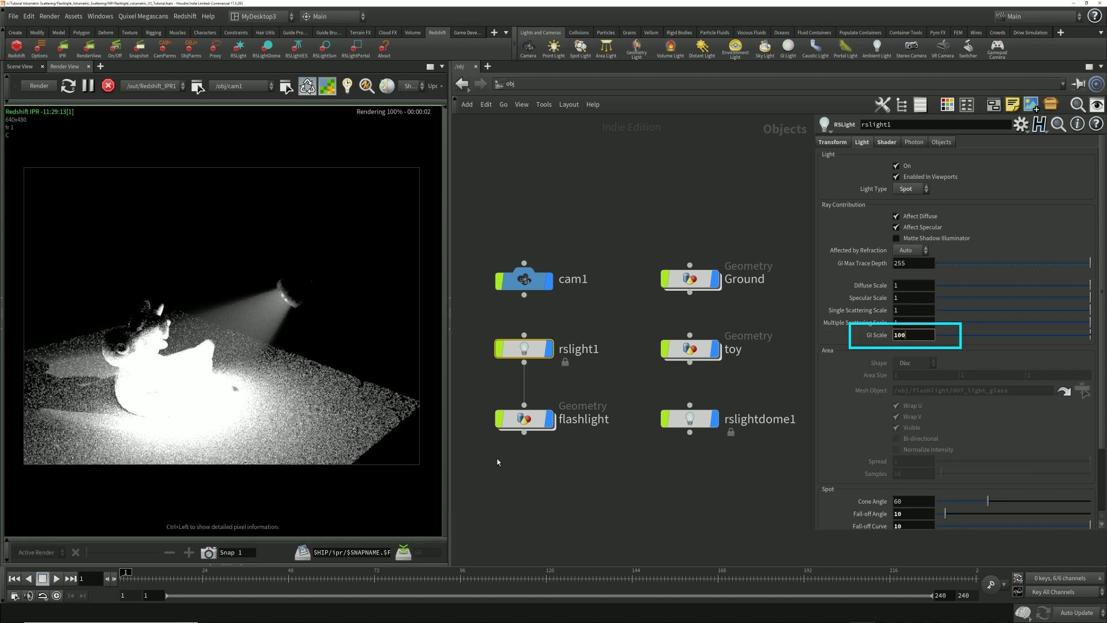
double_click(931, 338)
type("1")
key("Return")
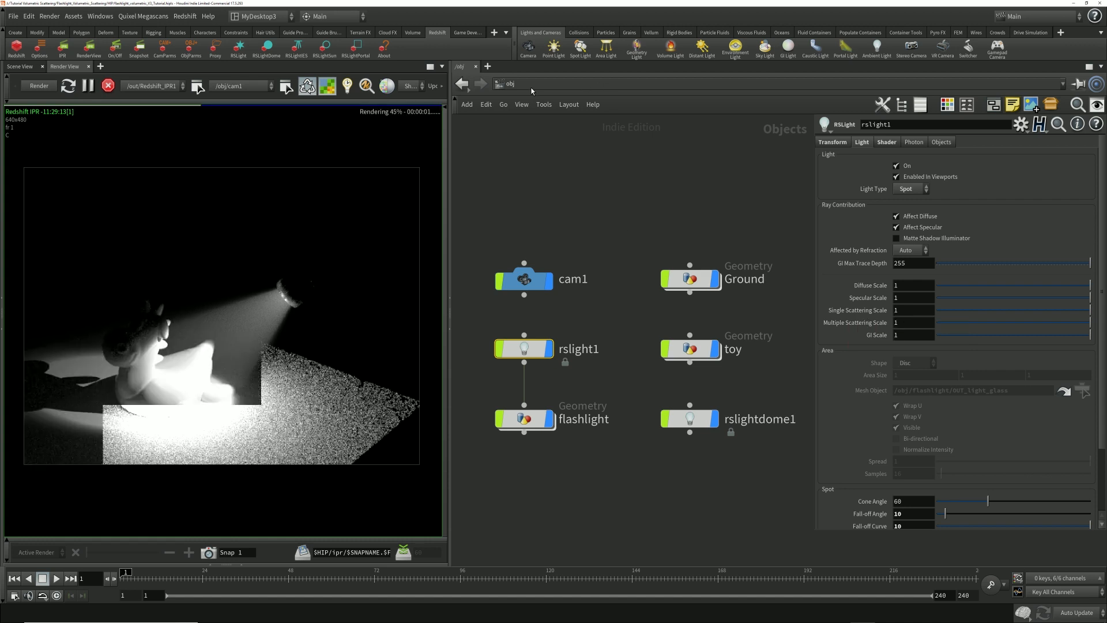
Step: Set Num GI Bounces to 9 in the Global Illumination settings of Redshift_ROP1
left_click(532, 87)
left_click(545, 148)
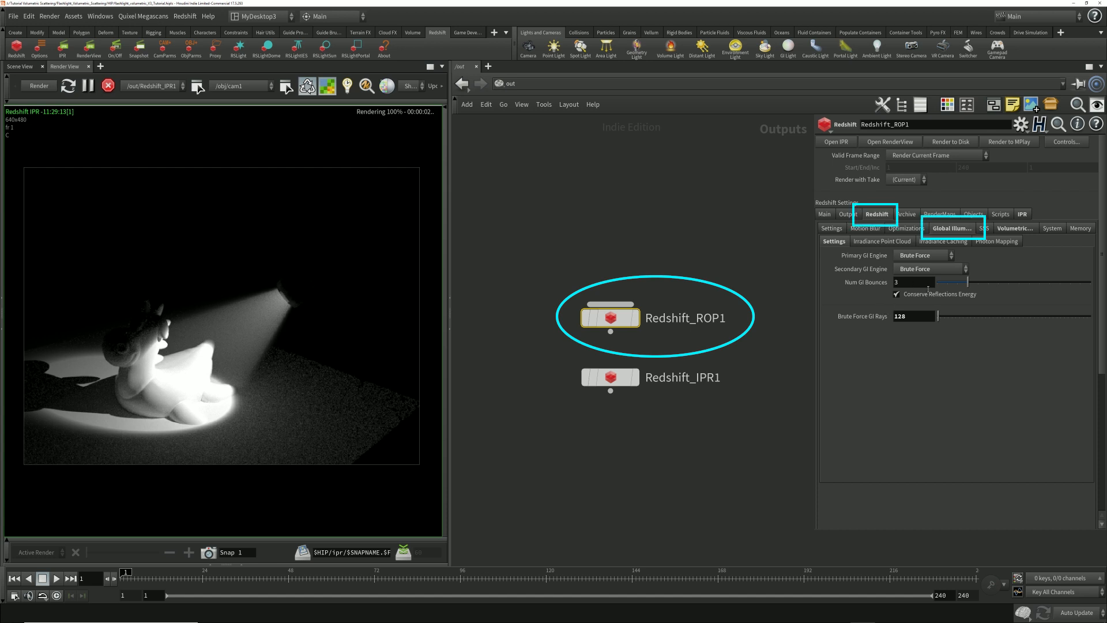
left_click_drag(918, 283, 892, 307)
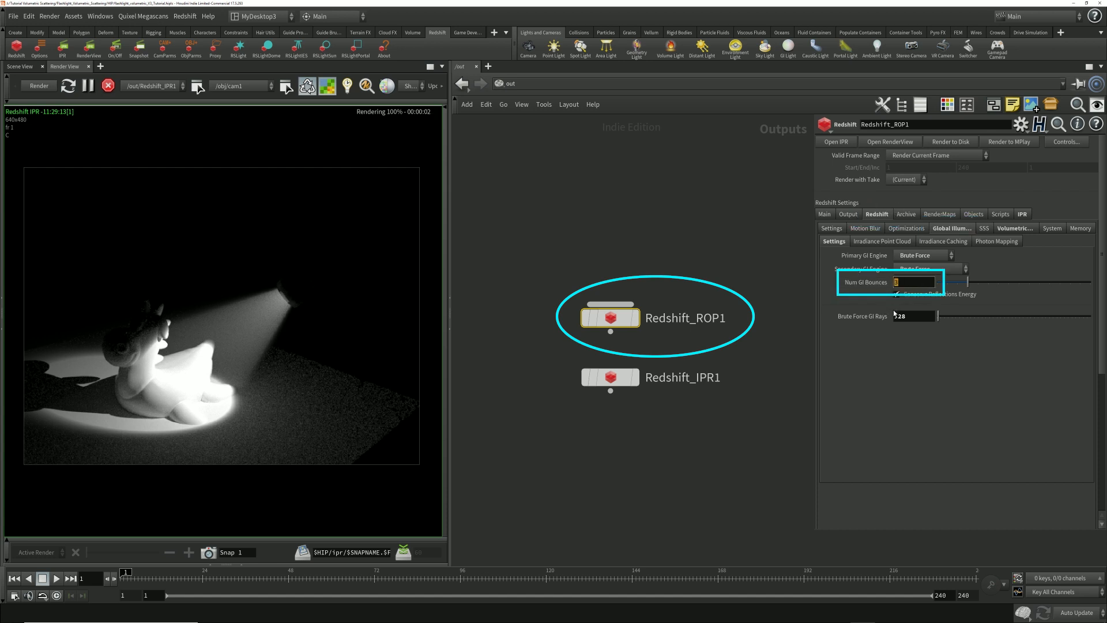
type("9")
key("Return")
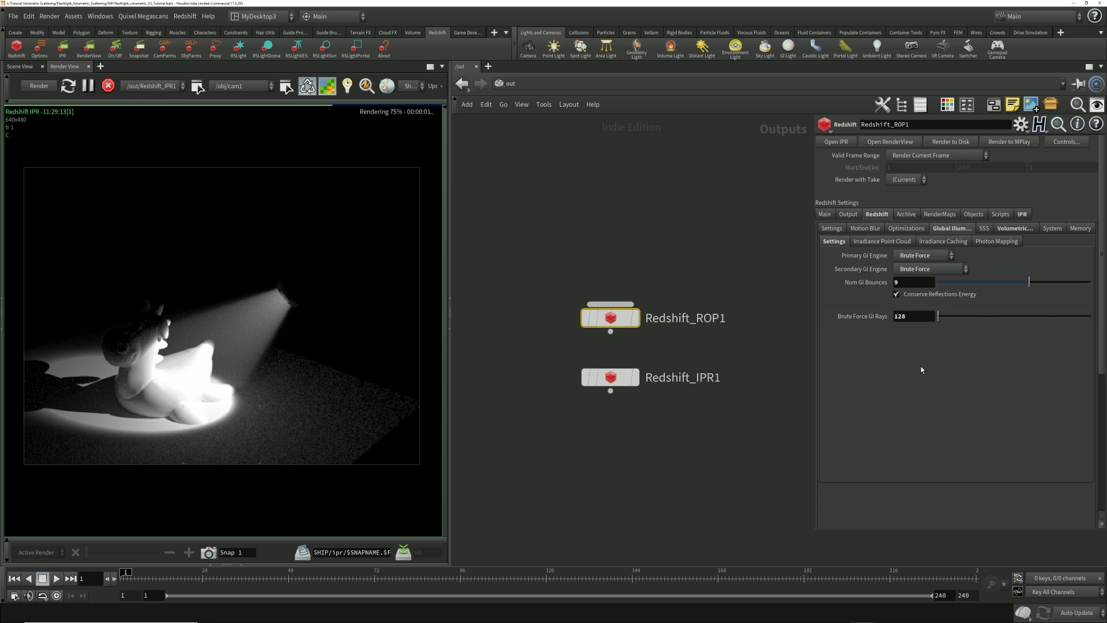
Step: Return to the object network and set the GI Scale of rslight1 to 10 with the higher bounce count
left_click(581, 84)
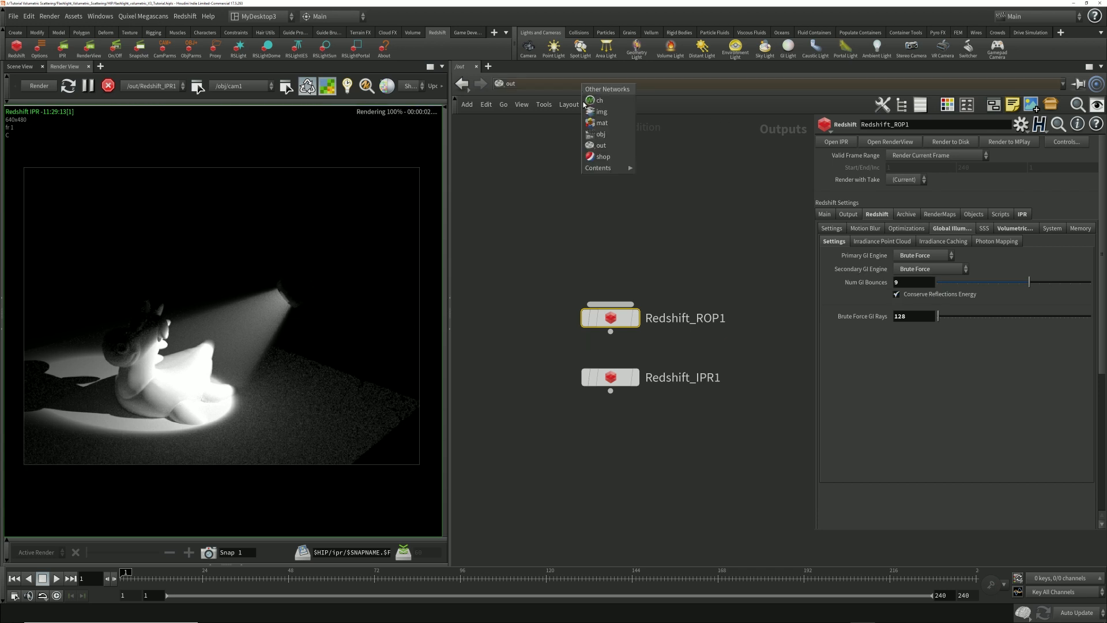
left_click(612, 135)
scroll(864, 289, "down", 3)
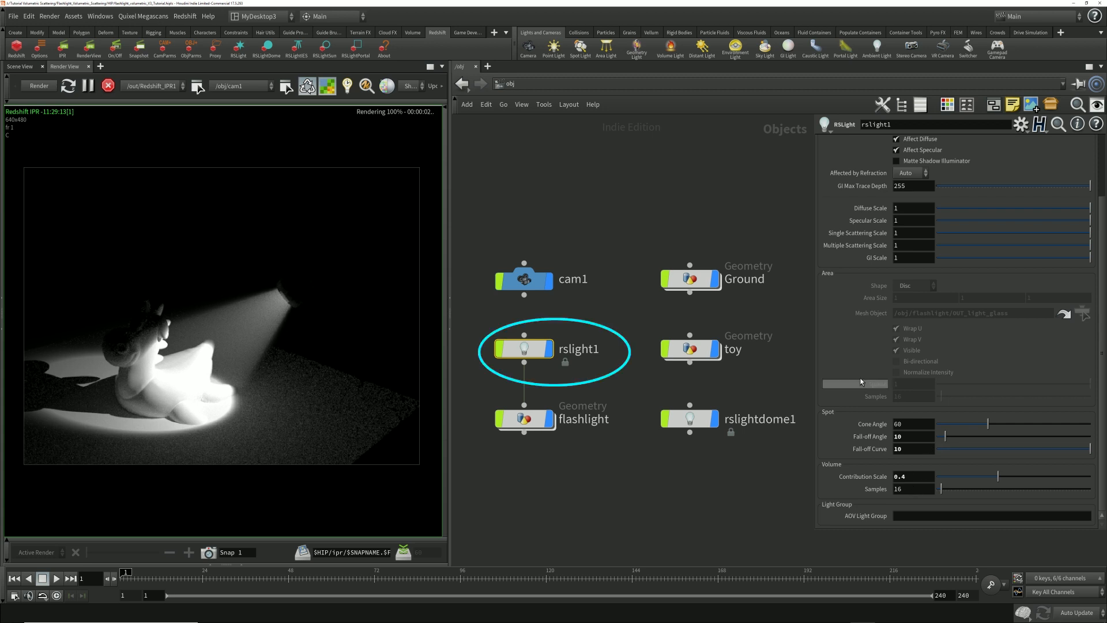
scroll(866, 378, "up", 3)
left_click(911, 325)
type("0")
key("Return")
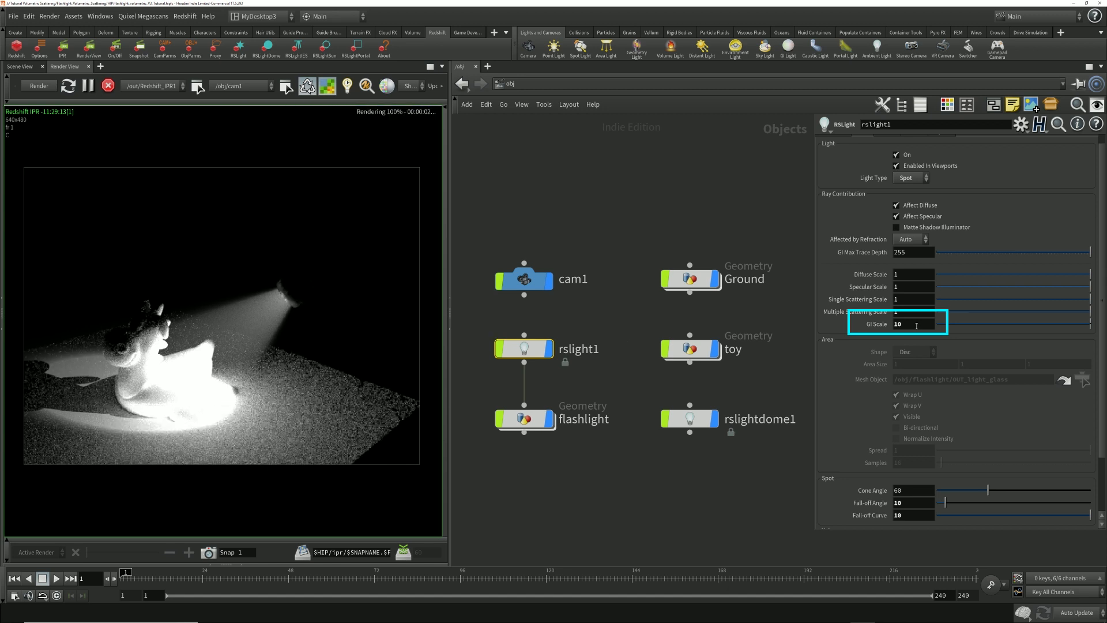
left_click_drag(1065, 324, 1062, 329)
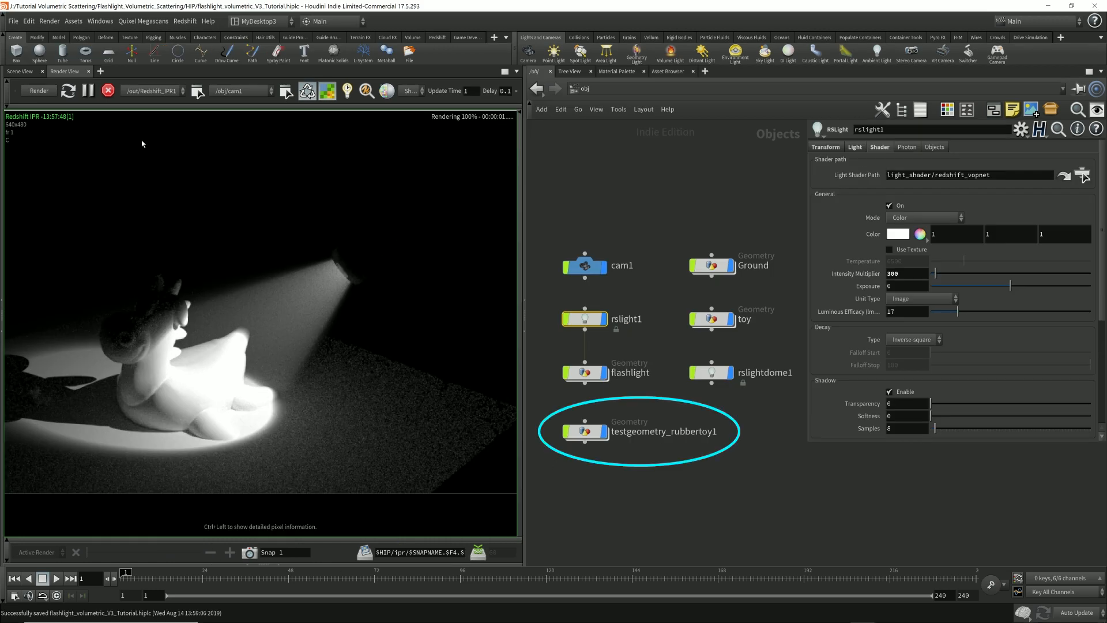
Step: Inspect the placement of testgeometry_rubbertoy1 in the scene view and through cam1, and return to the render view
left_click(22, 72)
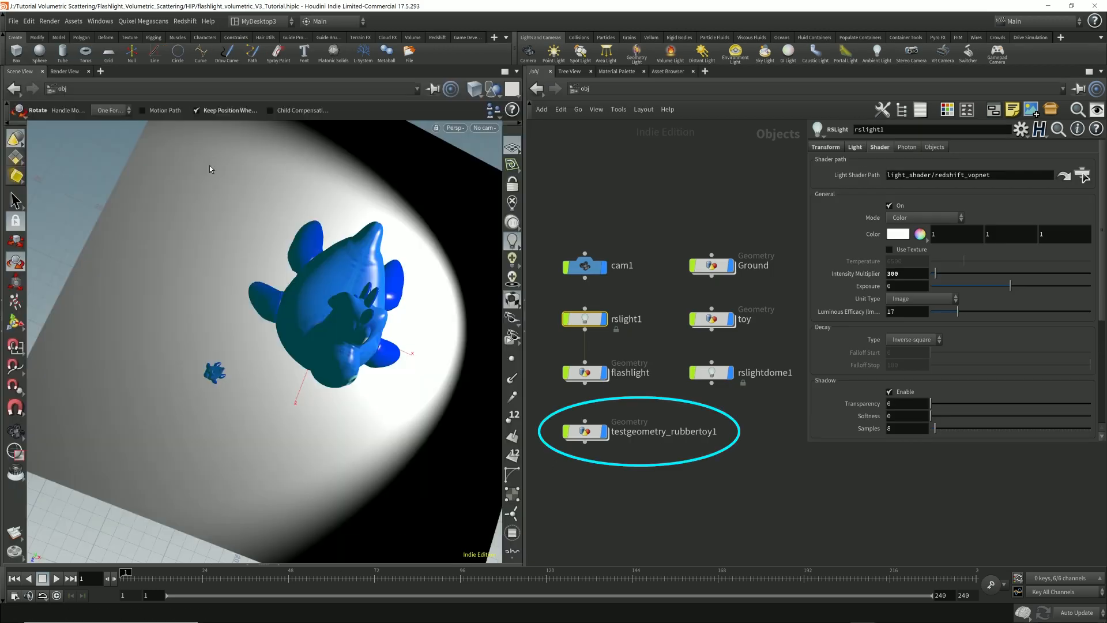
left_click_drag(355, 345, 355, 275, "alt")
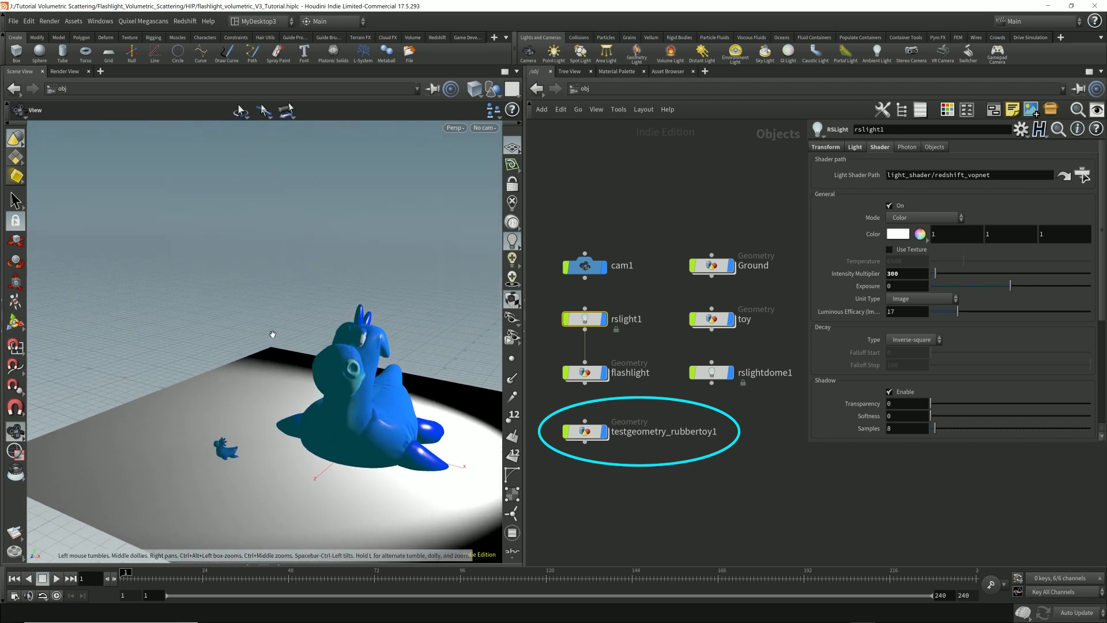
key("r")
left_click(480, 129)
left_click(490, 166)
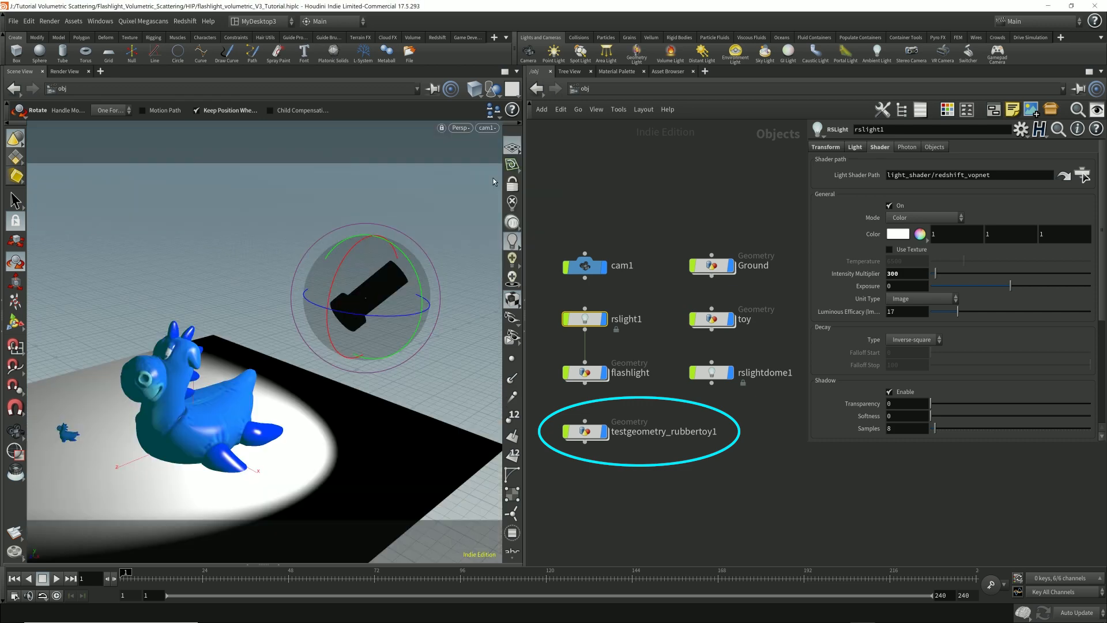
left_click(663, 492)
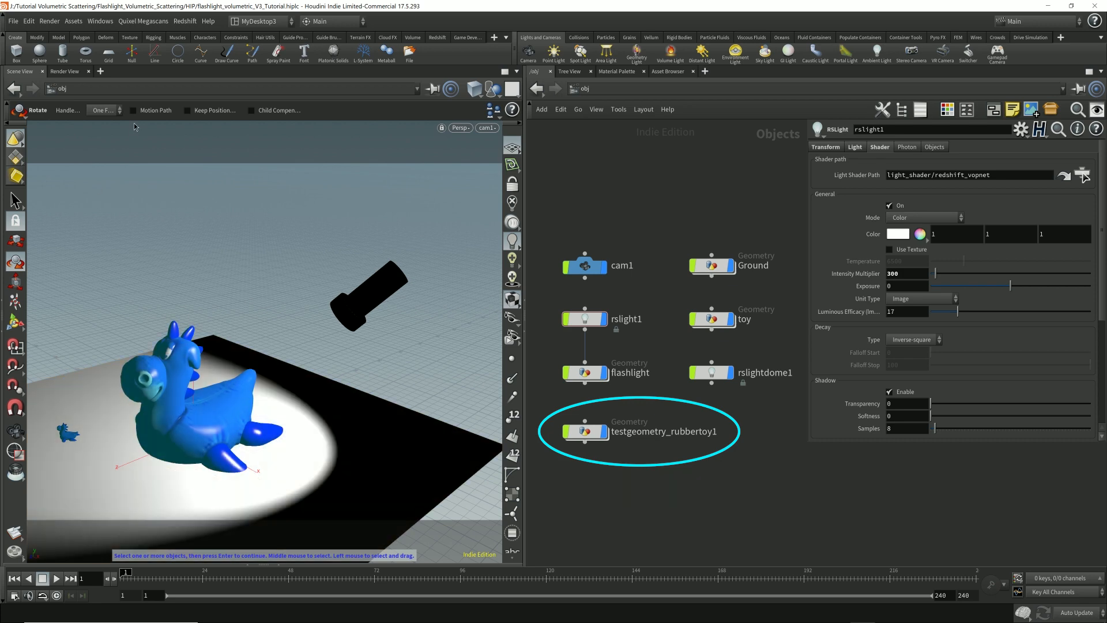
left_click(65, 71)
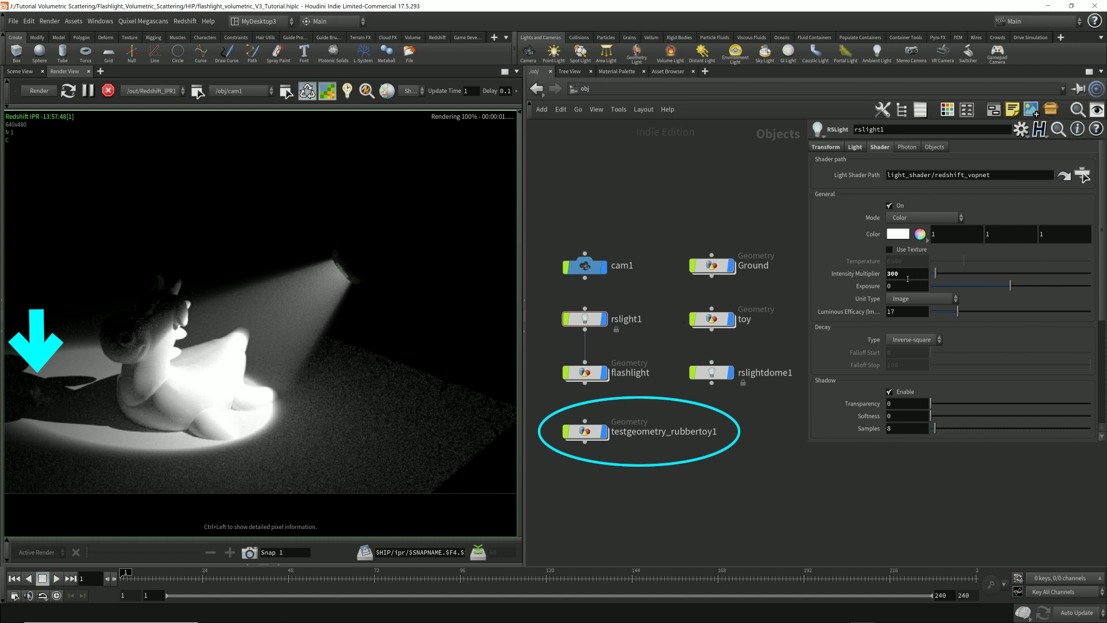
Step: Set the shader Intensity Multiplier of rslight1 to 100
left_click(855, 146)
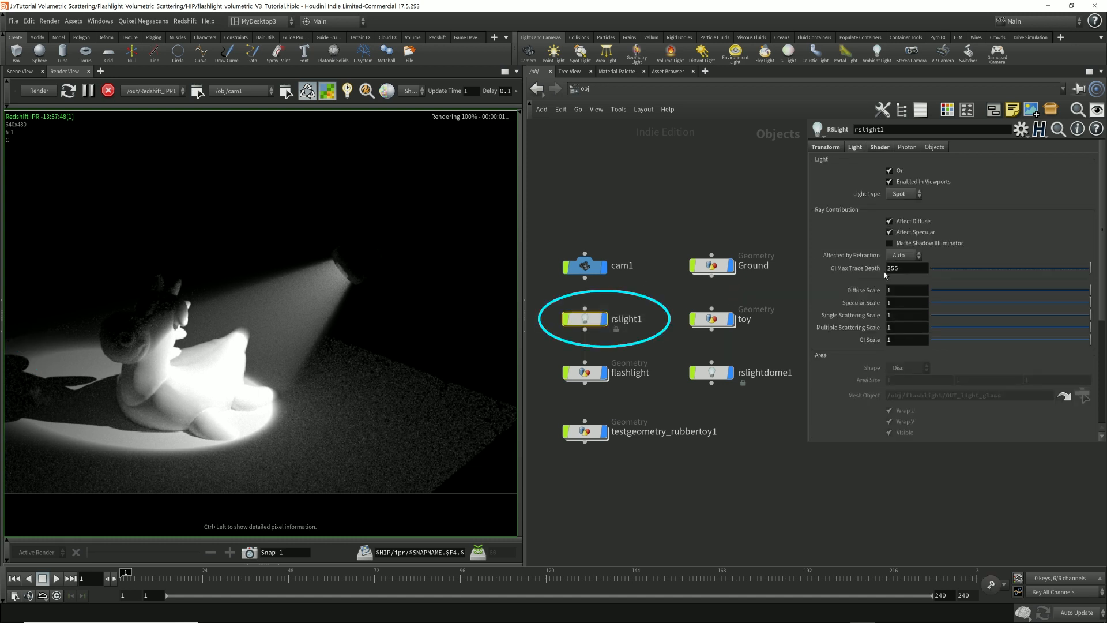
left_click(881, 148)
left_click(903, 275)
type("100")
key("Return")
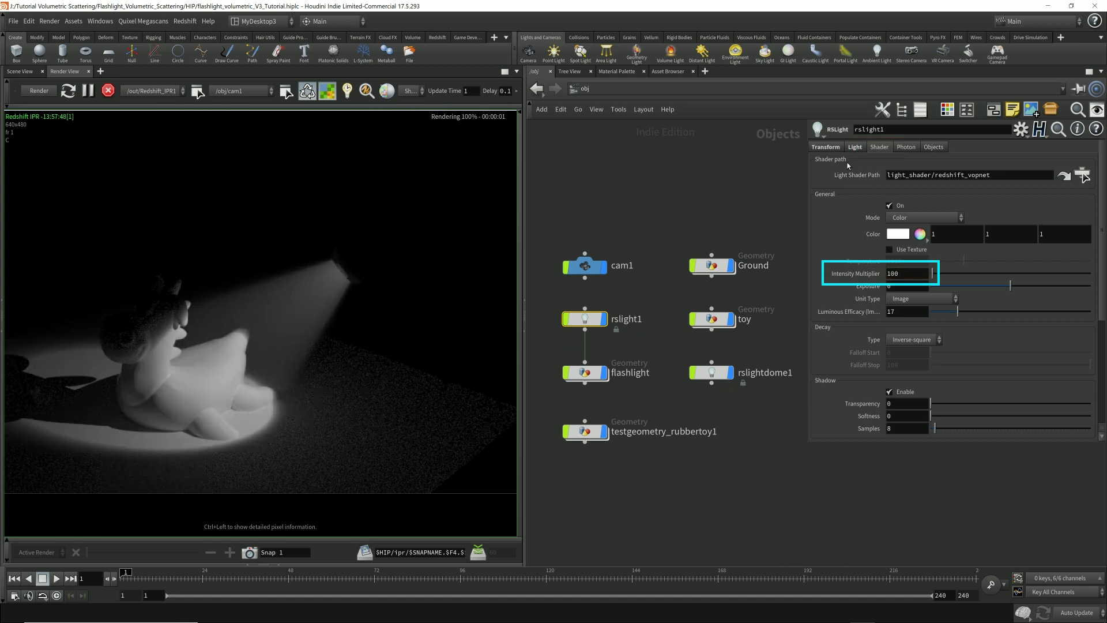
Step: Set the GI Scale of rslight1 to 10 to strengthen the bounced light on the small toy in the shadow
left_click(854, 149)
left_click(896, 340)
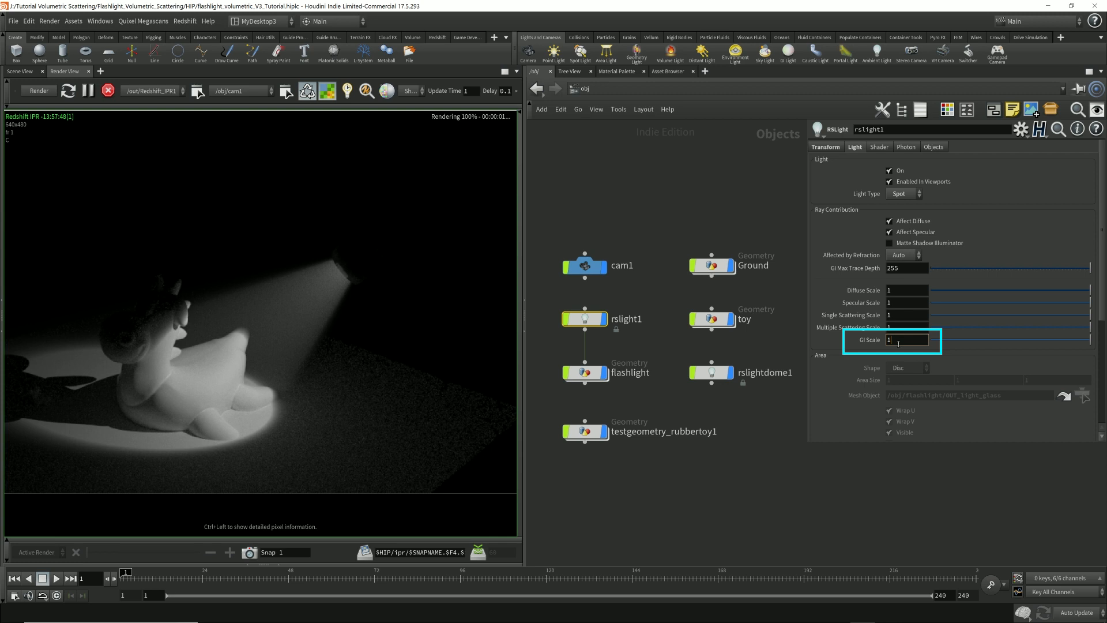
type("0")
key("Return")
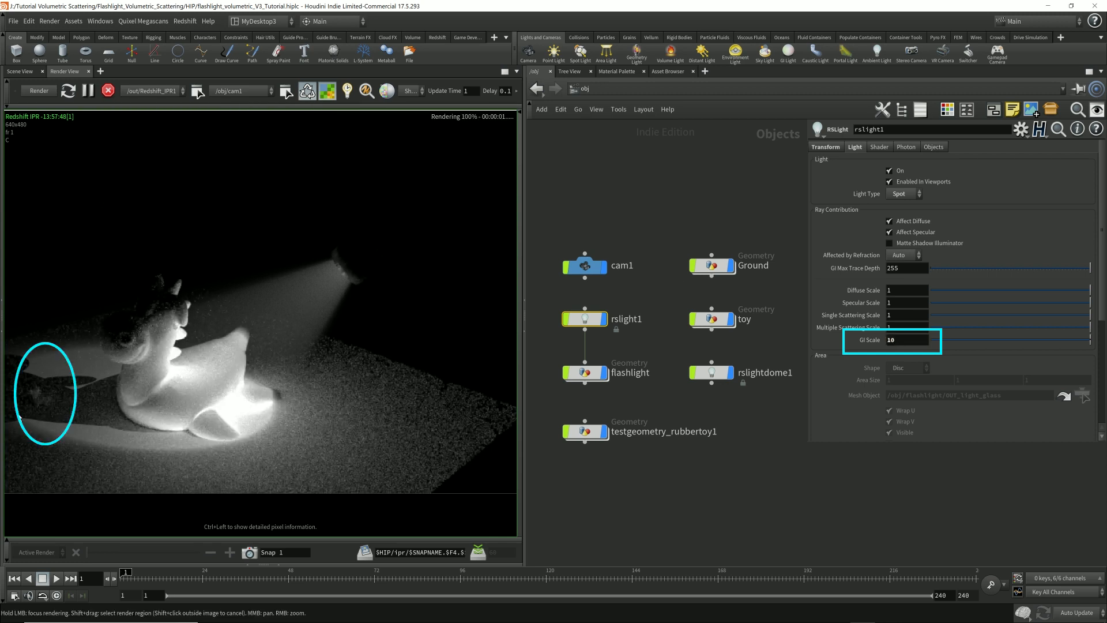
double_click(897, 341)
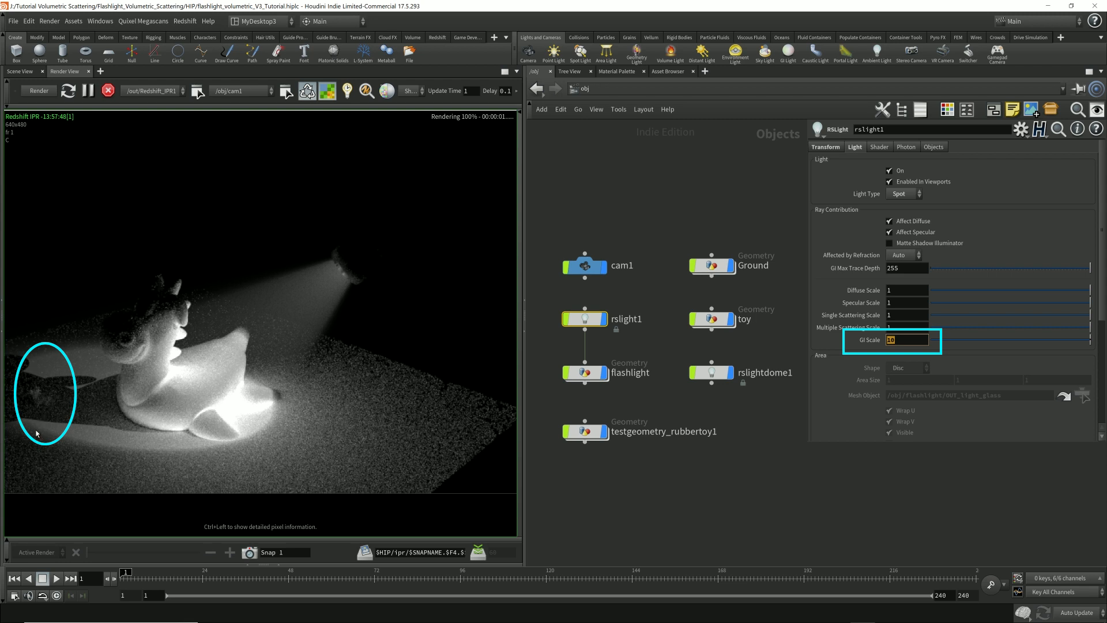
Step: Set Brute Force GI Rays of Redshift_ROP1 to 256 and inspect the noise around the small shadowed toy
left_click(583, 88)
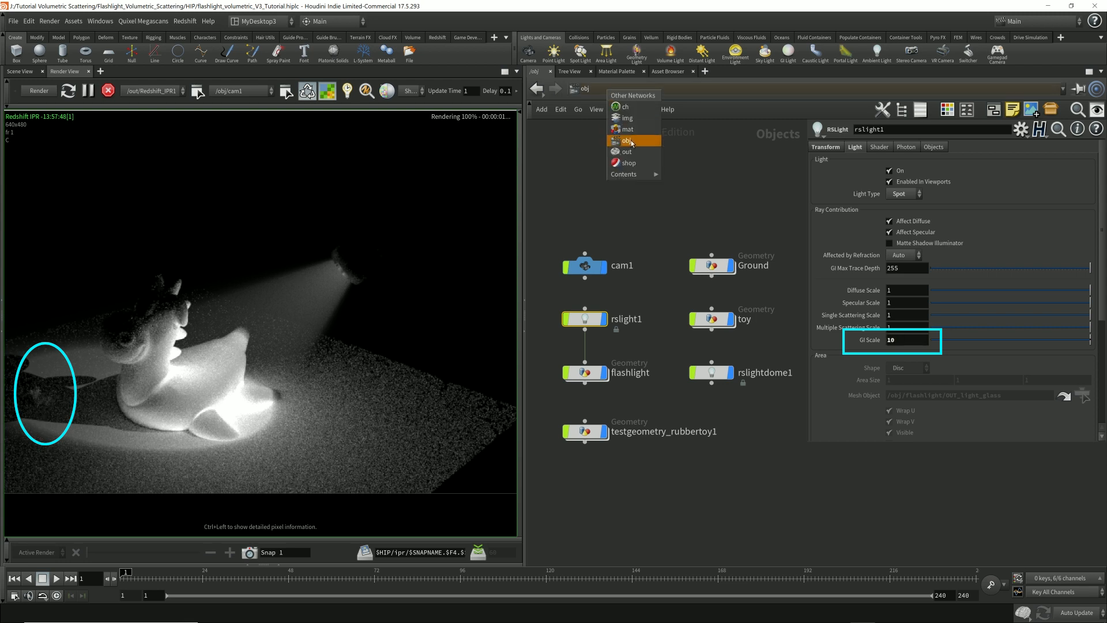
left_click(625, 163)
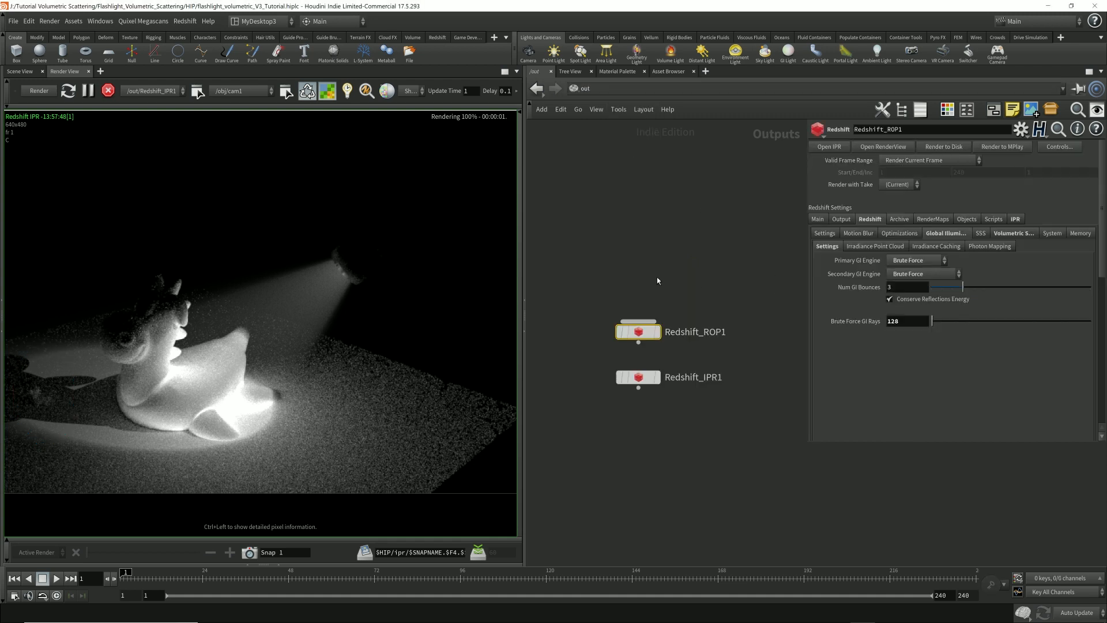
double_click(913, 321)
type("25")
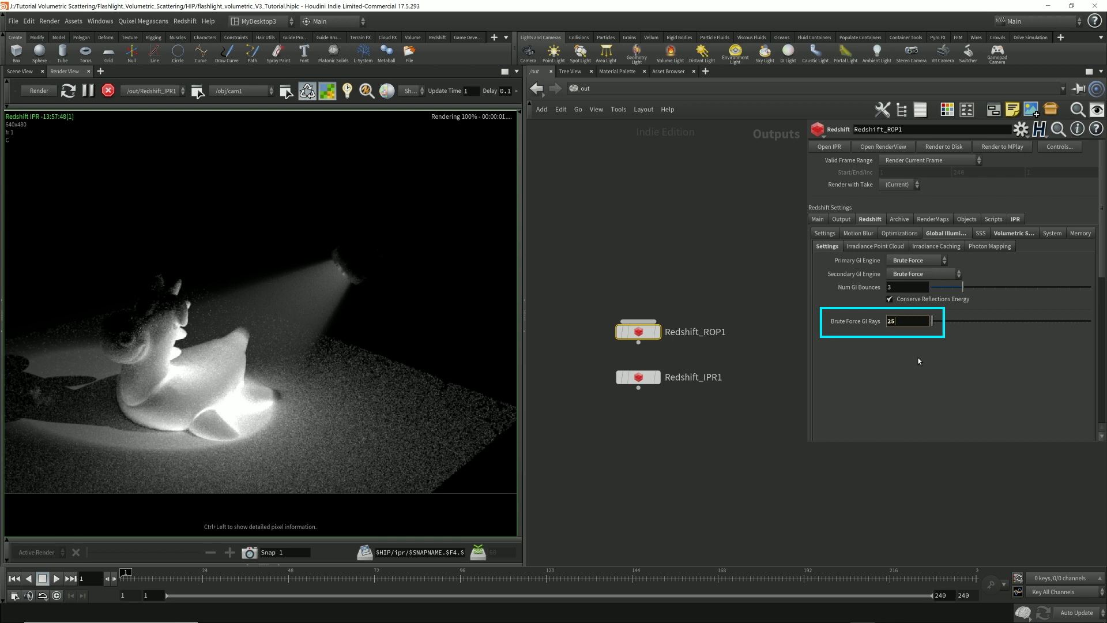
type("6")
key("Return")
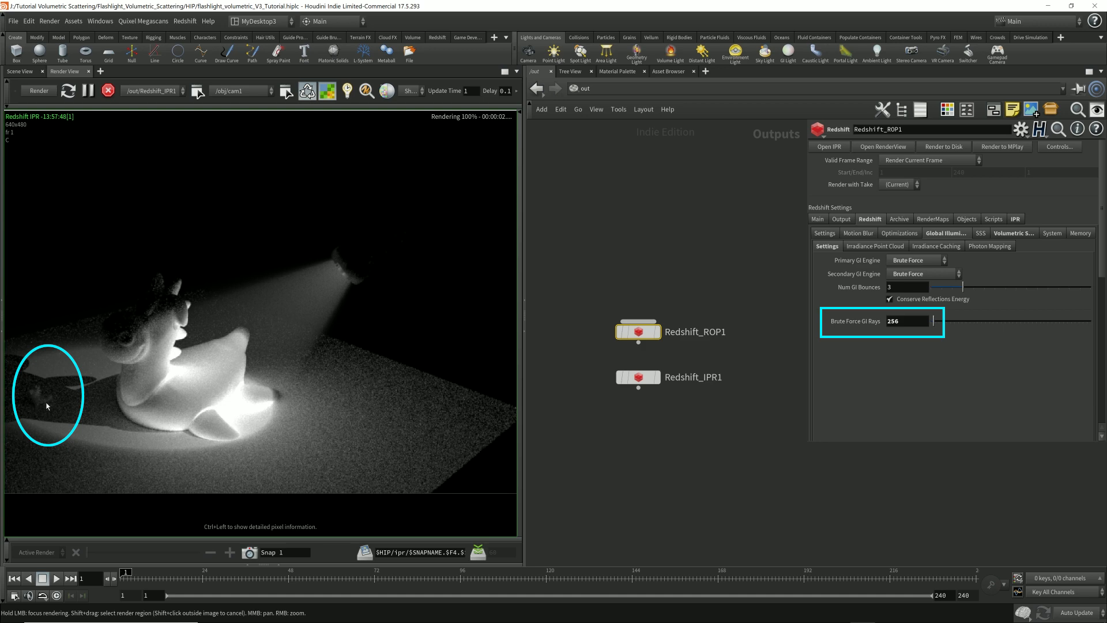
scroll(31, 400, "up", 6)
middle_click_drag(50, 403, 183, 375)
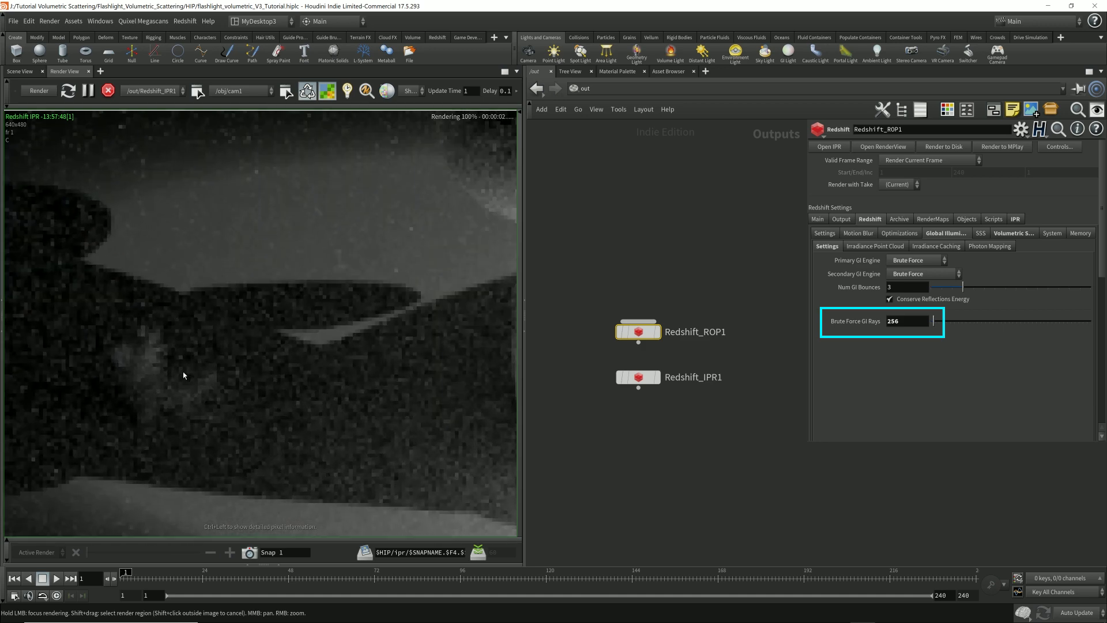
Step: Set the resolution of cam1 to 1920 by 1080
left_click(613, 87)
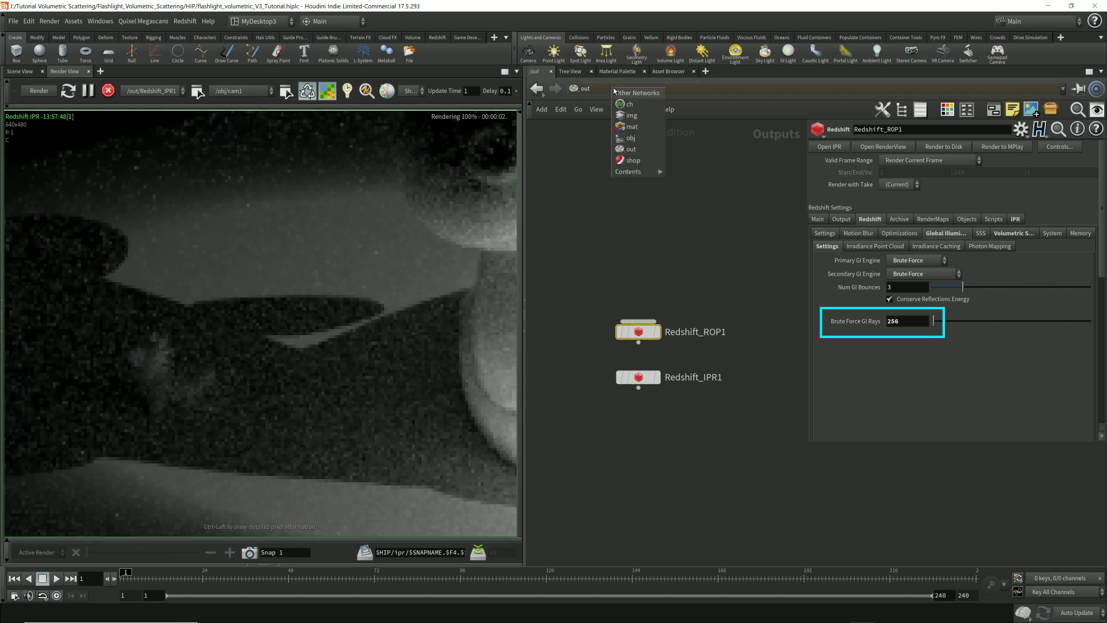
left_click(635, 140)
scroll(82, 131, "down", 6)
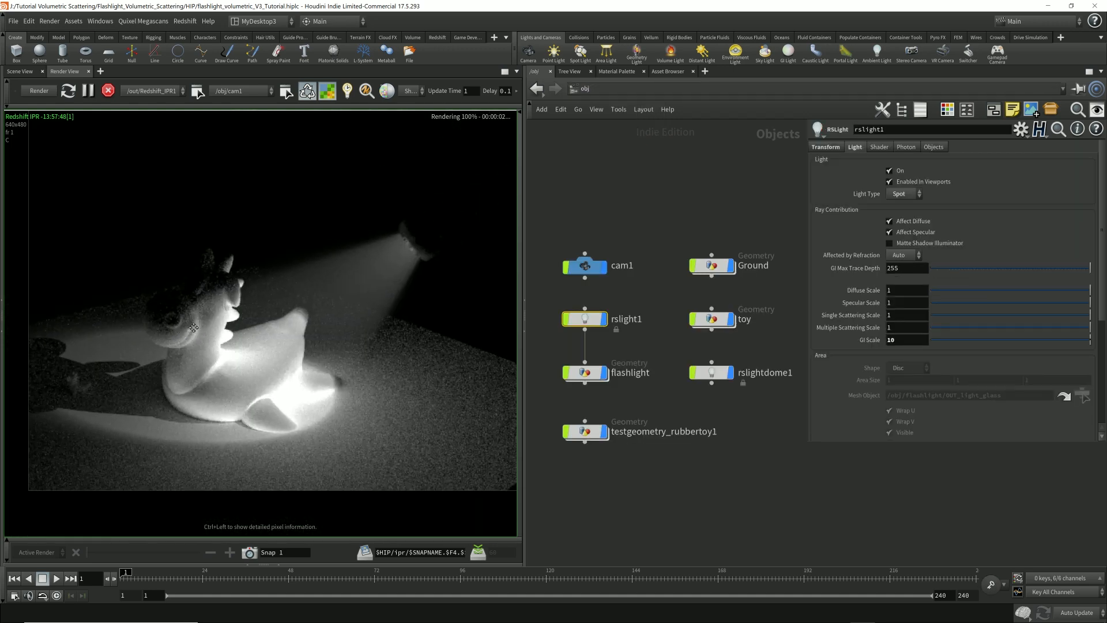
left_click_drag(553, 196, 625, 270)
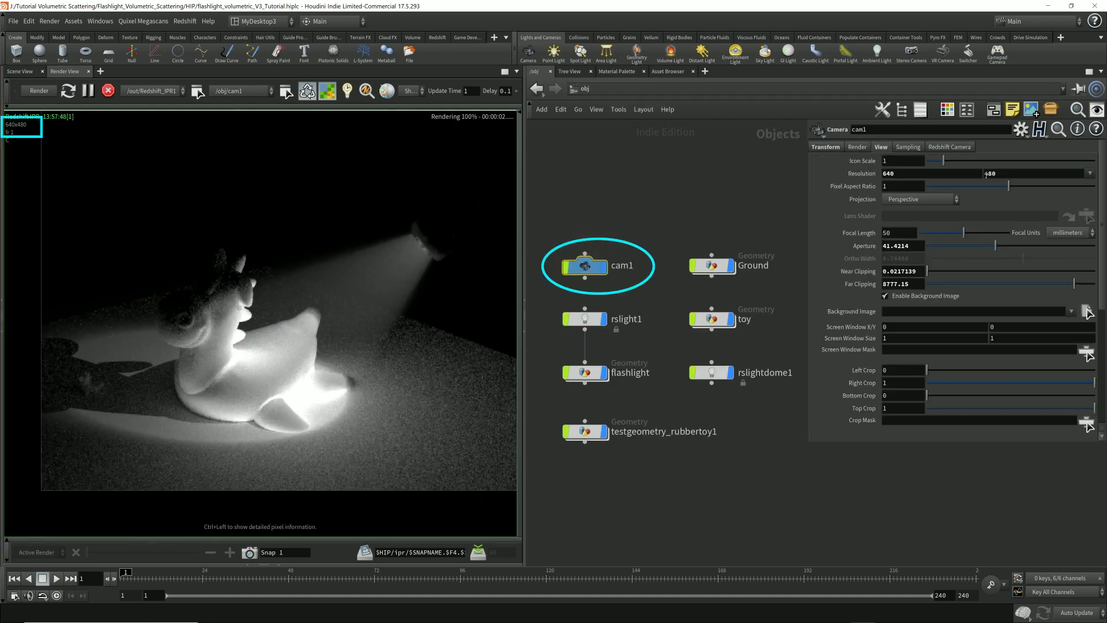
left_click(1096, 174)
left_click(1060, 201)
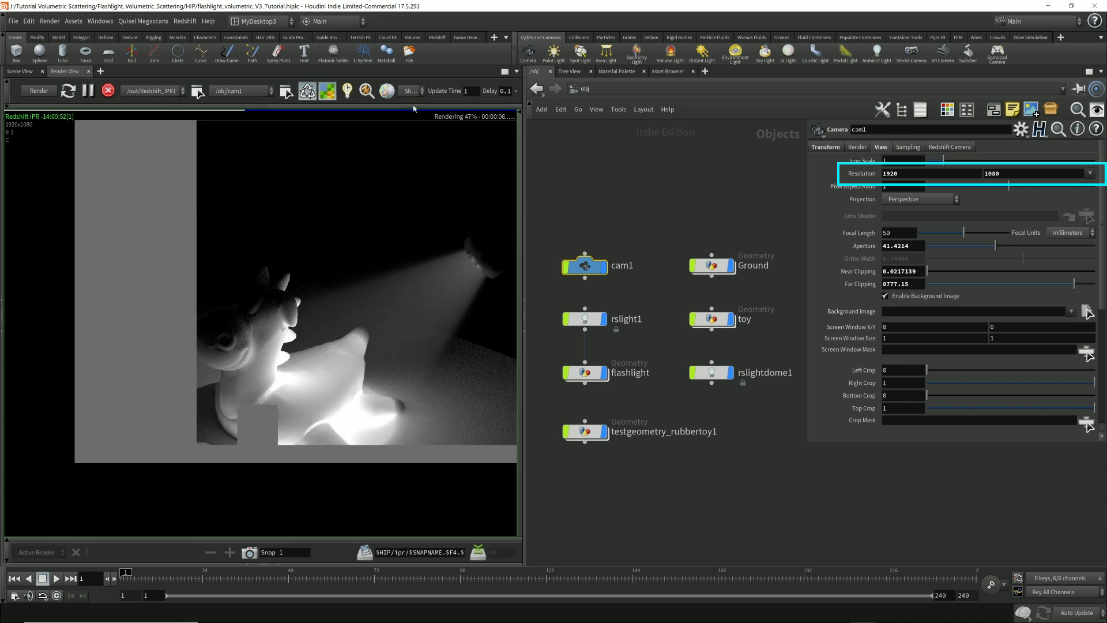
Step: Examine the small shadowed toy and its noise in the full-resolution render, ending at the object level with the whole scene framed
left_click(586, 88)
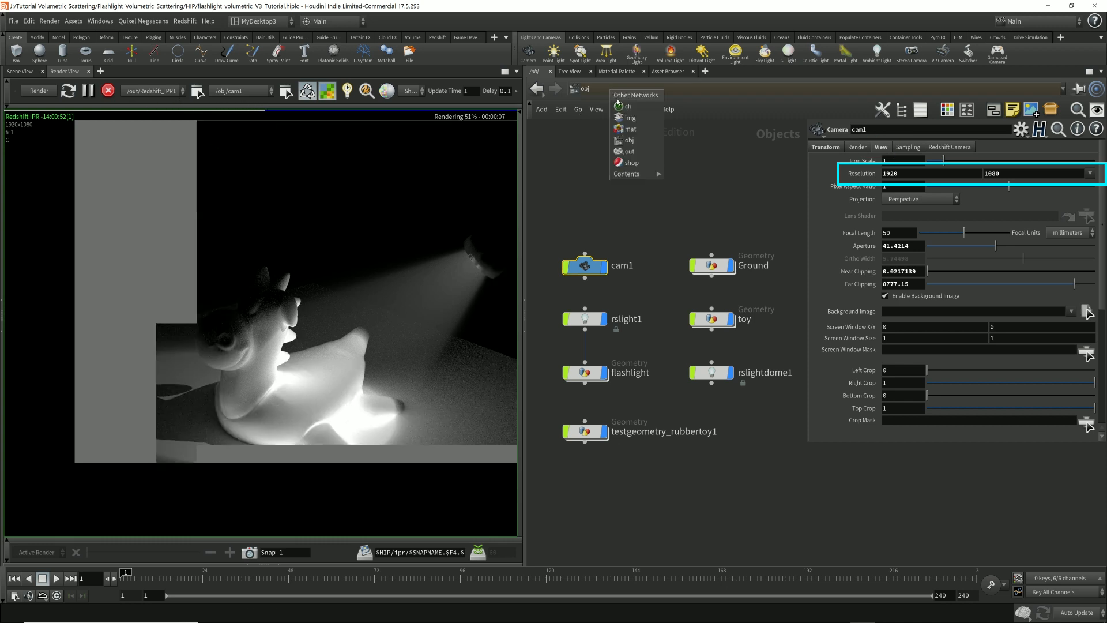
left_click(642, 153)
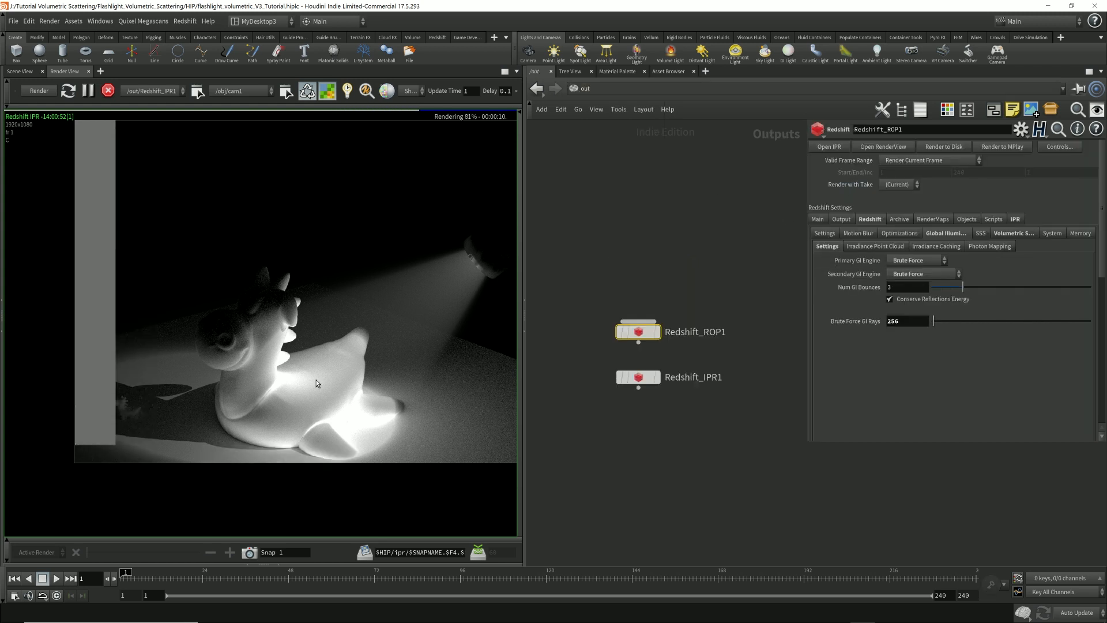
left_click(631, 90)
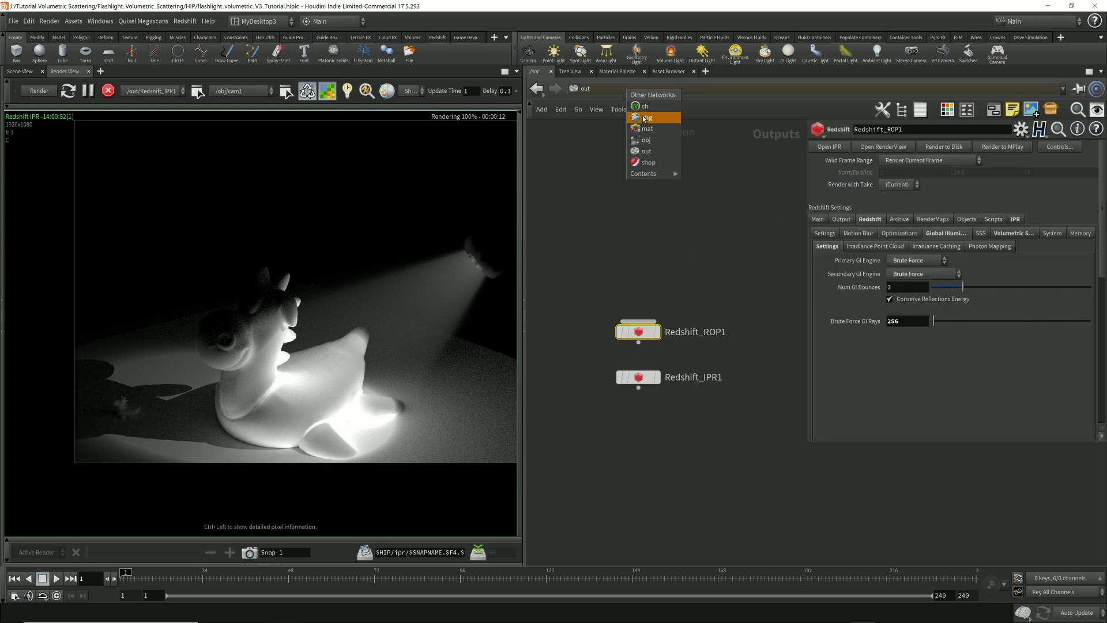
left_click(645, 139)
scroll(143, 414, "up", 3)
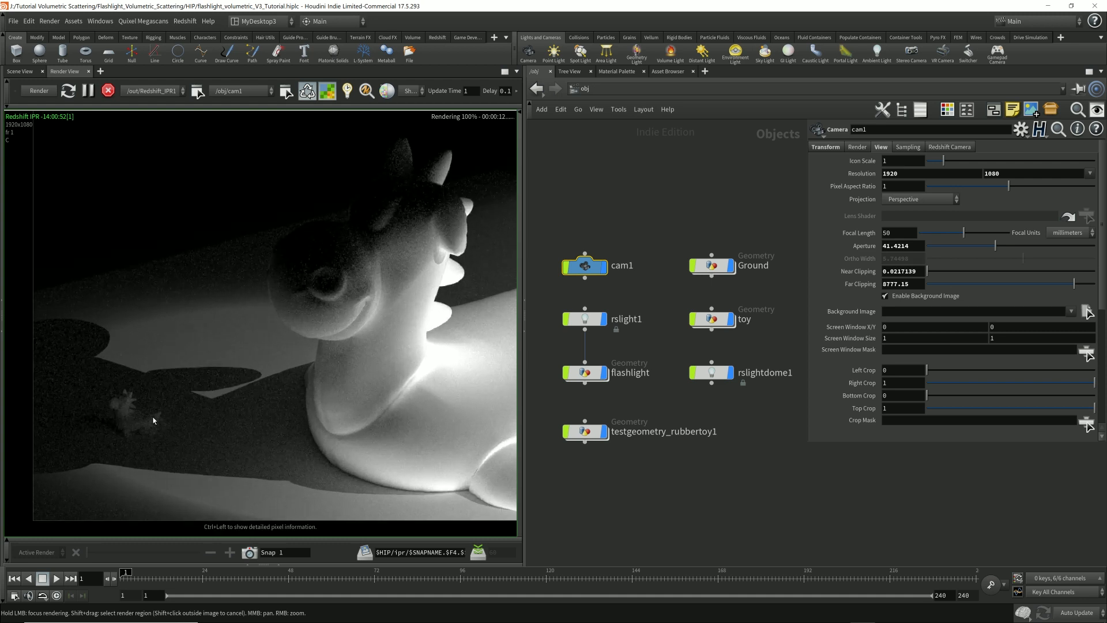
scroll(143, 414, "up", 2)
middle_click_drag(171, 424, 201, 384)
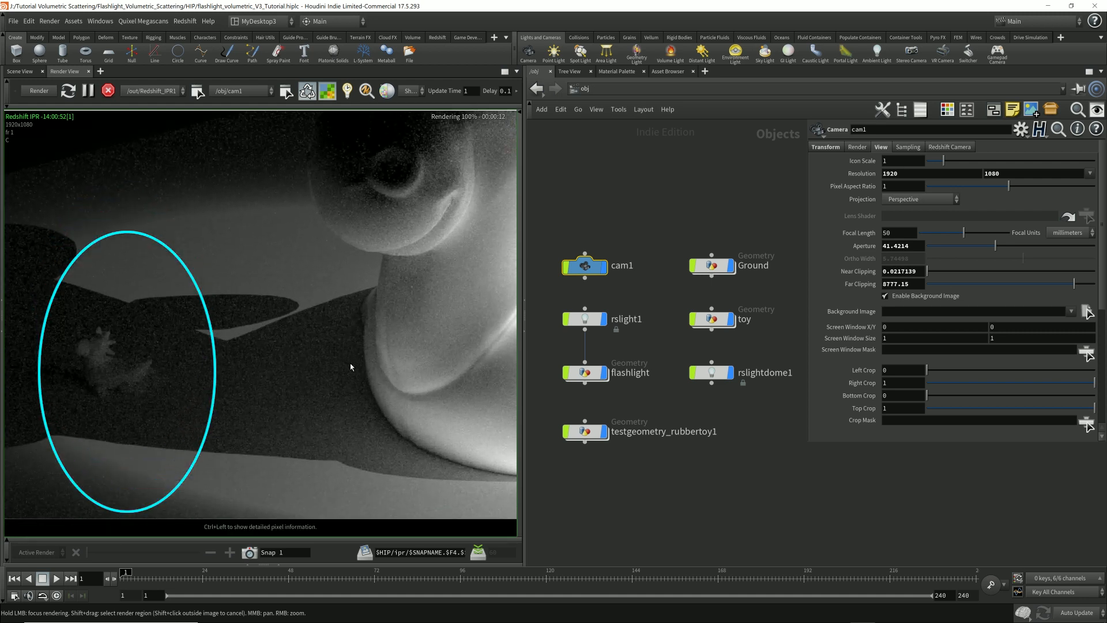
scroll(350, 366, "down", 5)
middle_click_drag(262, 357, 253, 353)
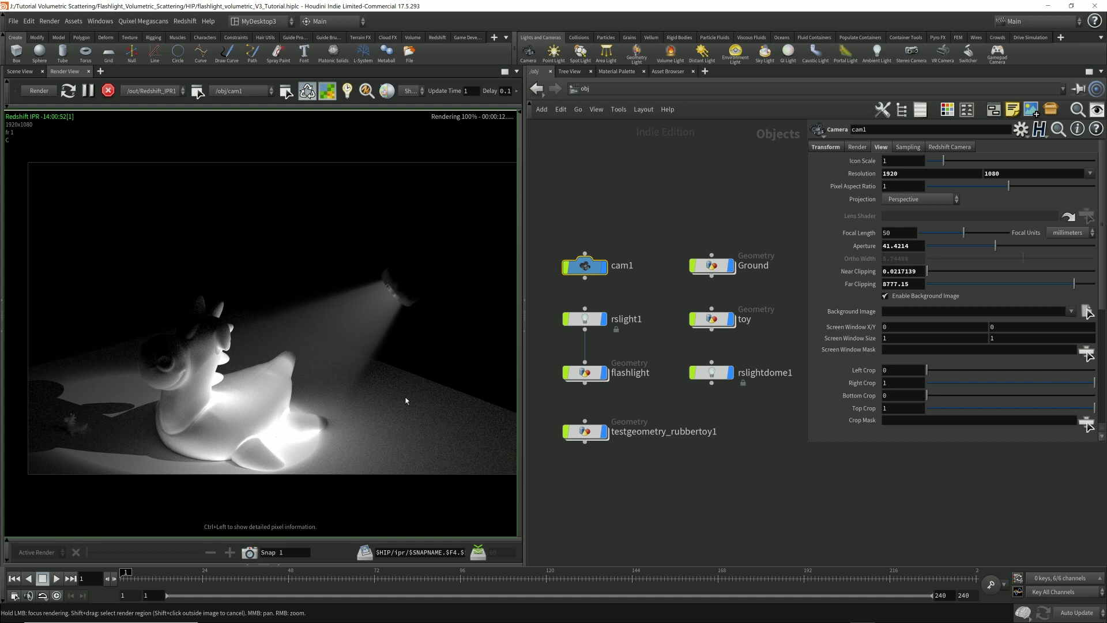
Step: Hide testgeometry_rubbertoy1 and set Brute Force GI Rays of Redshift_ROP1 to 128
left_click(586, 318)
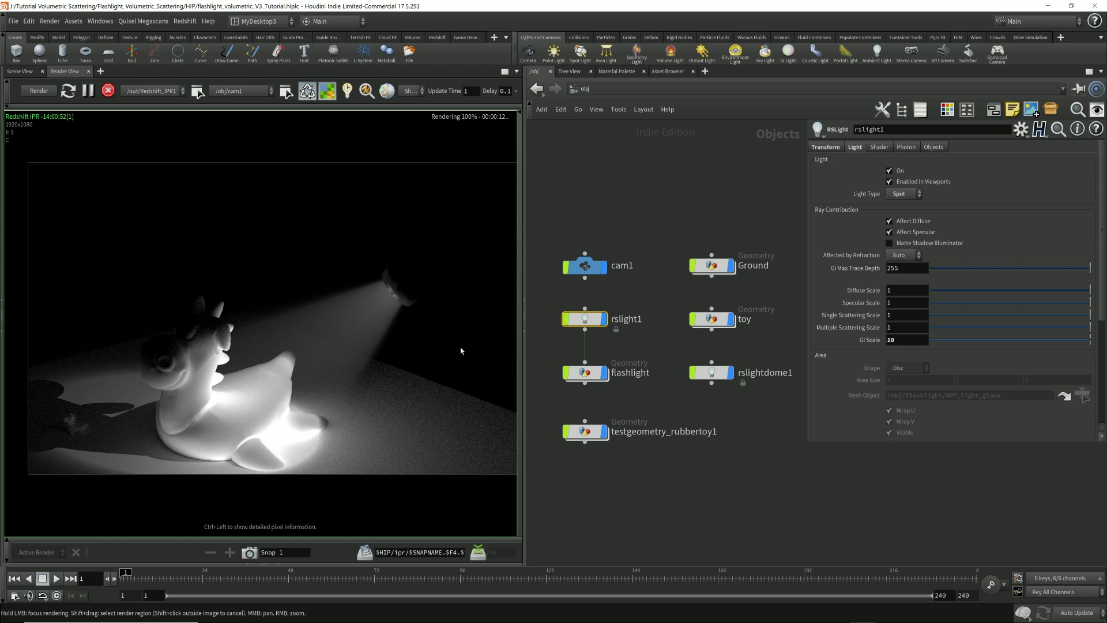
left_click(605, 434)
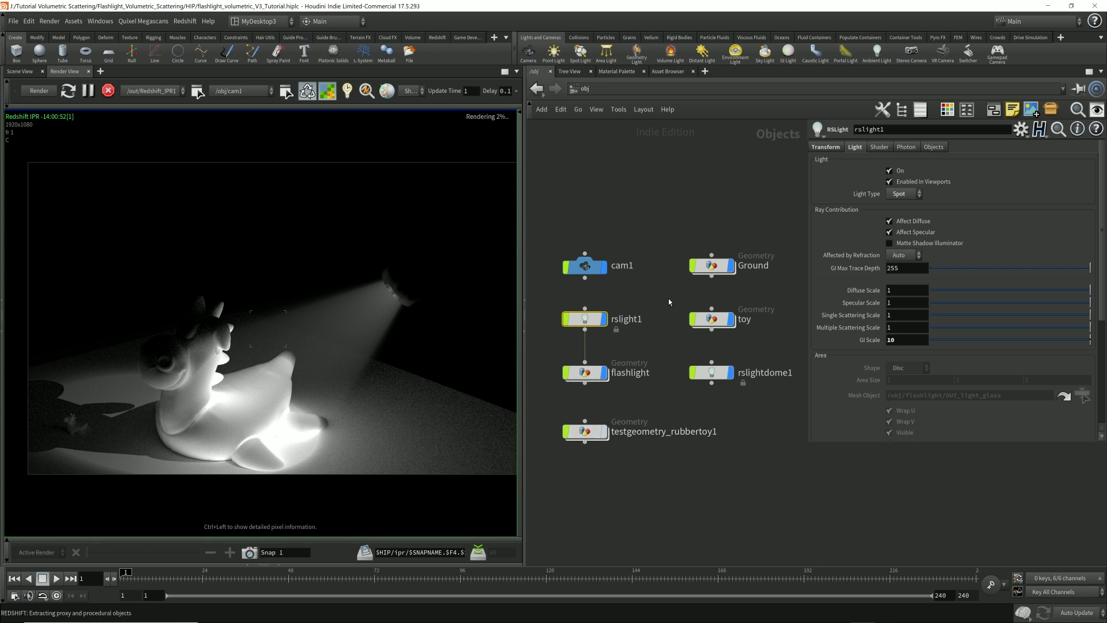
left_click(585, 89)
left_click(624, 165)
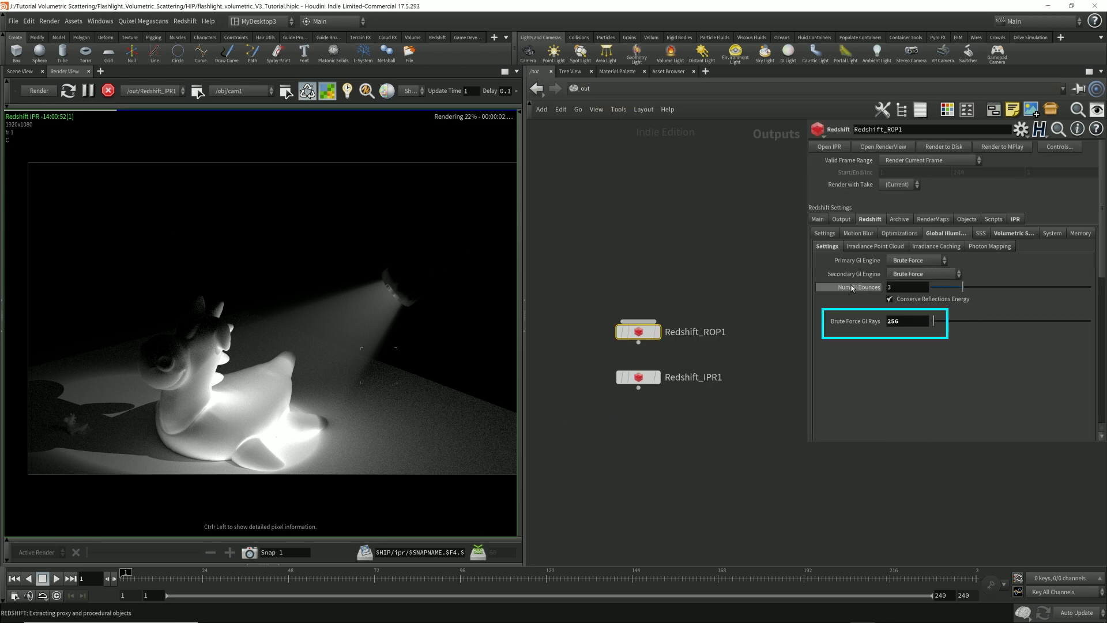
left_click_drag(904, 321, 845, 313)
type("128")
key("Return")
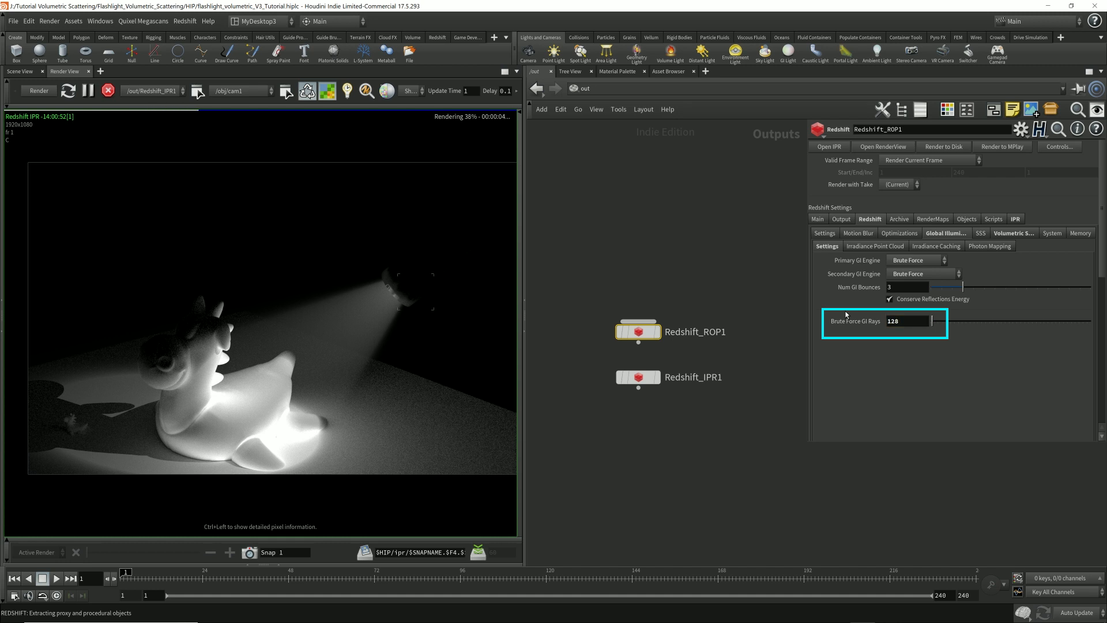
Step: Brighten the scene with the dome light rslightdome1 and inspect the flashlight body in the render
left_click(637, 88)
left_click(651, 135)
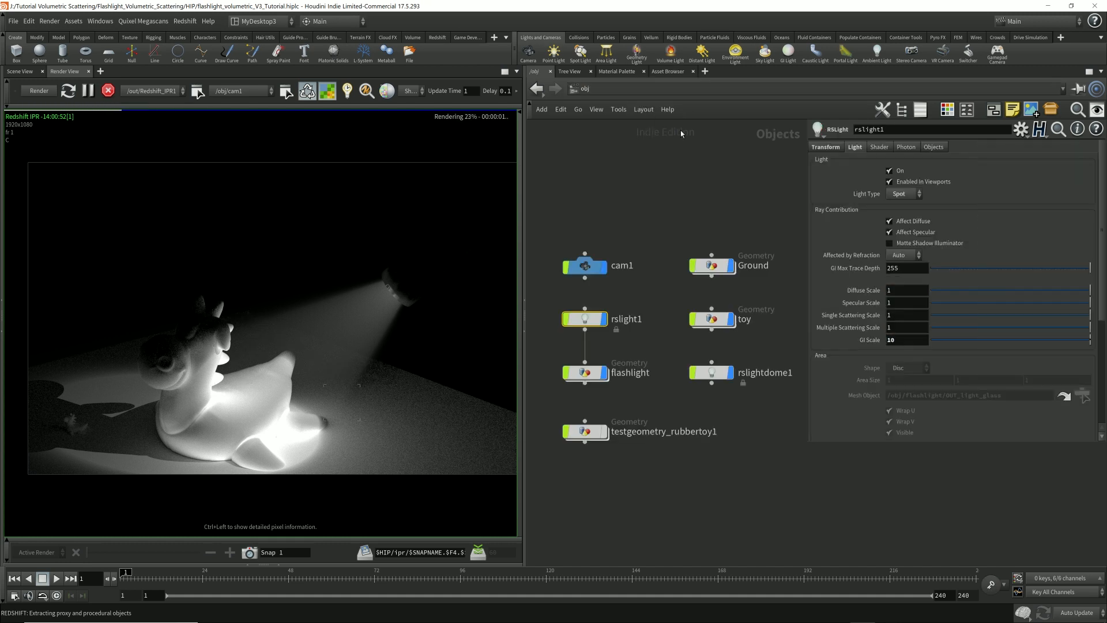
mouse_move(680, 354)
left_mouse_down()
mouse_move(732, 388)
mouse_move(805, 398)
left_mouse_up()
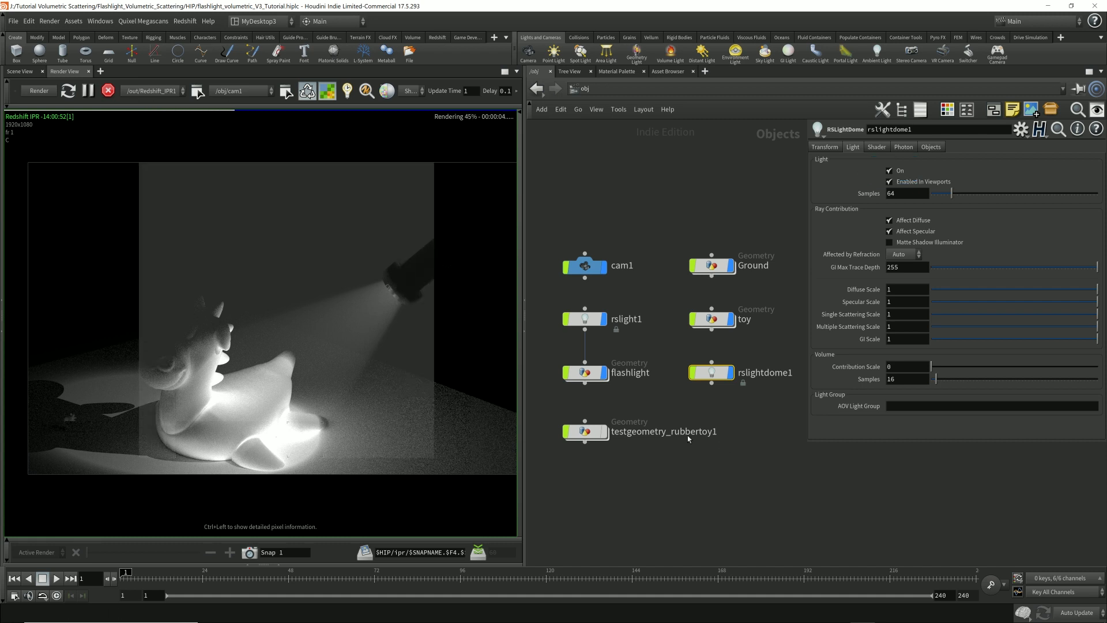
middle_click_drag(309, 274, 295, 278)
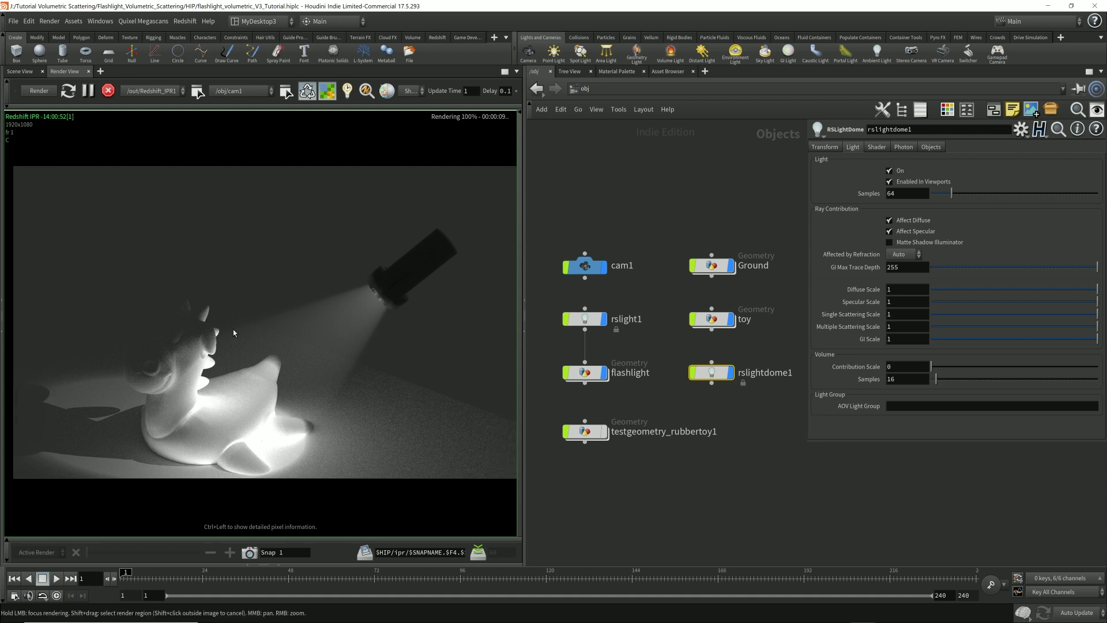
Step: Set the GI Scale of rslight1 to 1
left_click(584, 319)
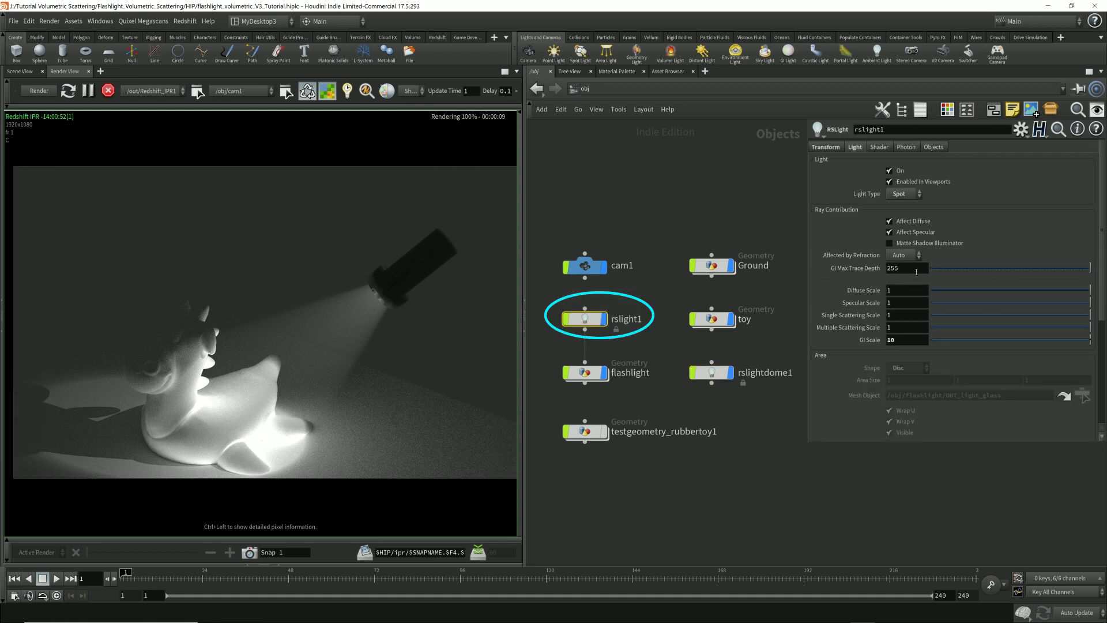
left_click(879, 147)
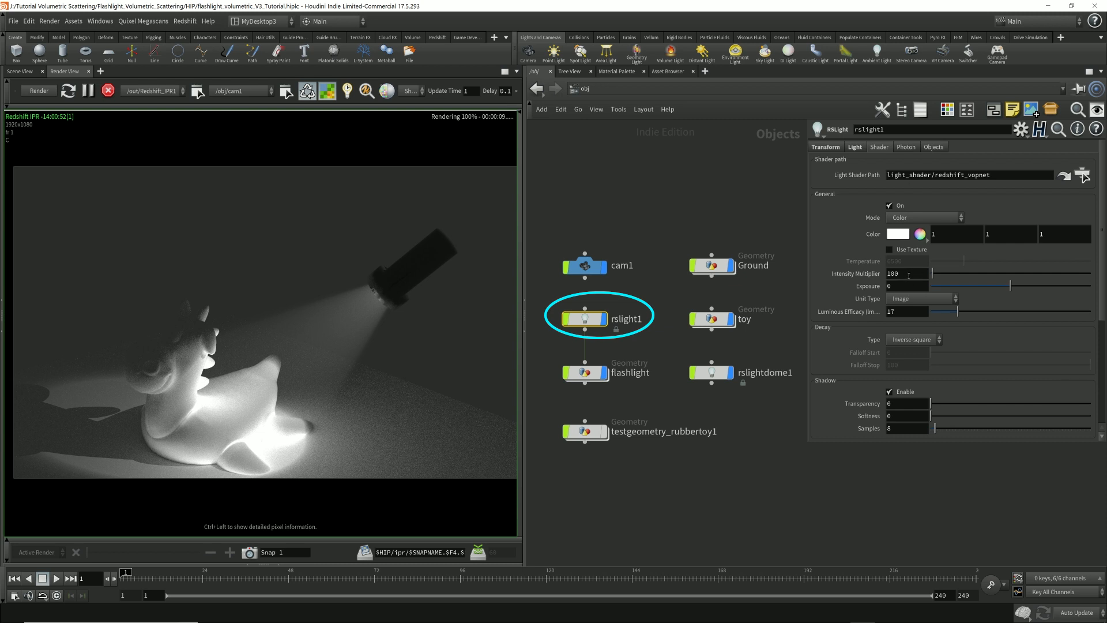
left_click(855, 147)
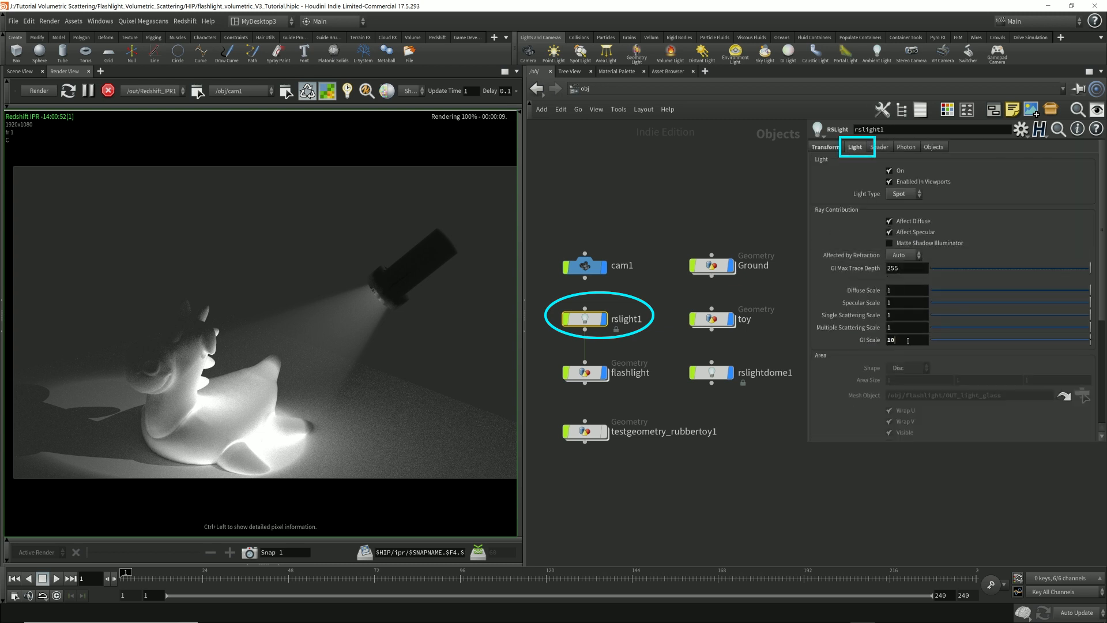
key("BackSpace")
key("Return")
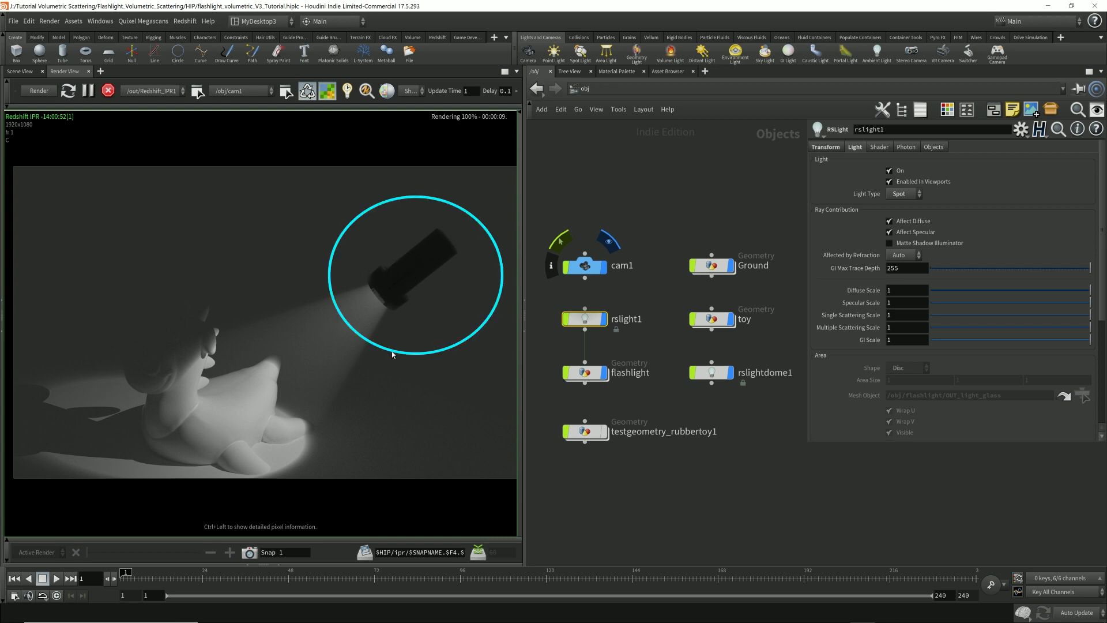
Step: Select rslightdome1 and review its light settings
left_click(740, 378)
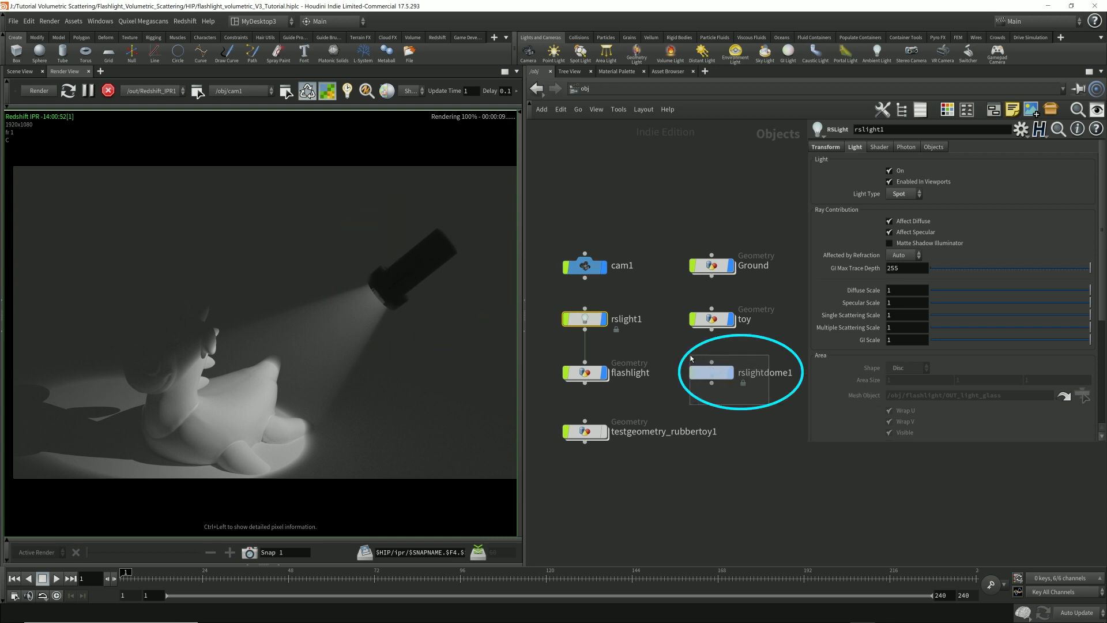
left_click_drag(793, 399, 677, 350)
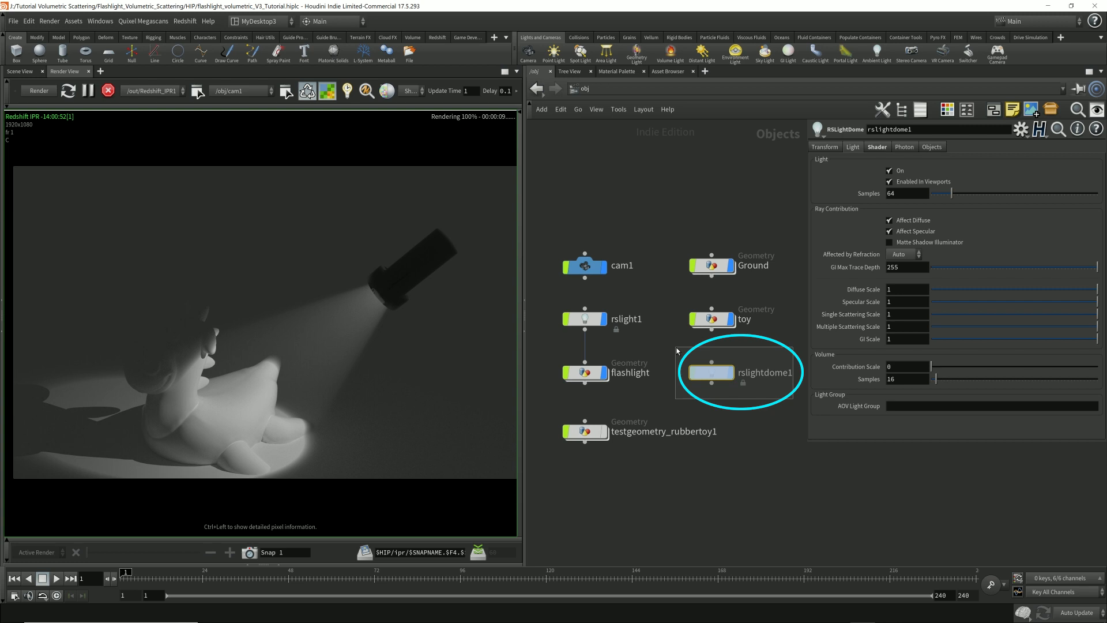
left_click_drag(677, 350, 677, 349)
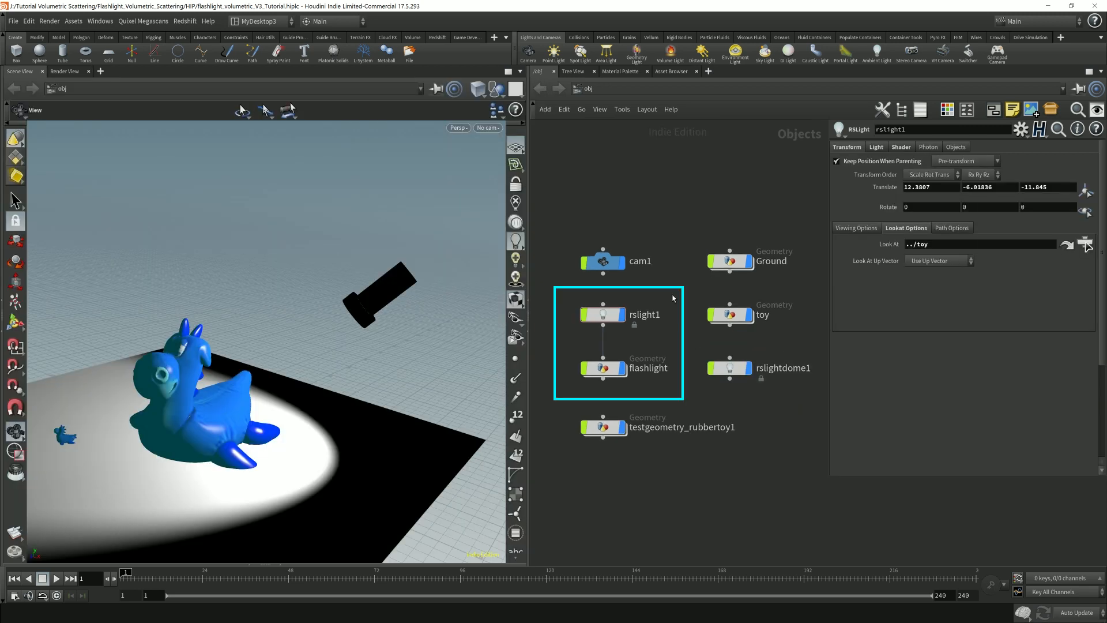
Step: Try moving rslight1 to an X translation of 6.3807 to test how the flashlight follows it, and undo the move
left_click(599, 315)
left_click_drag(681, 342, 572, 391)
left_click_drag(676, 342, 566, 297)
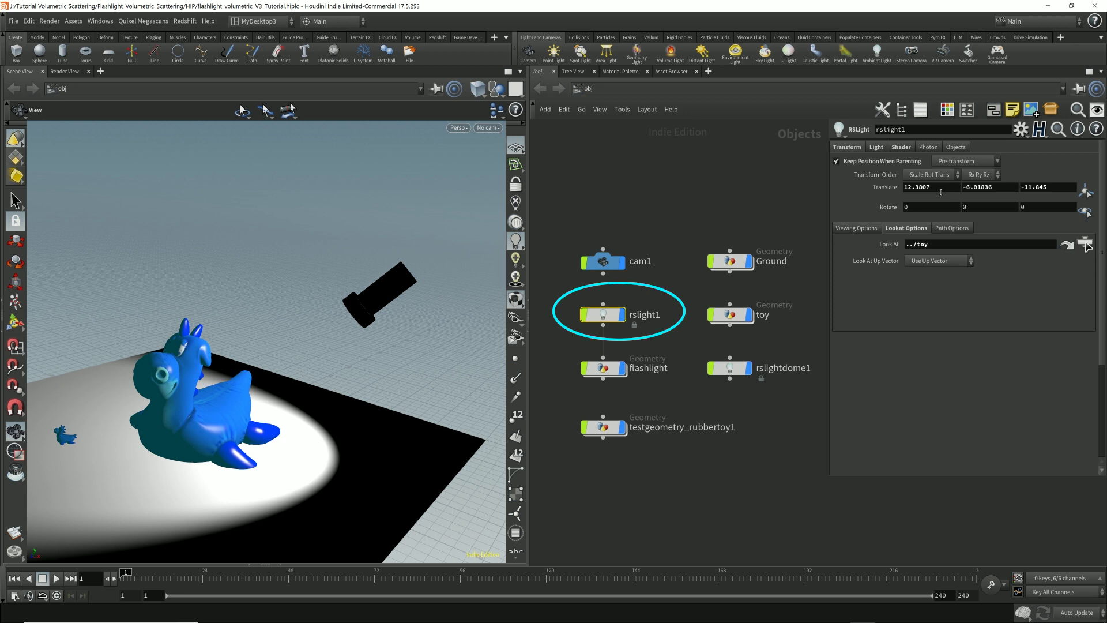
mouse_move(942, 190)
middle_mouse_down()
mouse_move(940, 163)
mouse_move(897, 163)
mouse_move(931, 164)
mouse_move(940, 171)
mouse_move(895, 174)
mouse_move(922, 173)
mouse_move(943, 192)
middle_mouse_up()
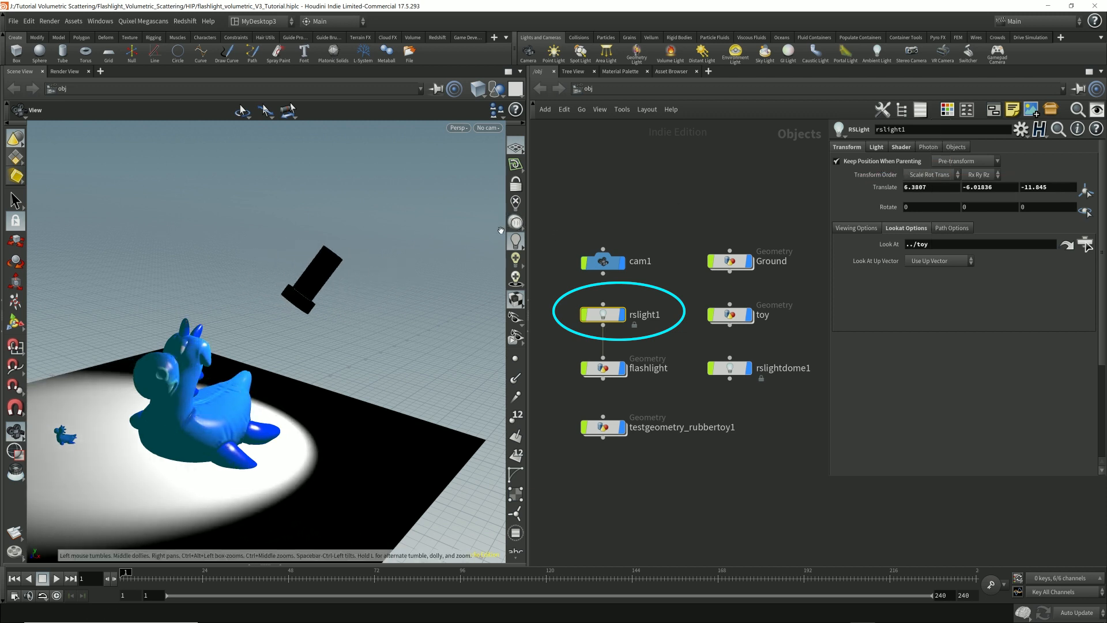
key("ctrl+z")
Step: Switch the viewport shading to Wireframe and examine where rslight1 sits inside the flashlight
left_click_drag(391, 324, 386, 335)
middle_click_drag(412, 334, 250, 337)
mouse_move(250, 336)
left_mouse_down()
mouse_move(320, 407)
mouse_move(337, 339)
mouse_move(380, 314)
left_mouse_up()
scroll(383, 316, "up", 6)
scroll(448, 320, "down", 1)
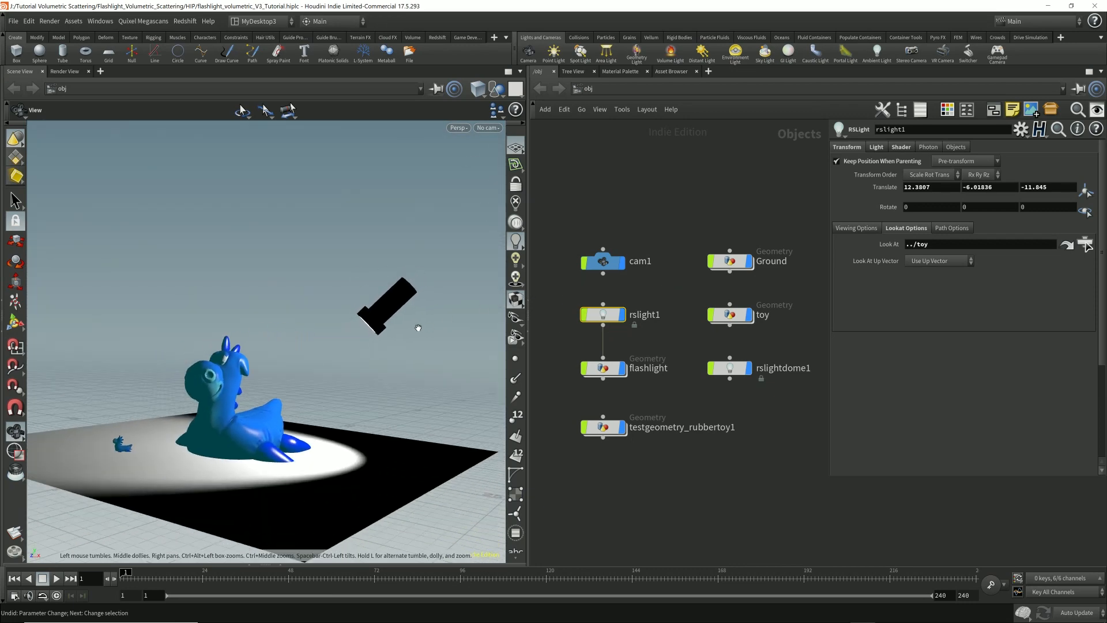
left_click_drag(417, 327, 425, 312)
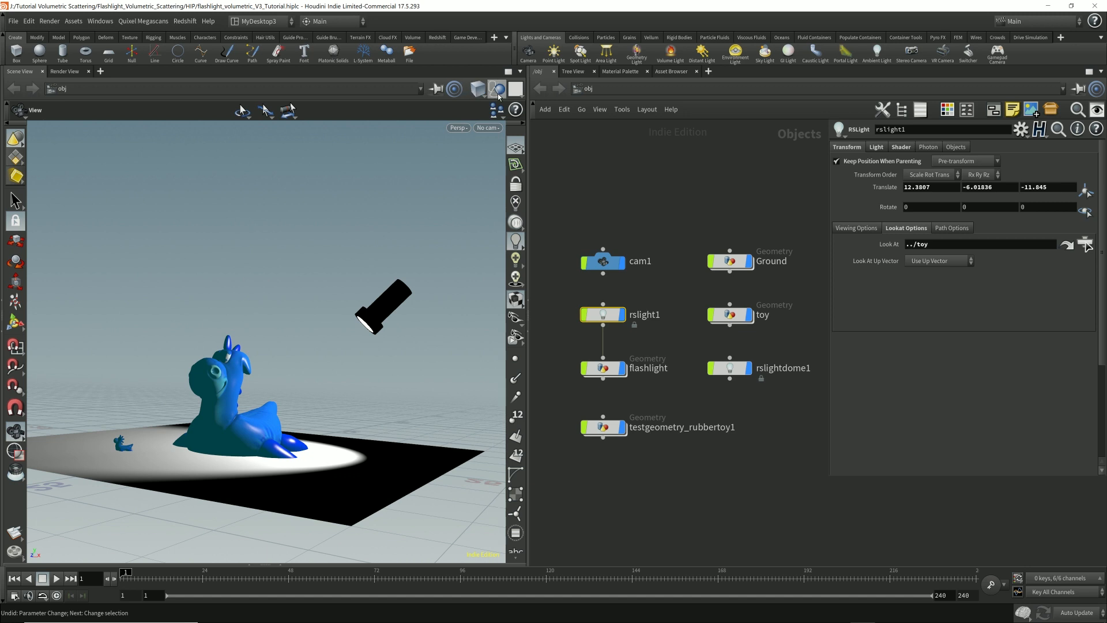
left_click(478, 89)
left_click(497, 127)
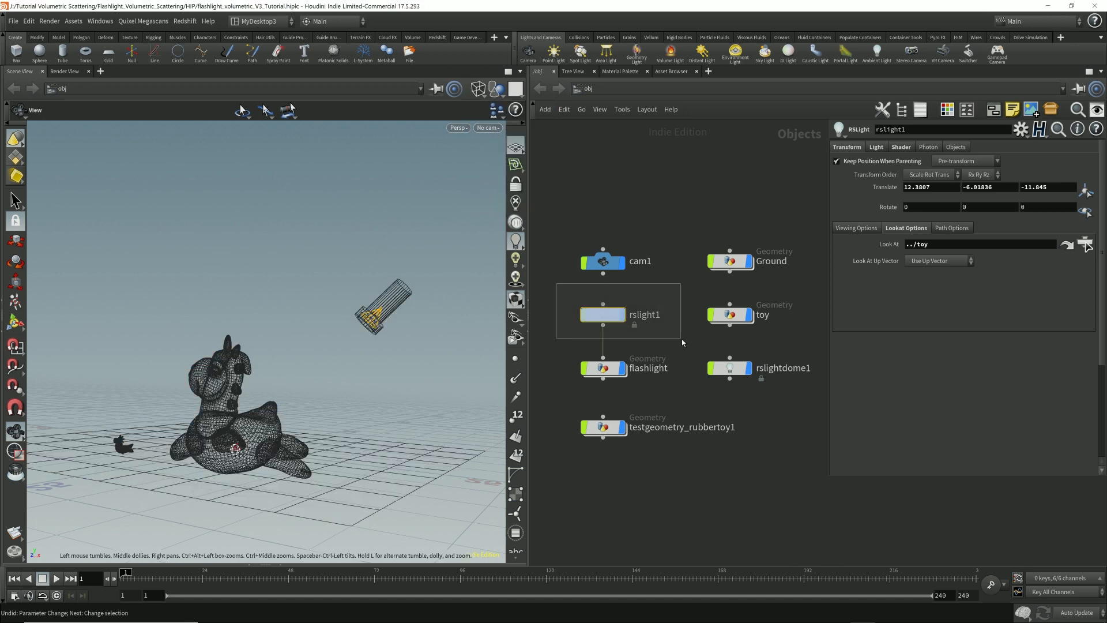
middle_click_drag(373, 319, 528, 302)
Step: Inspect the lens end of the flashlight inside its geometry network, using Flat Wire Shaded display with the other objects hidden
left_click(602, 368)
double_click(602, 368)
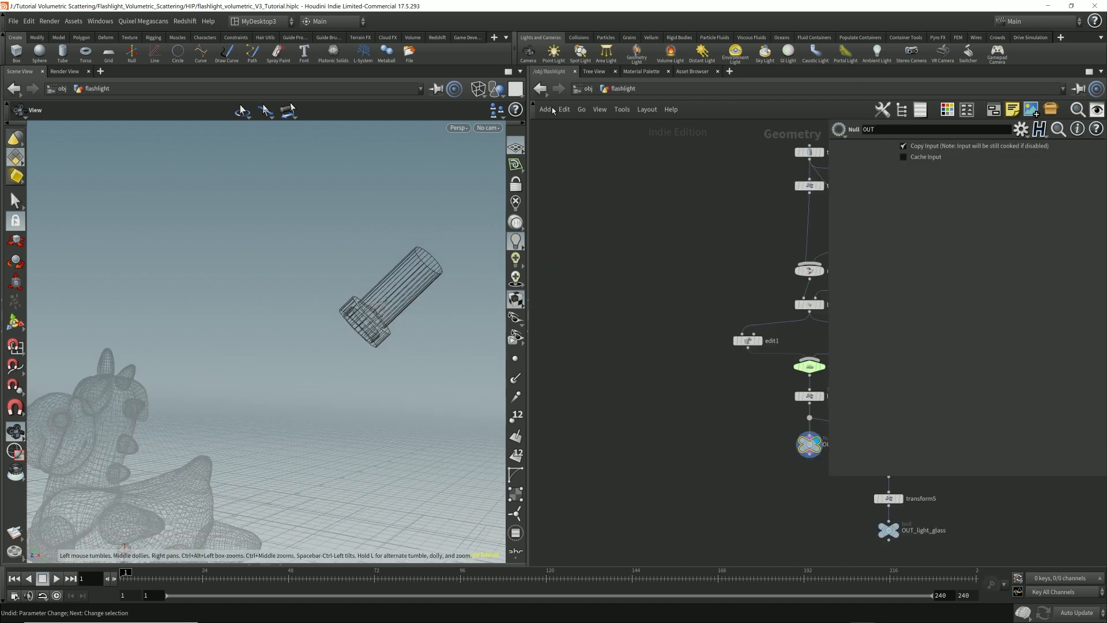
left_click(478, 88)
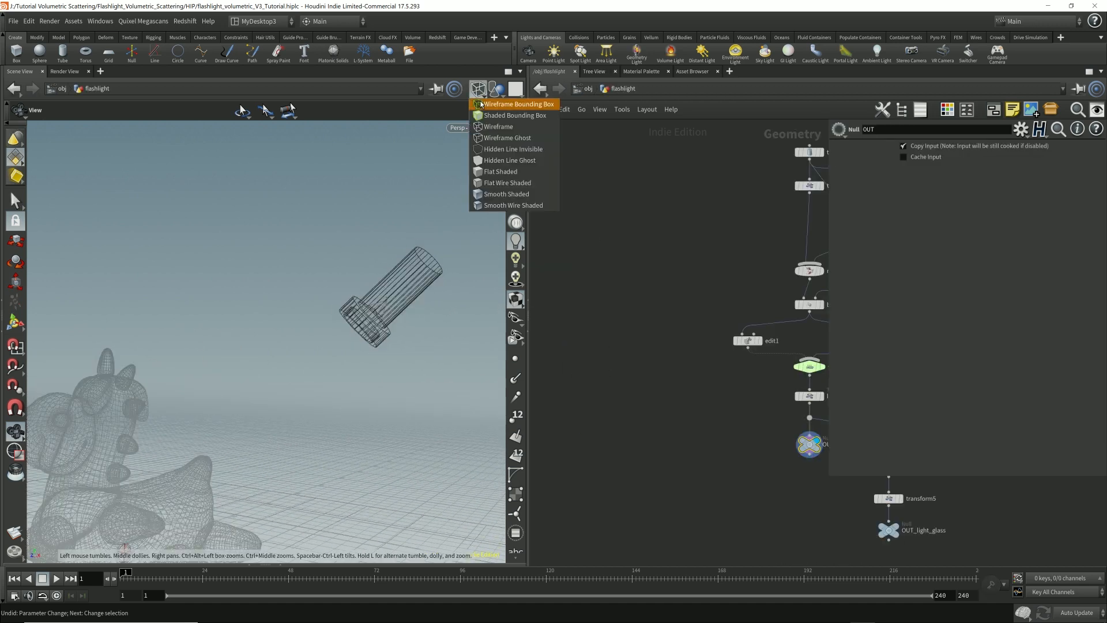
left_click(492, 184)
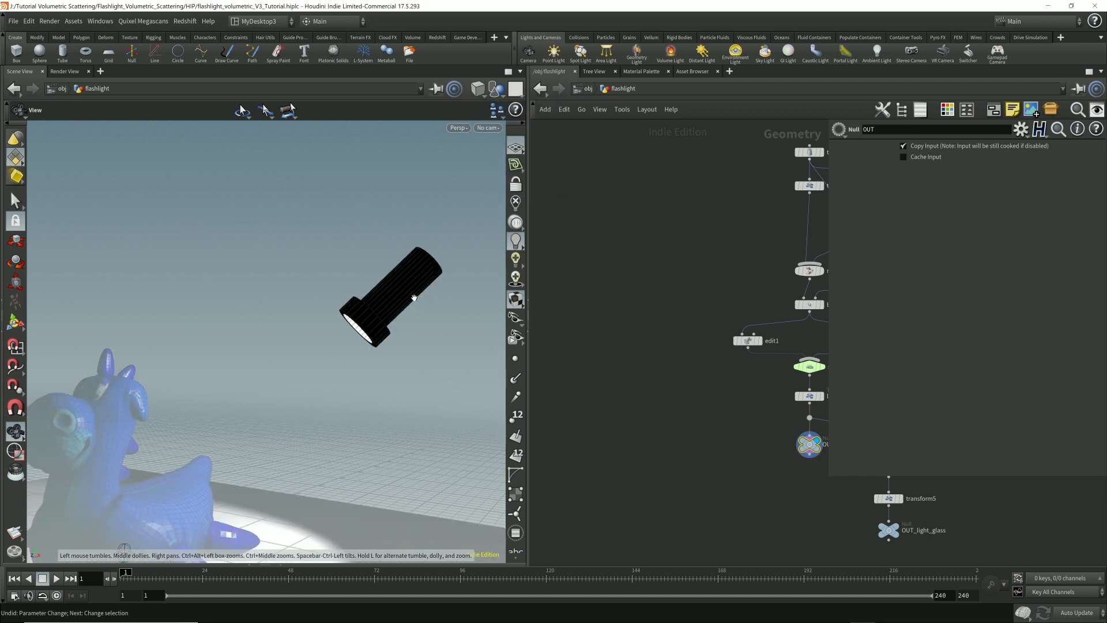
left_click(495, 89)
left_click(518, 127)
left_click_drag(438, 300, 339, 334)
middle_click_drag(339, 334, 479, 285)
left_click_drag(480, 285, 422, 375)
left_click_drag(416, 310, 403, 346)
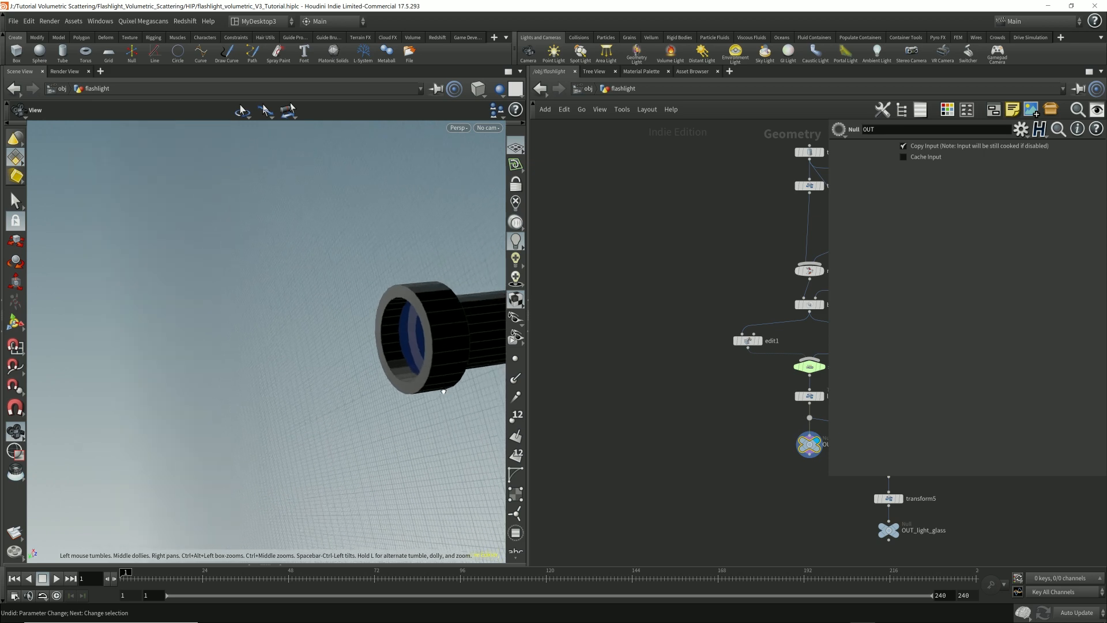
Step: Return to the object level, select rslight1 and review its shader and light type settings
left_click(588, 88)
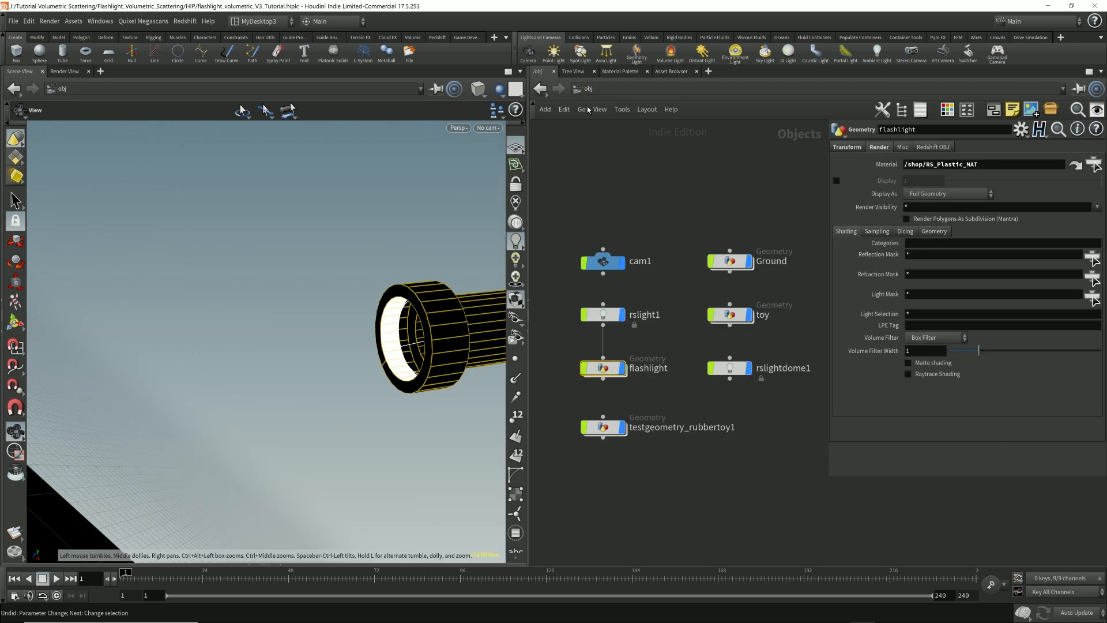
left_click(604, 315)
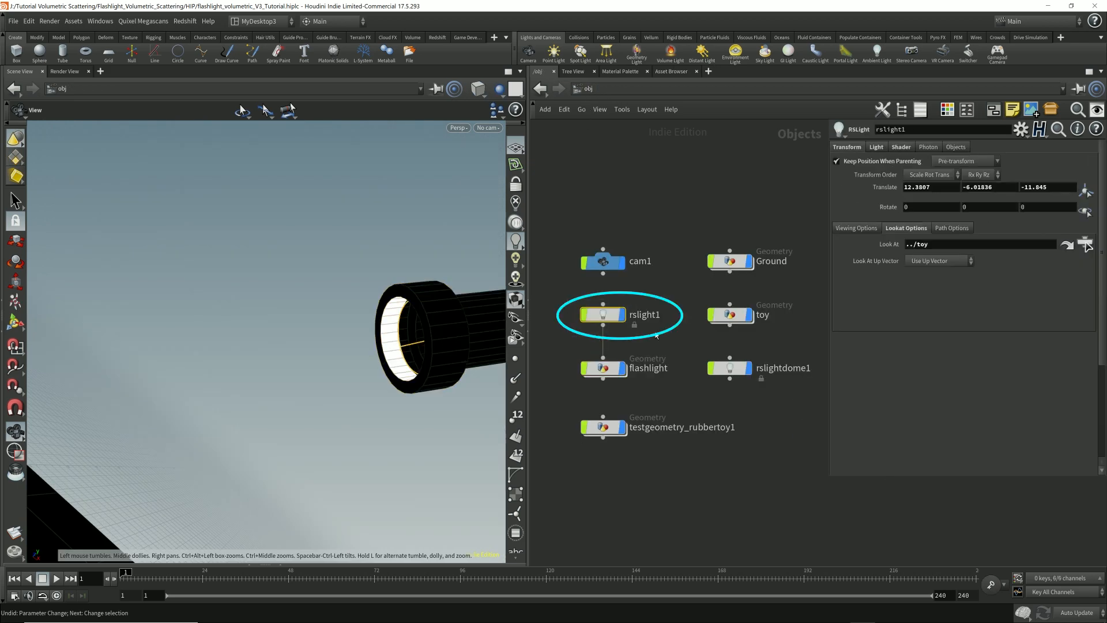
left_click(901, 148)
left_click(876, 148)
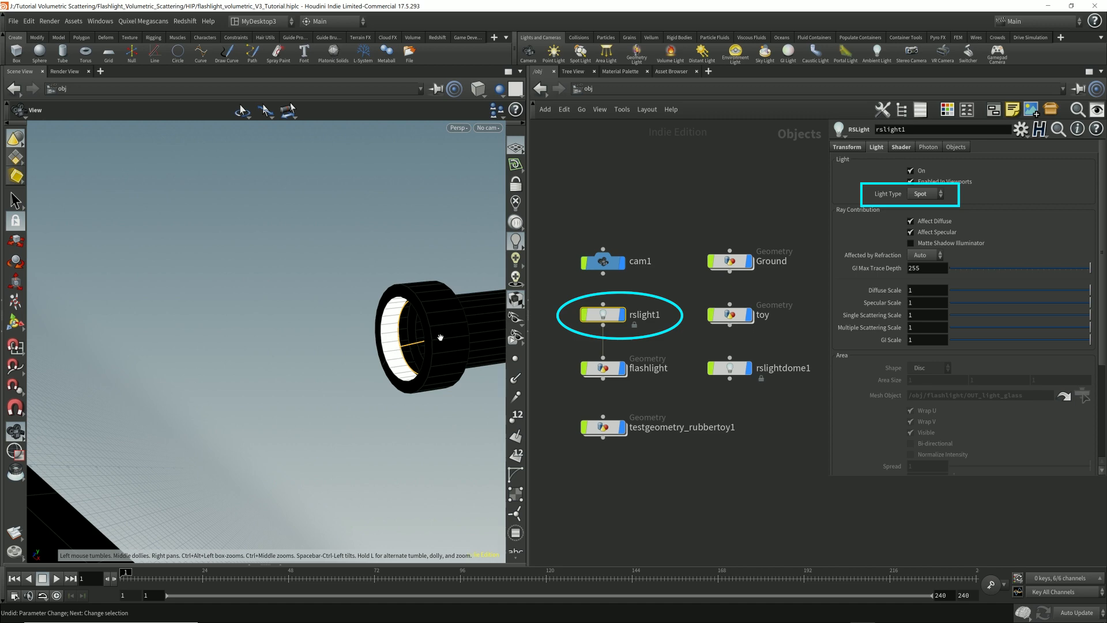
Step: Look over the toy and flashlight from the side, and set the viewport to look through cam1
middle_click_drag(432, 306, 291, 227)
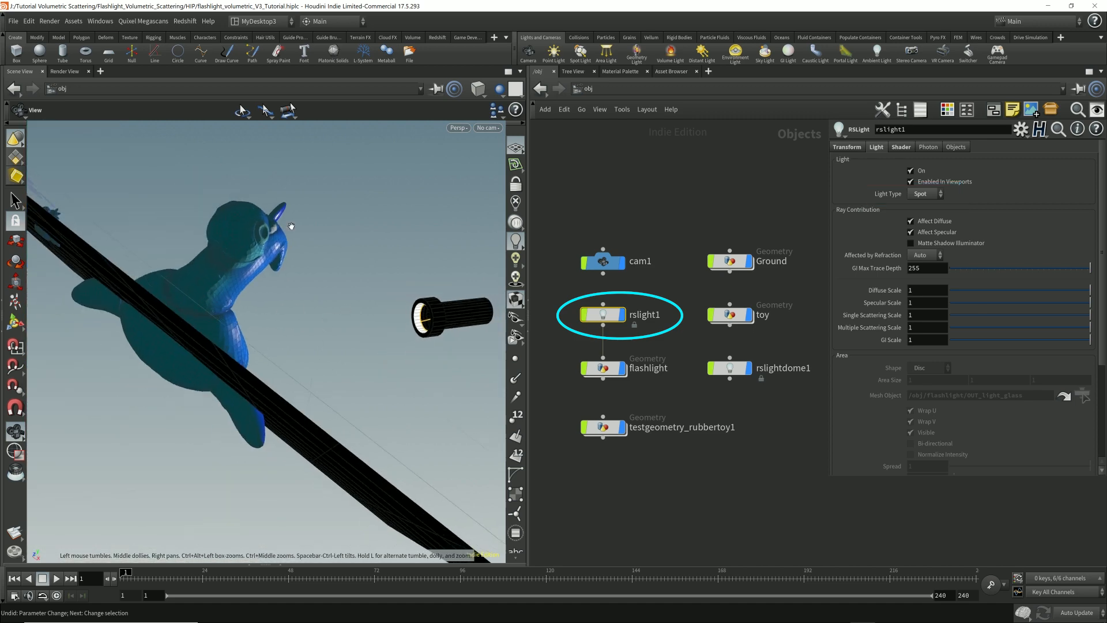
left_click(489, 133)
left_click(506, 166)
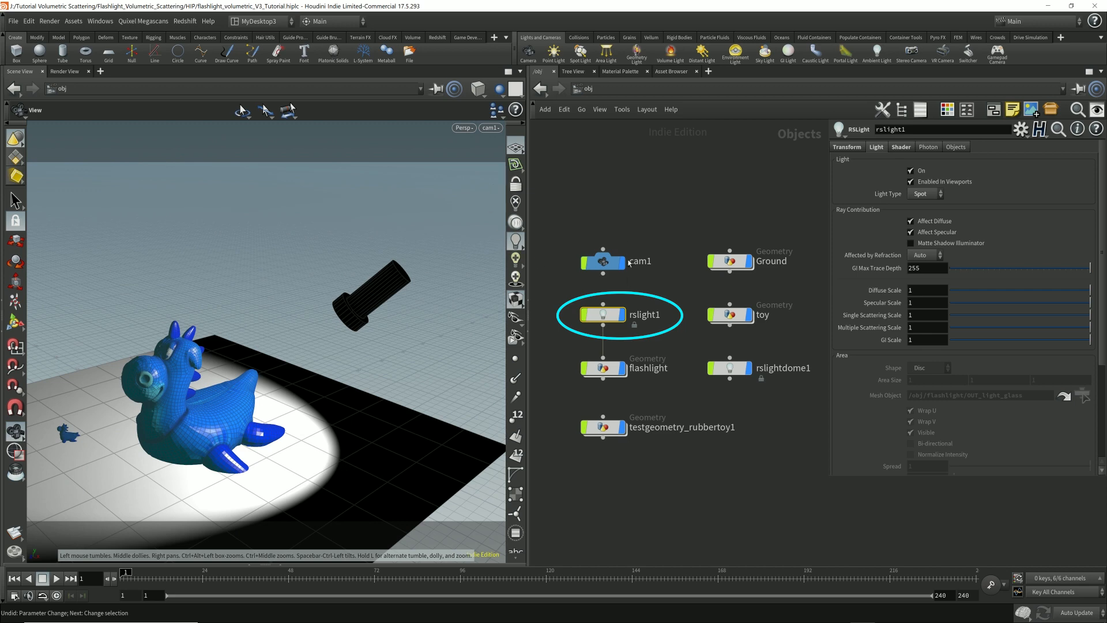
Step: Try shifting rslight1 along X to test how the flashlight follows, and undo the move
left_click(847, 147)
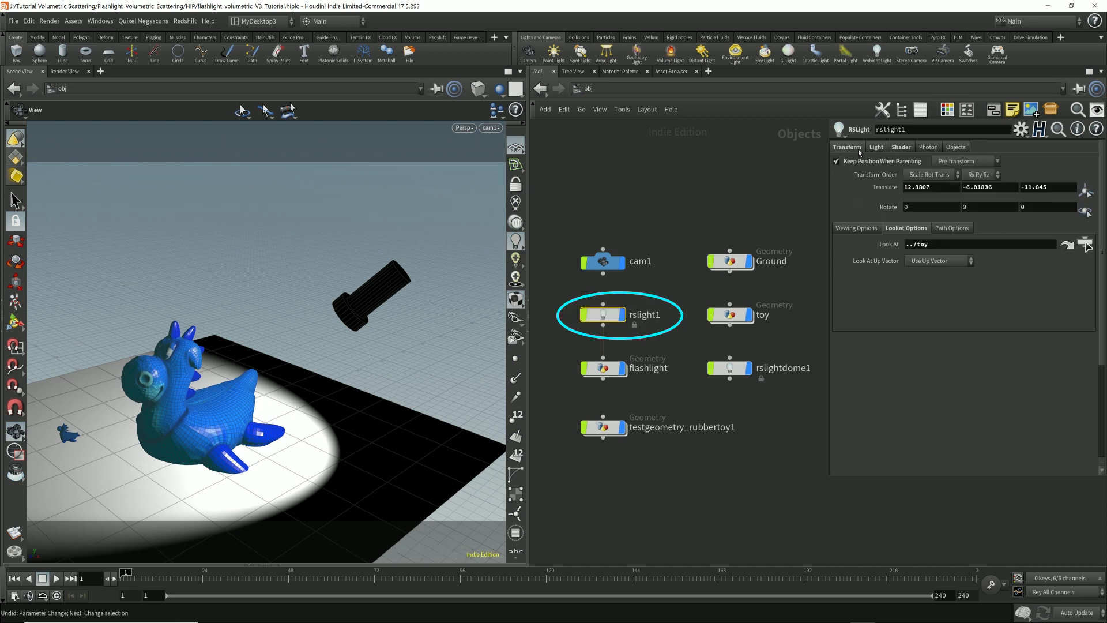
middle_click_drag(932, 186, 974, 177)
key("ctrl+z")
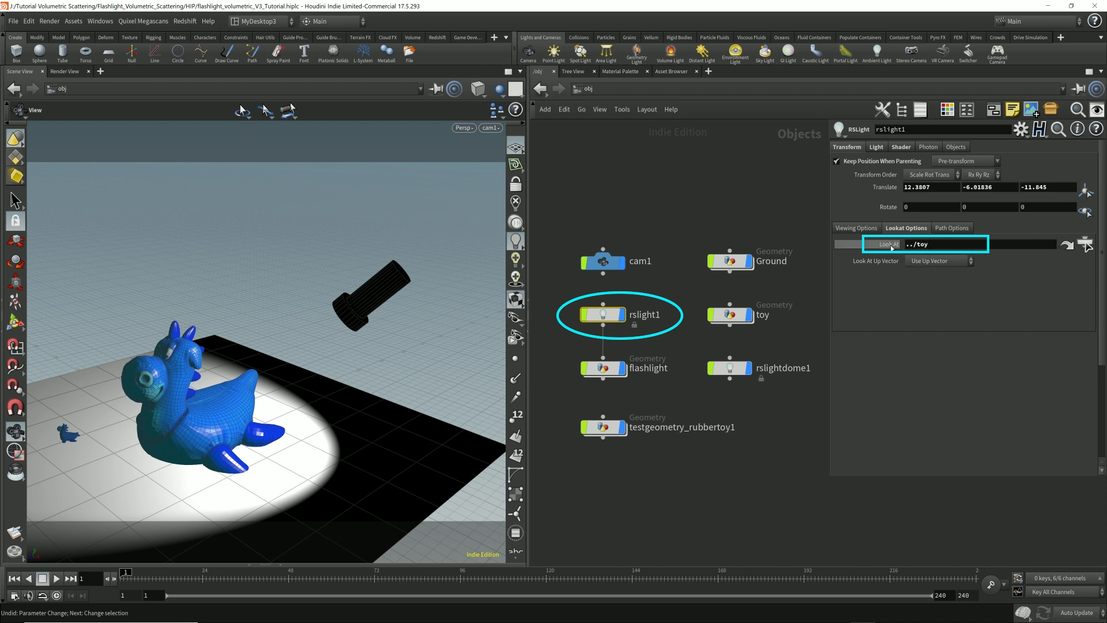
Step: Examine the Look At target assigned to rslight1 in its lookat options
left_click_drag(942, 245, 849, 289)
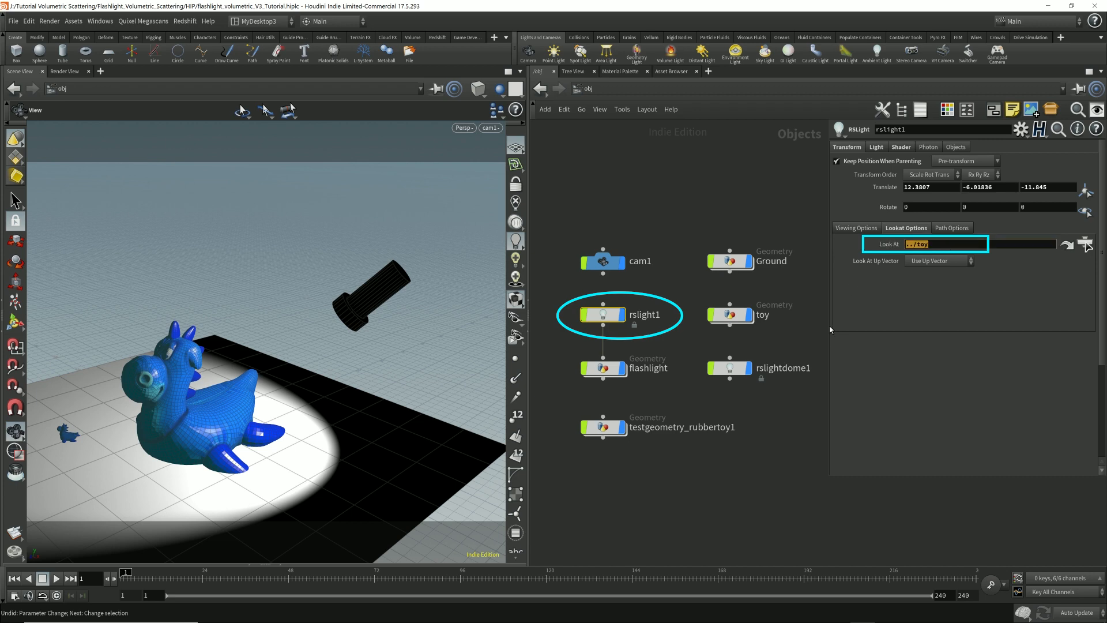
left_click(787, 330)
left_click(603, 315)
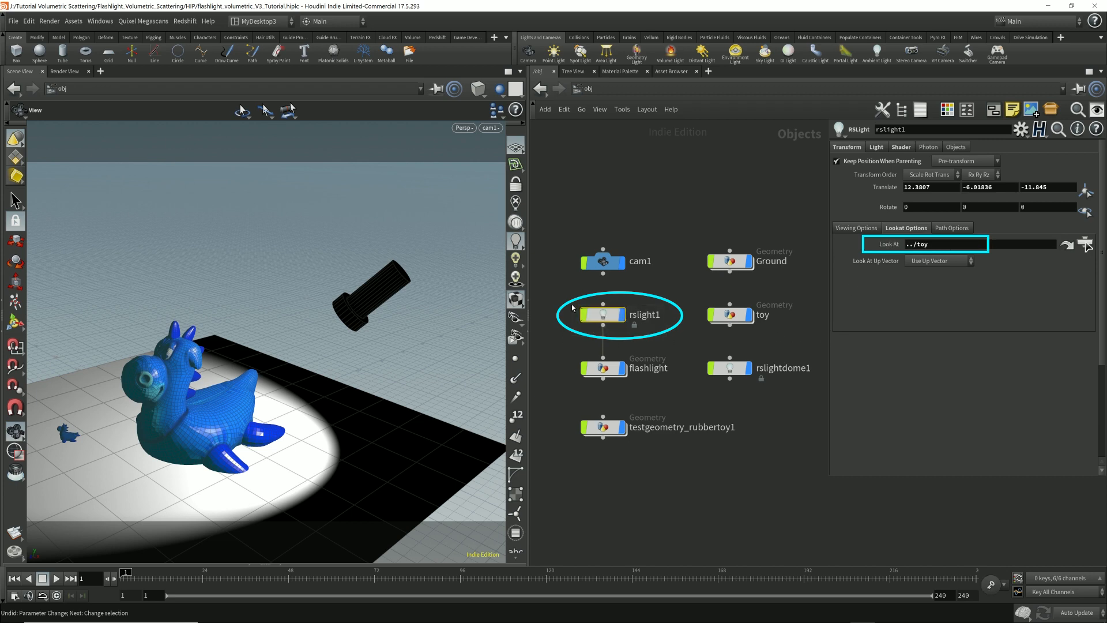
Step: Try moving rslight1 to a translation of -12.0184 in Y and -15.445 in Z to test its aim at the toy, and undo both changes
left_click_drag(388, 331, 327, 394)
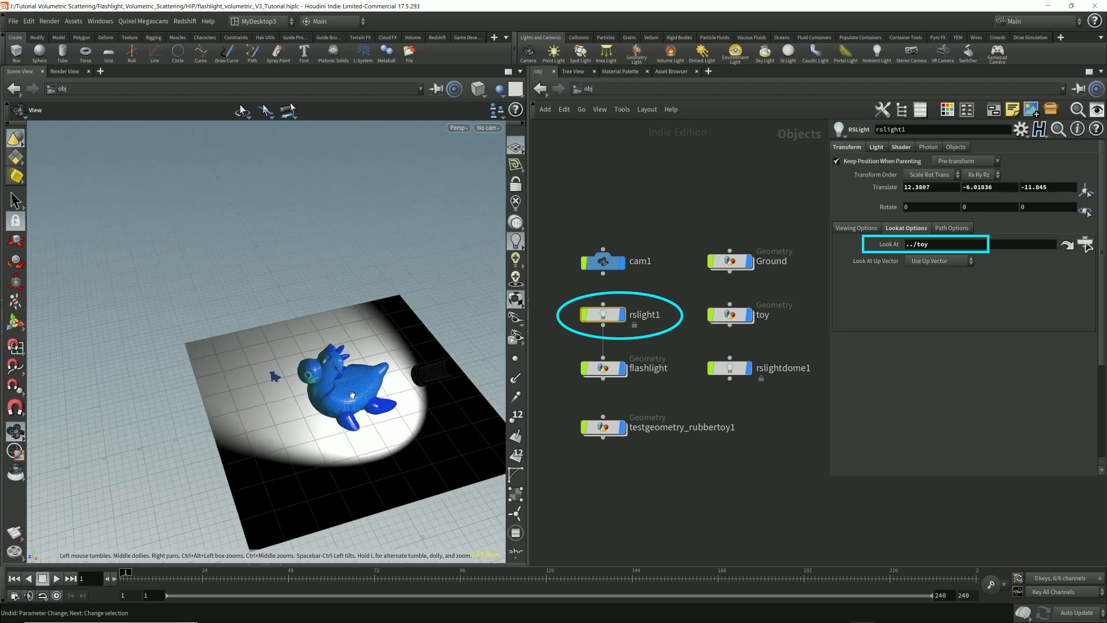
left_click_drag(415, 312, 392, 320)
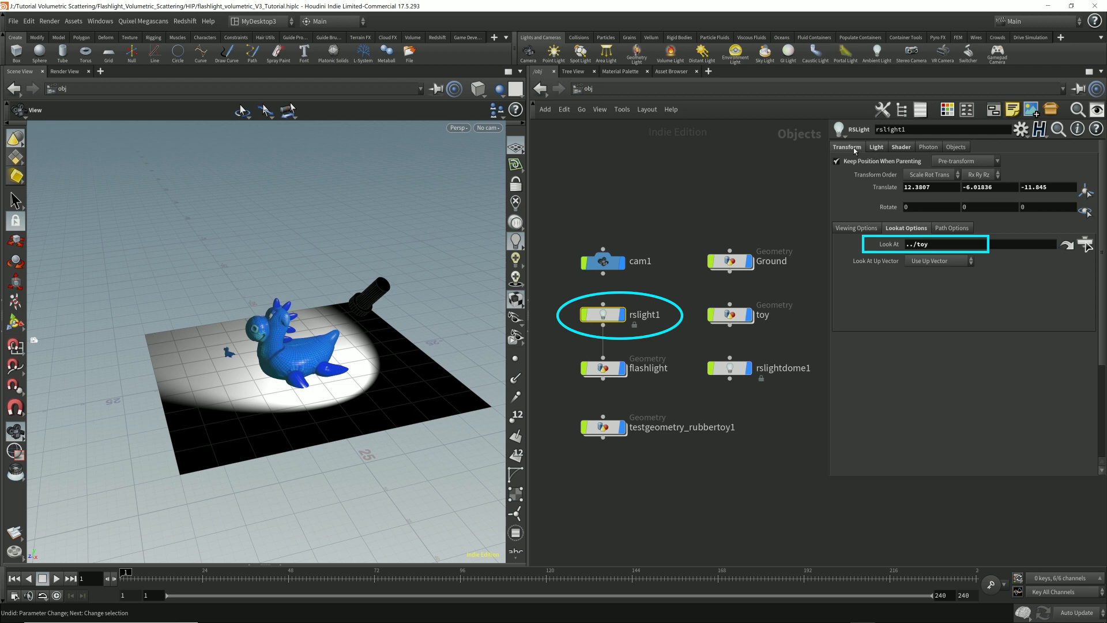
middle_click_drag(1001, 186, 1051, 191)
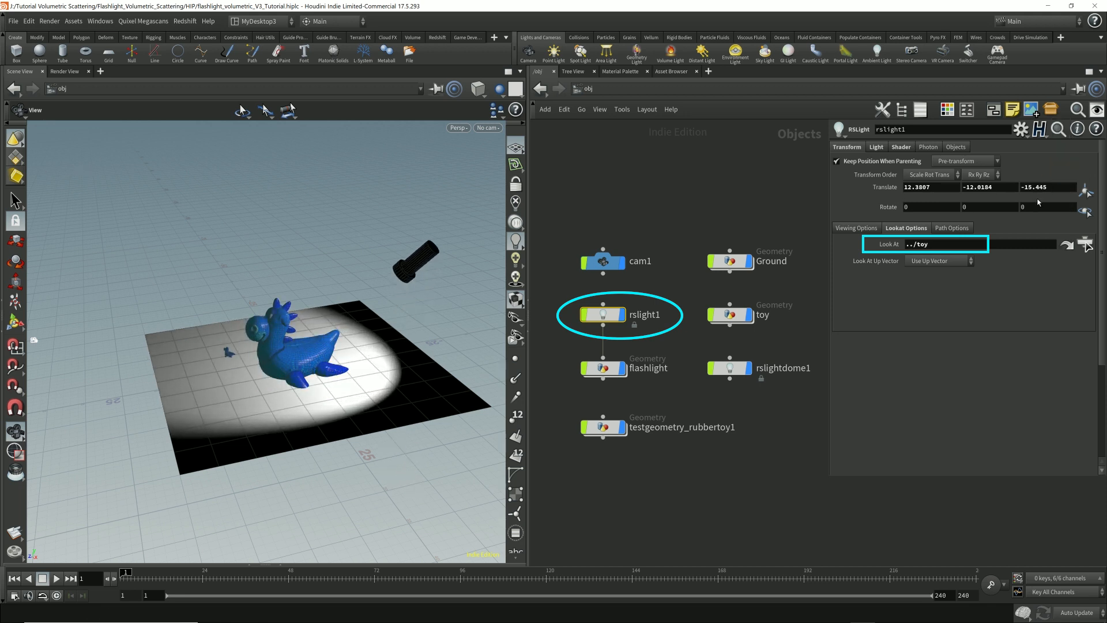
key("ctrl+z")
key("ctrl+z")
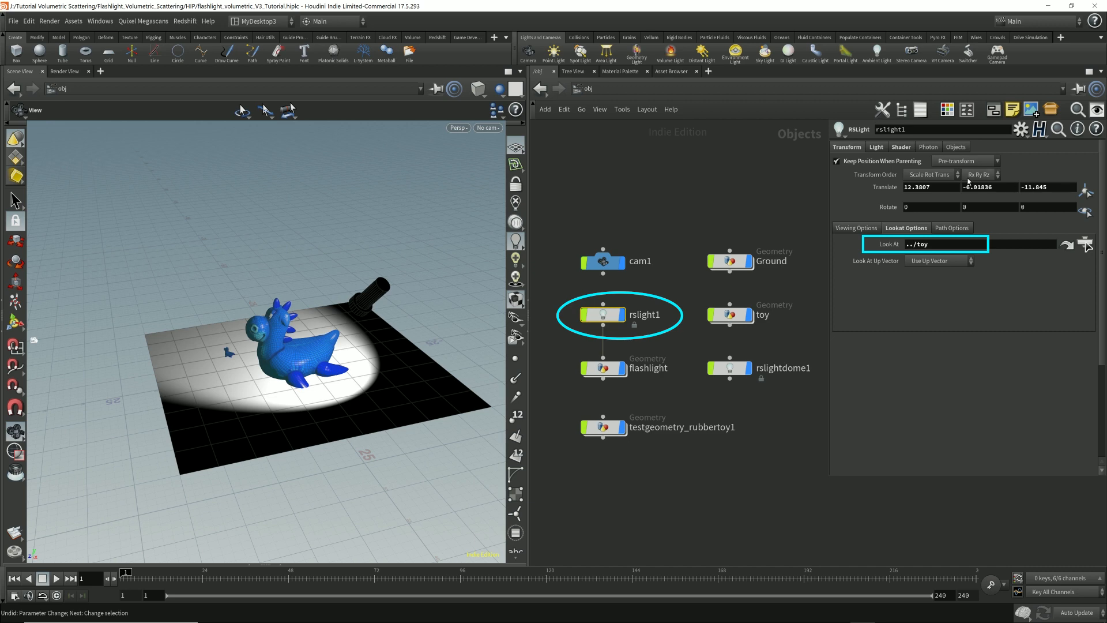
mouse_move(357, 342)
left_mouse_down()
mouse_move(397, 312)
mouse_move(407, 338)
left_mouse_up()
middle_click_drag(430, 297, 346, 309)
right_click_drag(328, 319, 421, 307)
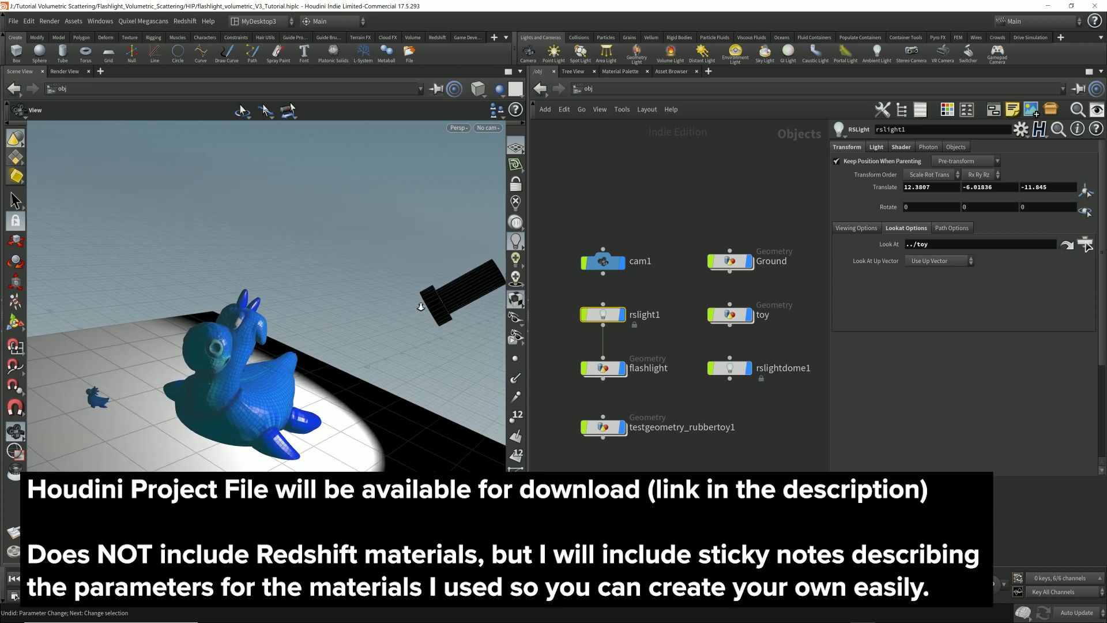
left_click_drag(421, 306, 488, 225)
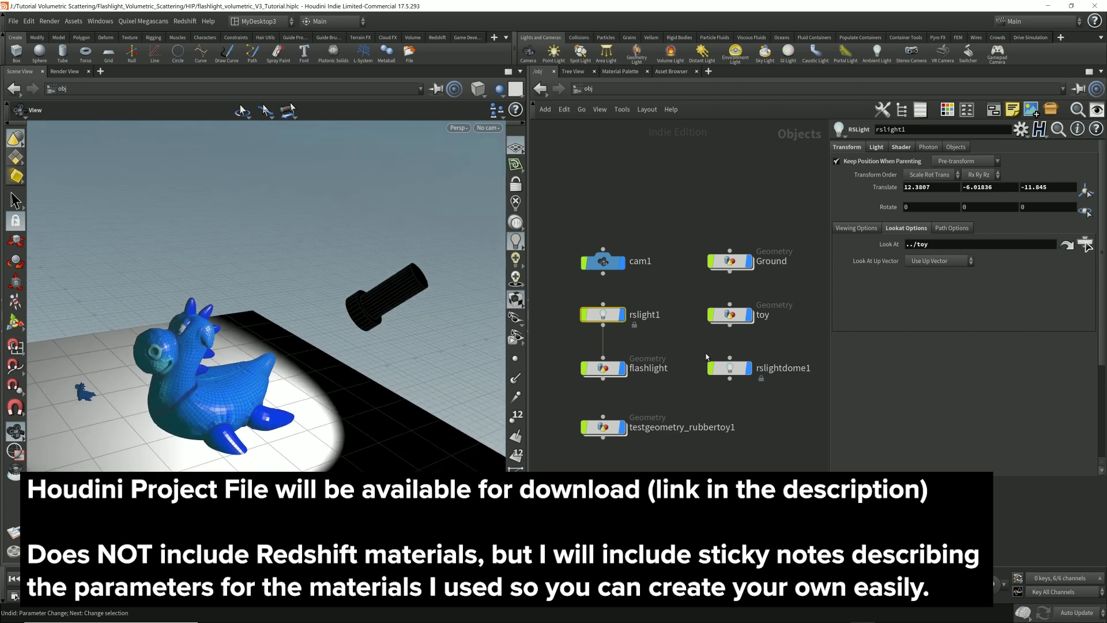
mouse_move(736, 370)
left_click_drag(663, 289, 575, 334)
Step: Open the shop network and review the RS_Plastic_MAT and RS_Floor_MAT Redshift materials
left_click(607, 89)
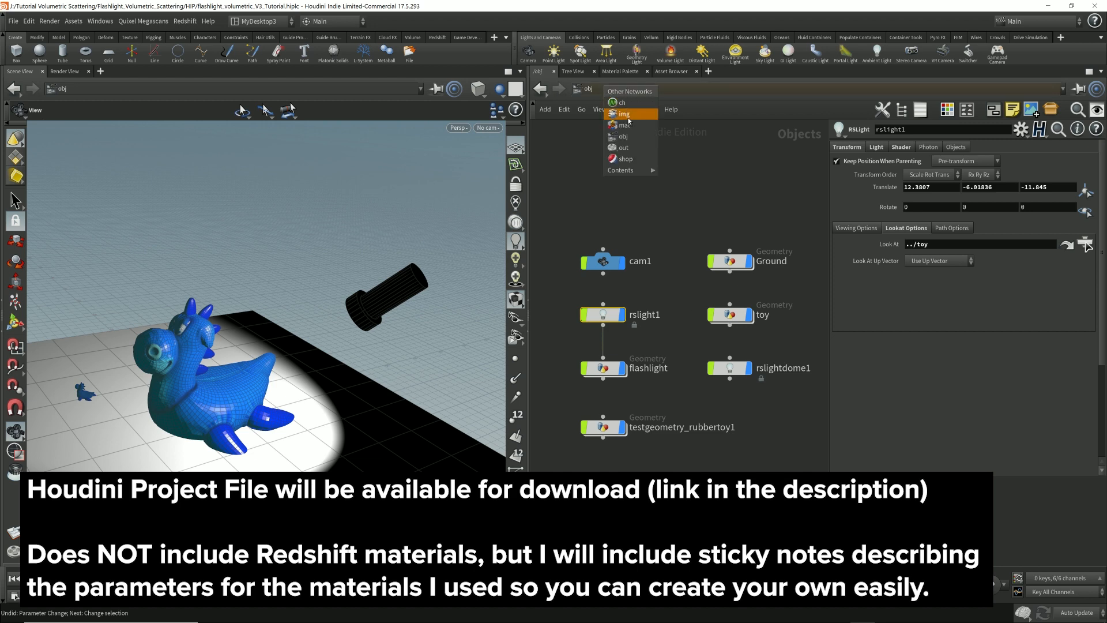
left_click(626, 159)
left_click_drag(719, 441, 720, 441)
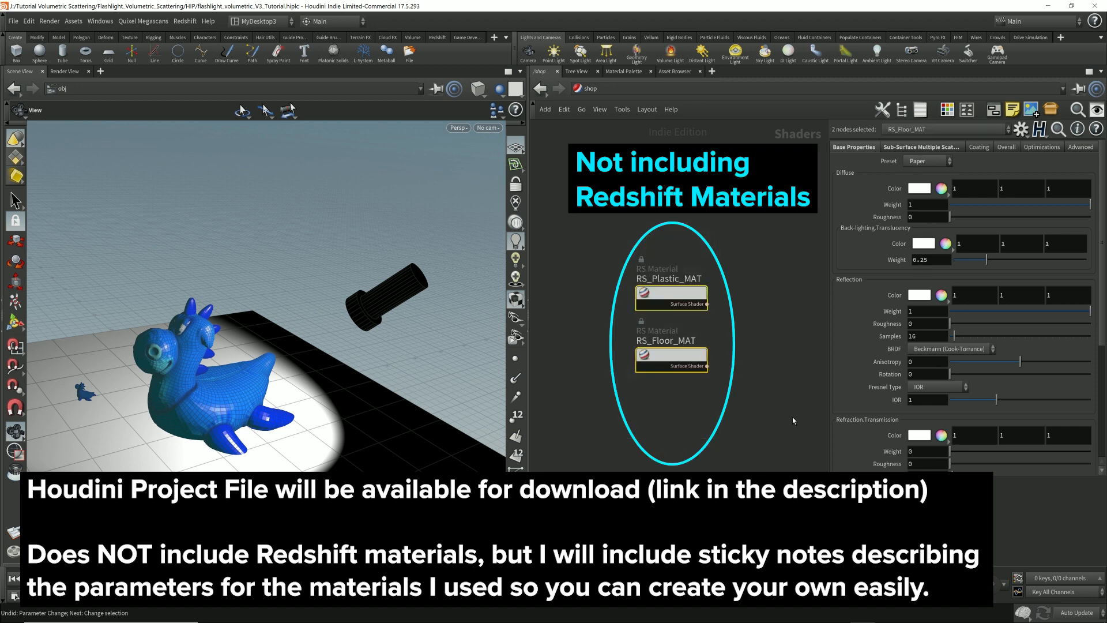
left_click_drag(580, 209, 746, 320)
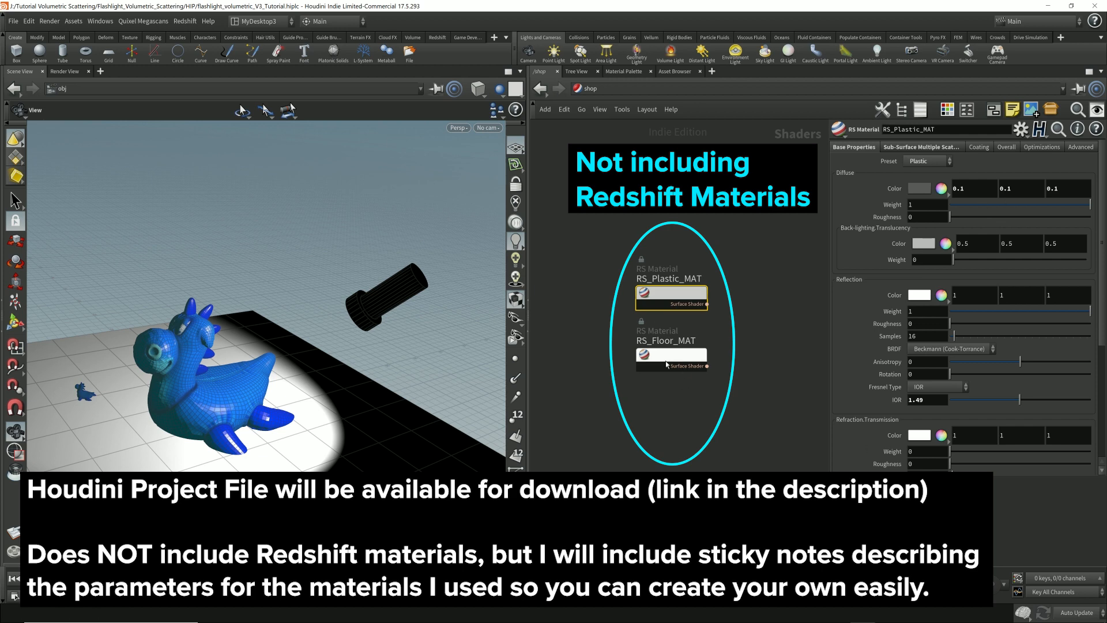
Step: Move the RS_Floor_MAT node farther below RS_Plastic_MAT and select both material nodes
left_click_drag(667, 355, 667, 404)
left_click(752, 326)
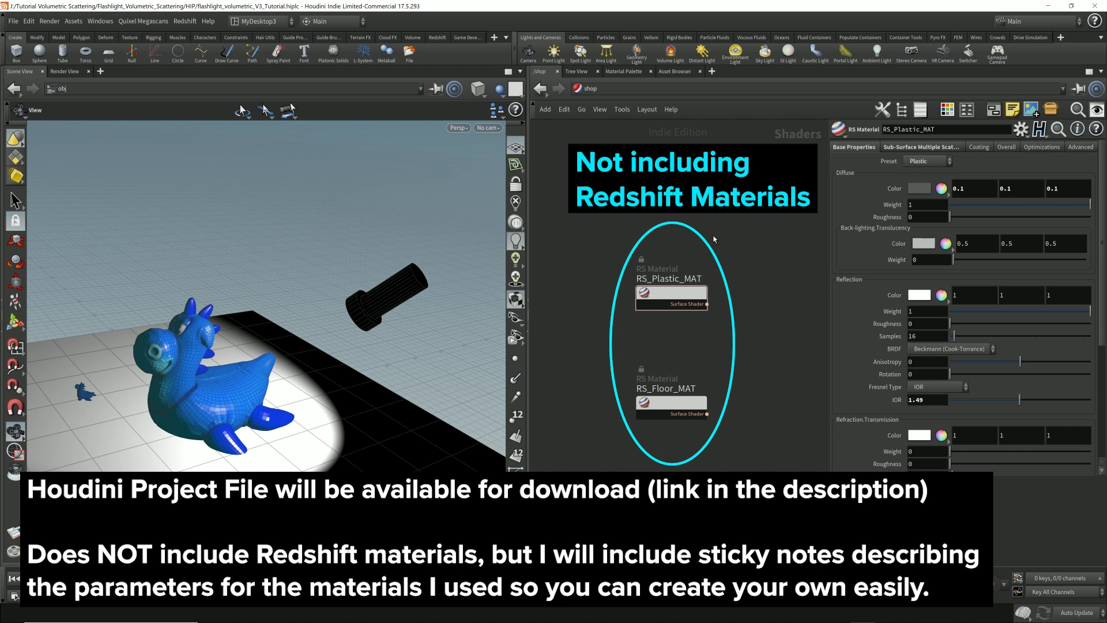
left_click_drag(621, 208, 743, 468)
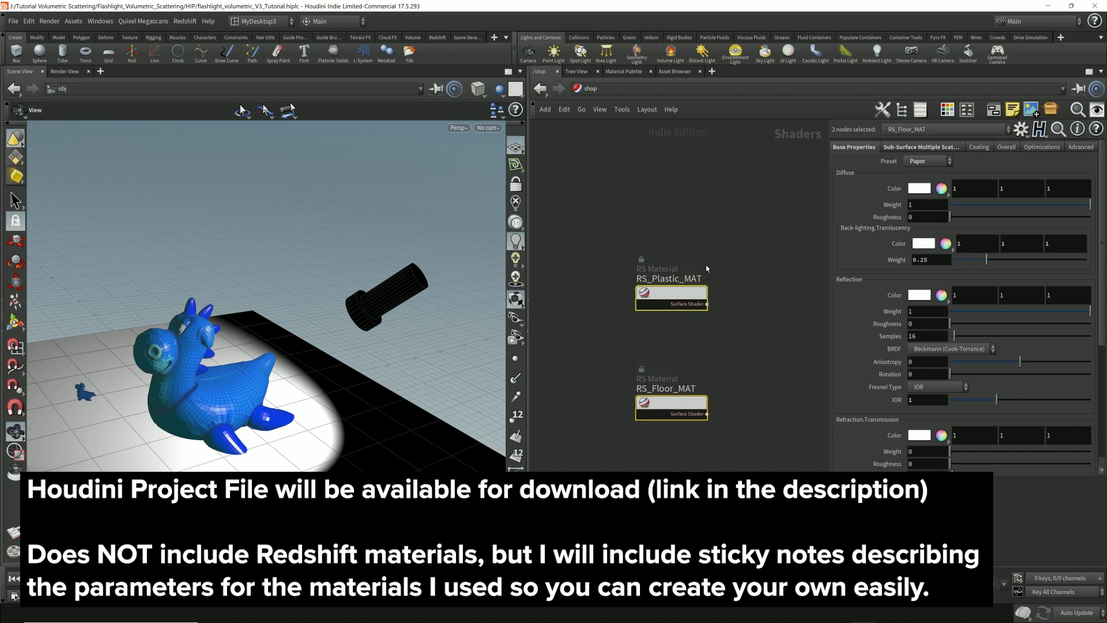